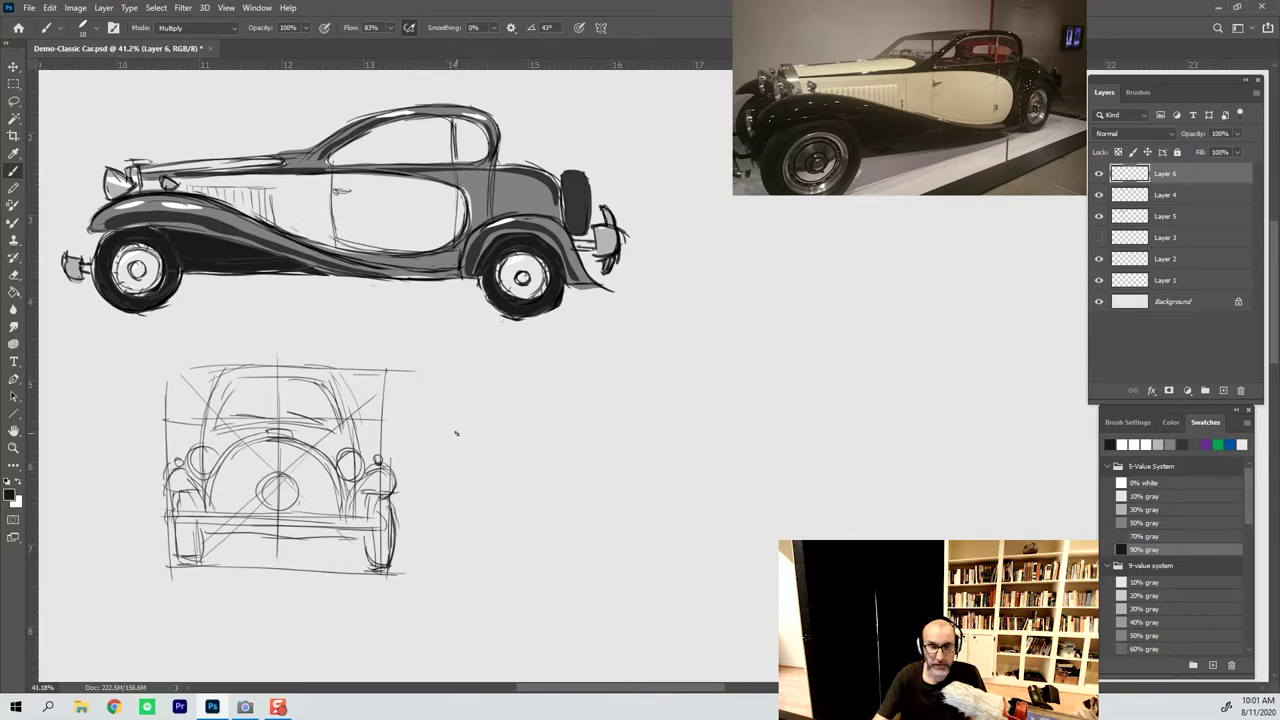
Sketch a small freehand rectangle beside the car's front-view sketch, with its edges overshooting the corners
{"action": "left_click_drag", "start_coordinate": [467, 473], "coordinate": [446, 449]}
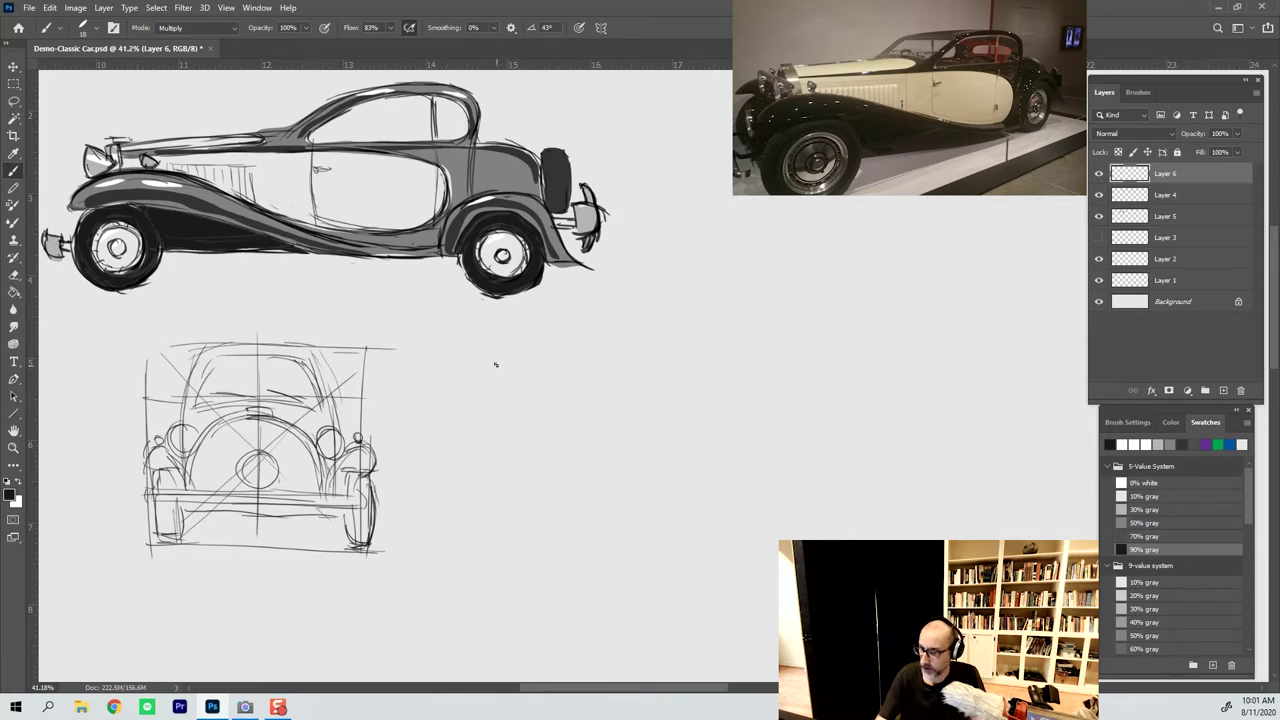
{"action": "mouse_move", "coordinate": [477, 368]}
{"action": "left_mouse_down"}
{"action": "mouse_move", "coordinate": [482, 432]}
{"action": "mouse_move", "coordinate": [542, 359]}
{"action": "mouse_move", "coordinate": [571, 452]}
{"action": "left_mouse_up"}
{"action": "left_click_drag", "start_coordinate": [463, 443], "coordinate": [592, 425]}
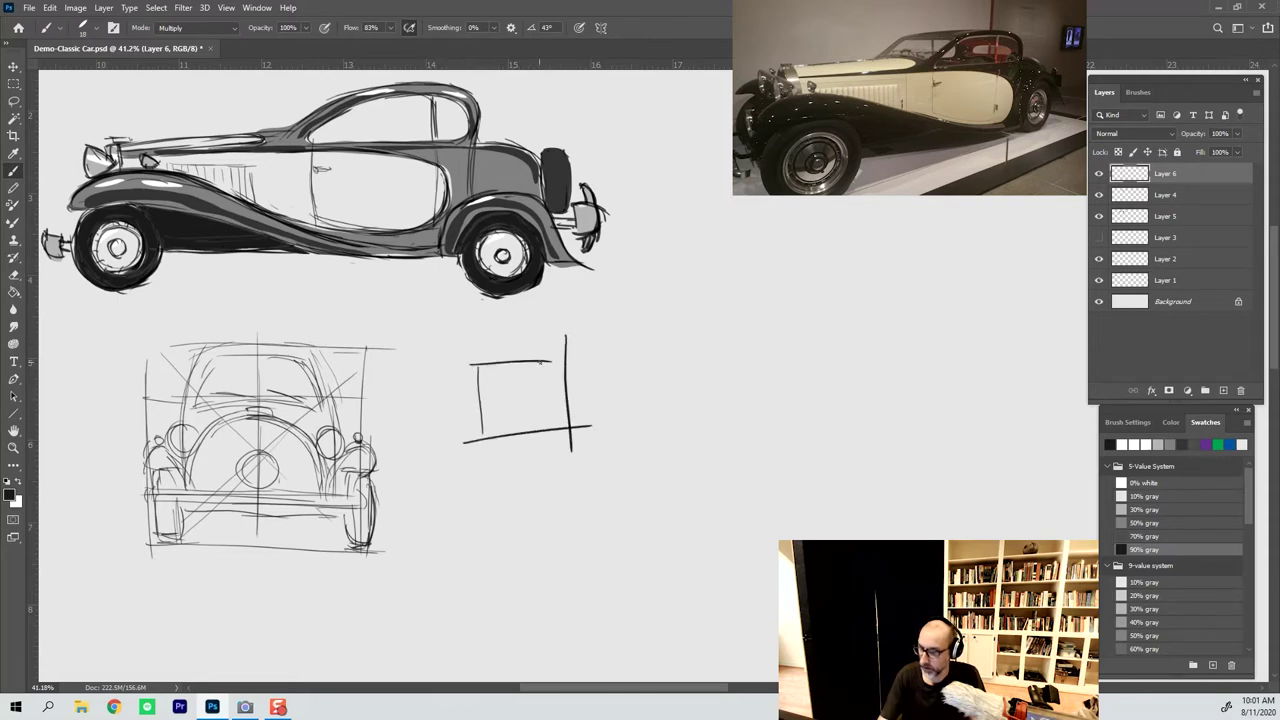
{"action": "mouse_move", "coordinate": [541, 363]}
{"action": "left_mouse_down"}
{"action": "mouse_move", "coordinate": [575, 357]}
{"action": "mouse_move", "coordinate": [568, 408]}
{"action": "left_mouse_up"}
{"action": "mouse_move", "coordinate": [480, 358]}
{"action": "left_mouse_down"}
{"action": "mouse_move", "coordinate": [484, 450]}
{"action": "mouse_move", "coordinate": [574, 352]}
{"action": "mouse_move", "coordinate": [598, 351]}
{"action": "left_mouse_up"}
{"action": "left_click_drag", "start_coordinate": [460, 443], "coordinate": [601, 427]}
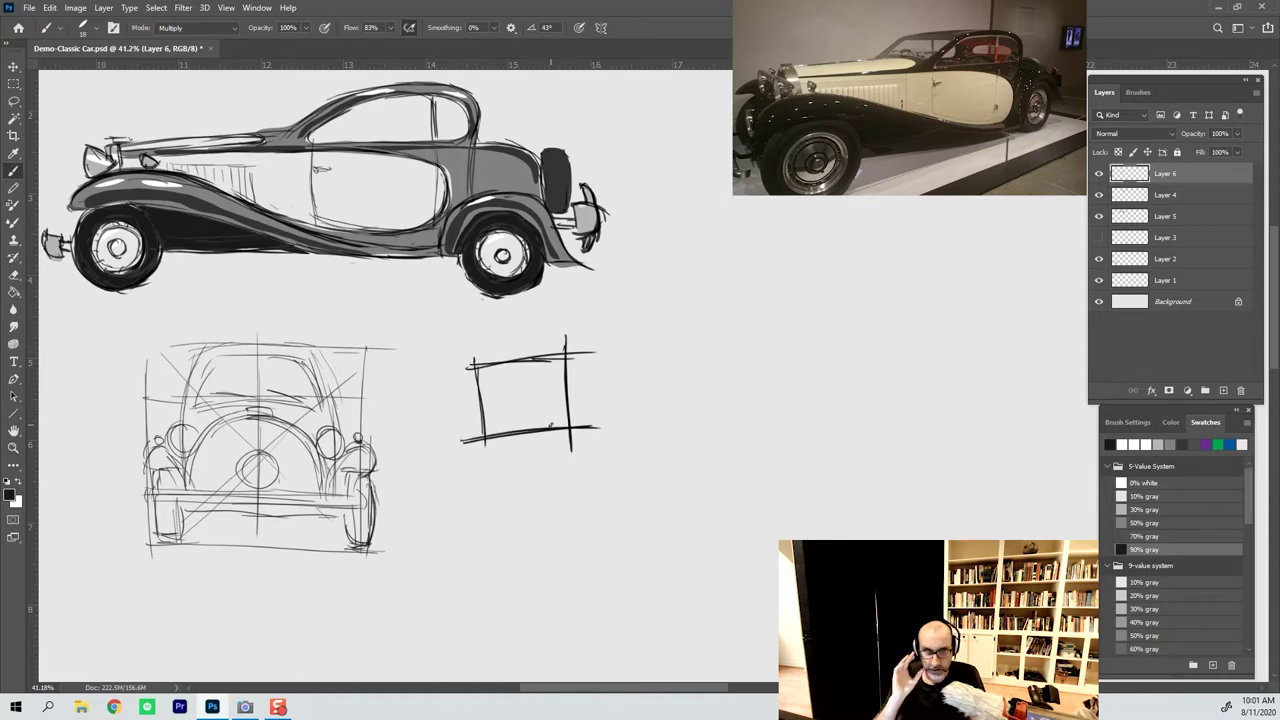
Sketch a two-face box below the rectangle, with a tall central edge and both sides receding
{"action": "scroll", "coordinate": [577, 483], "scroll_direction": "down", "scroll_amount": 5}
{"action": "scroll", "coordinate": [577, 483], "scroll_direction": "right", "scroll_amount": 1}
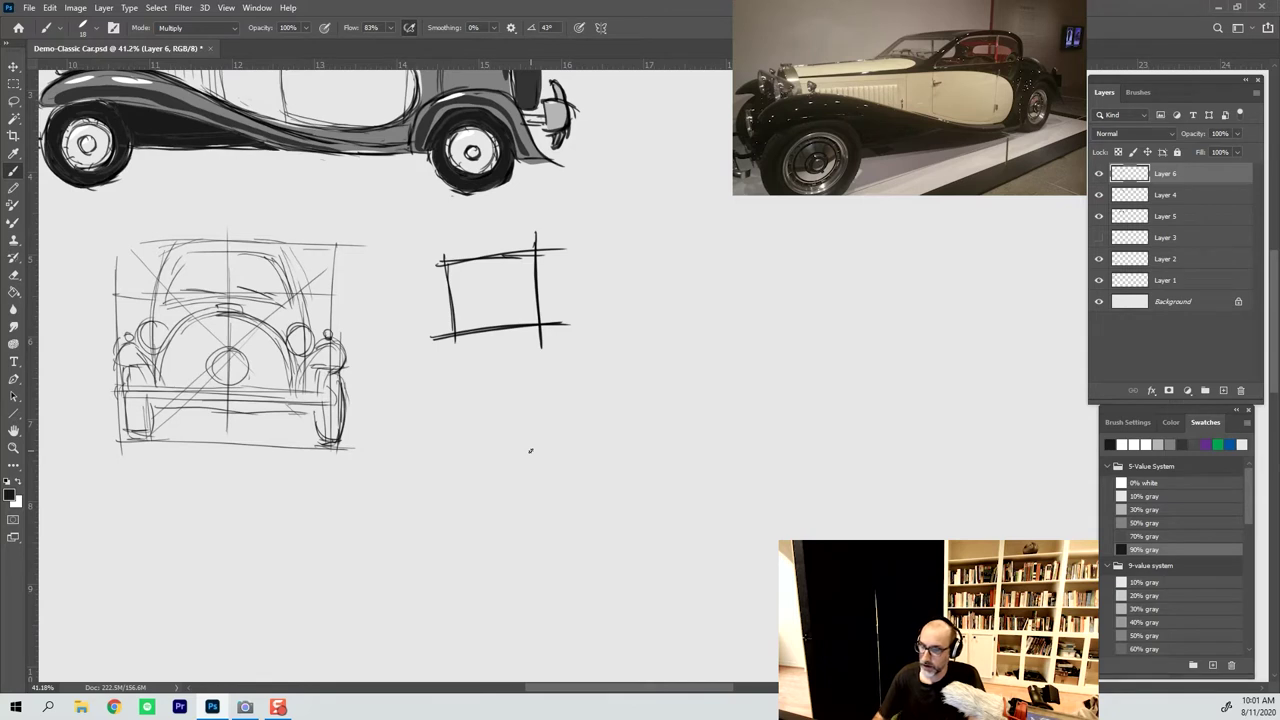
{"action": "mouse_move", "coordinate": [503, 360]}
{"action": "left_mouse_down"}
{"action": "mouse_move", "coordinate": [503, 452]}
{"action": "mouse_move", "coordinate": [462, 387]}
{"action": "mouse_move", "coordinate": [464, 442]}
{"action": "mouse_move", "coordinate": [511, 451]}
{"action": "left_mouse_up"}
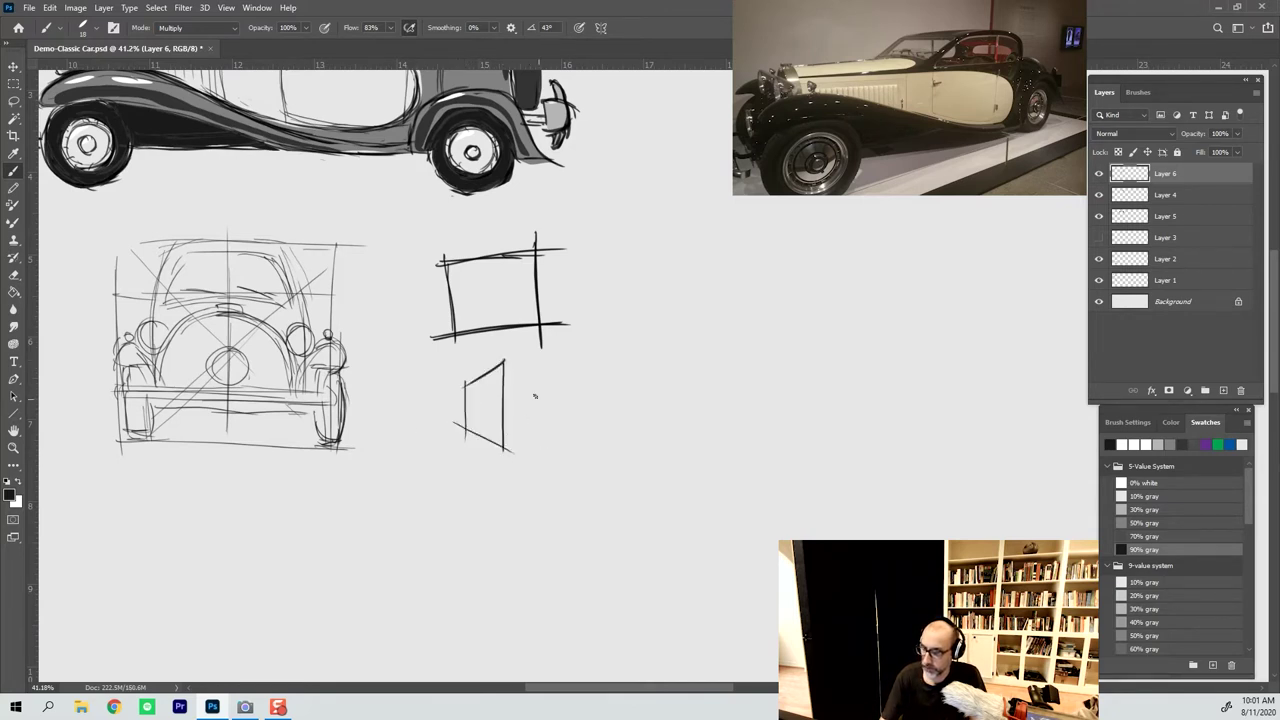
{"action": "left_click_drag", "start_coordinate": [503, 360], "coordinate": [549, 383]}
{"action": "left_click_drag", "start_coordinate": [500, 452], "coordinate": [556, 426]}
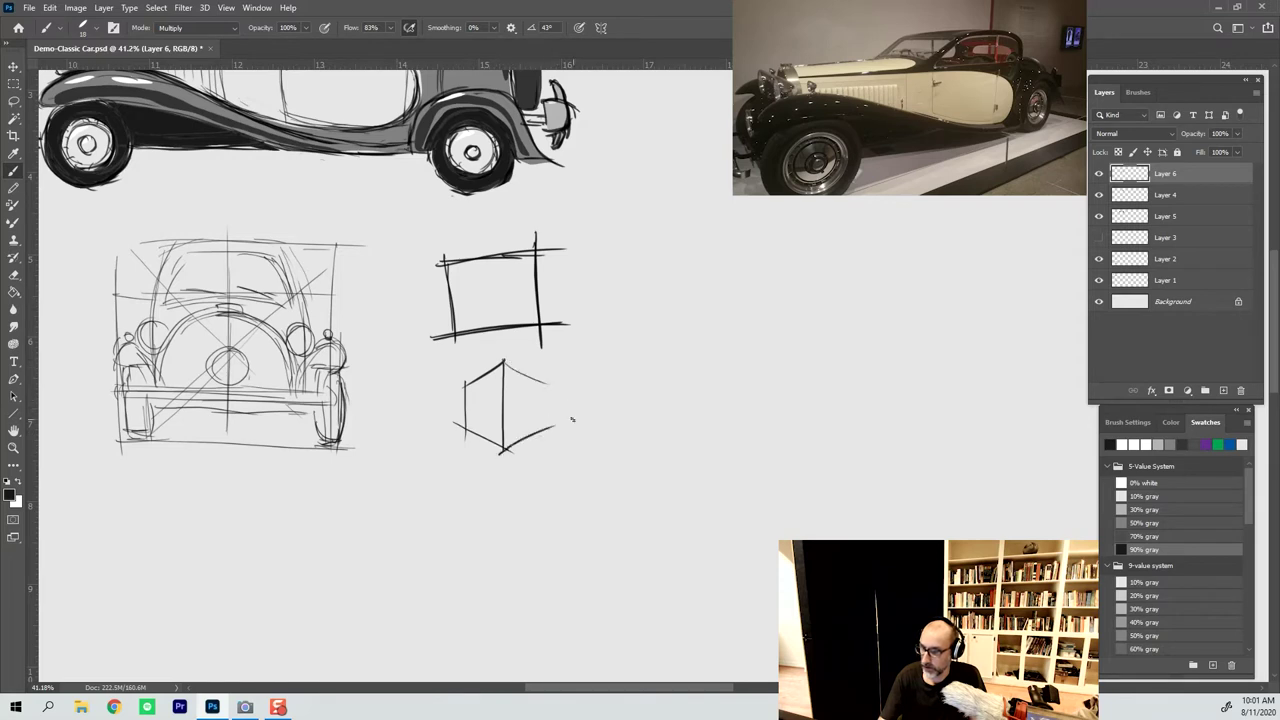
{"action": "left_click_drag", "start_coordinate": [536, 370], "coordinate": [537, 451]}
{"action": "mouse_move", "coordinate": [505, 360]}
{"action": "left_mouse_down"}
{"action": "mouse_move", "coordinate": [535, 378]}
{"action": "mouse_move", "coordinate": [533, 432]}
{"action": "left_mouse_up"}
Sketch a cube seen from above beside the rectangle, showing its top and two side faces
{"action": "left_click_drag", "start_coordinate": [597, 365], "coordinate": [509, 391]}
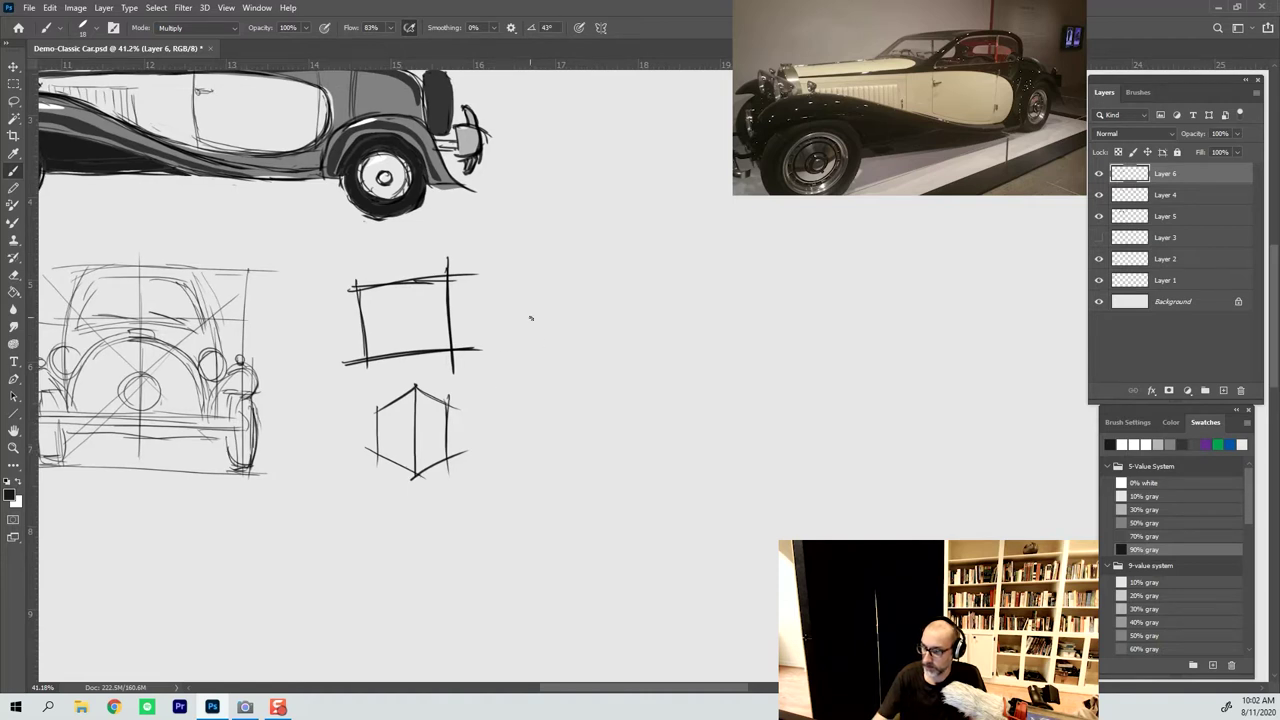
{"action": "left_click_drag", "start_coordinate": [508, 308], "coordinate": [580, 342]}
{"action": "left_click_drag", "start_coordinate": [501, 308], "coordinate": [608, 293]}
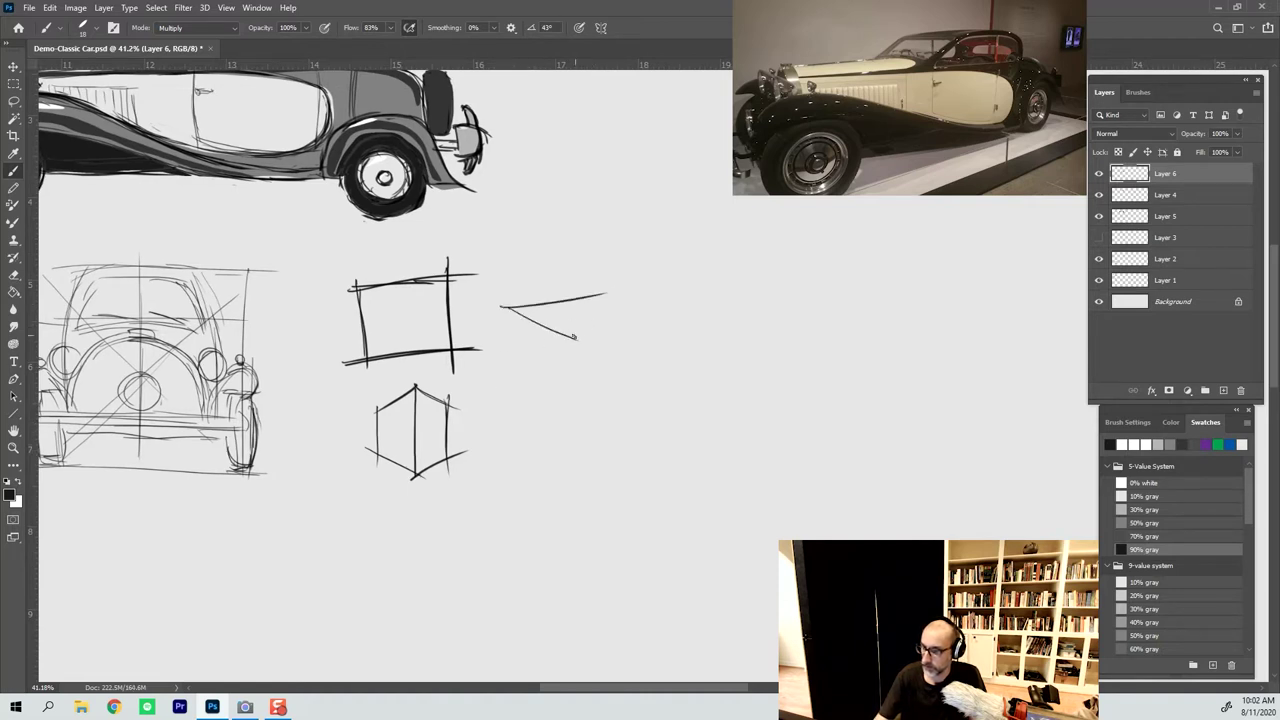
{"action": "left_click_drag", "start_coordinate": [568, 342], "coordinate": [654, 307]}
{"action": "mouse_move", "coordinate": [563, 292]}
{"action": "left_mouse_down"}
{"action": "mouse_move", "coordinate": [646, 310]}
{"action": "mouse_move", "coordinate": [627, 408]}
{"action": "left_mouse_up"}
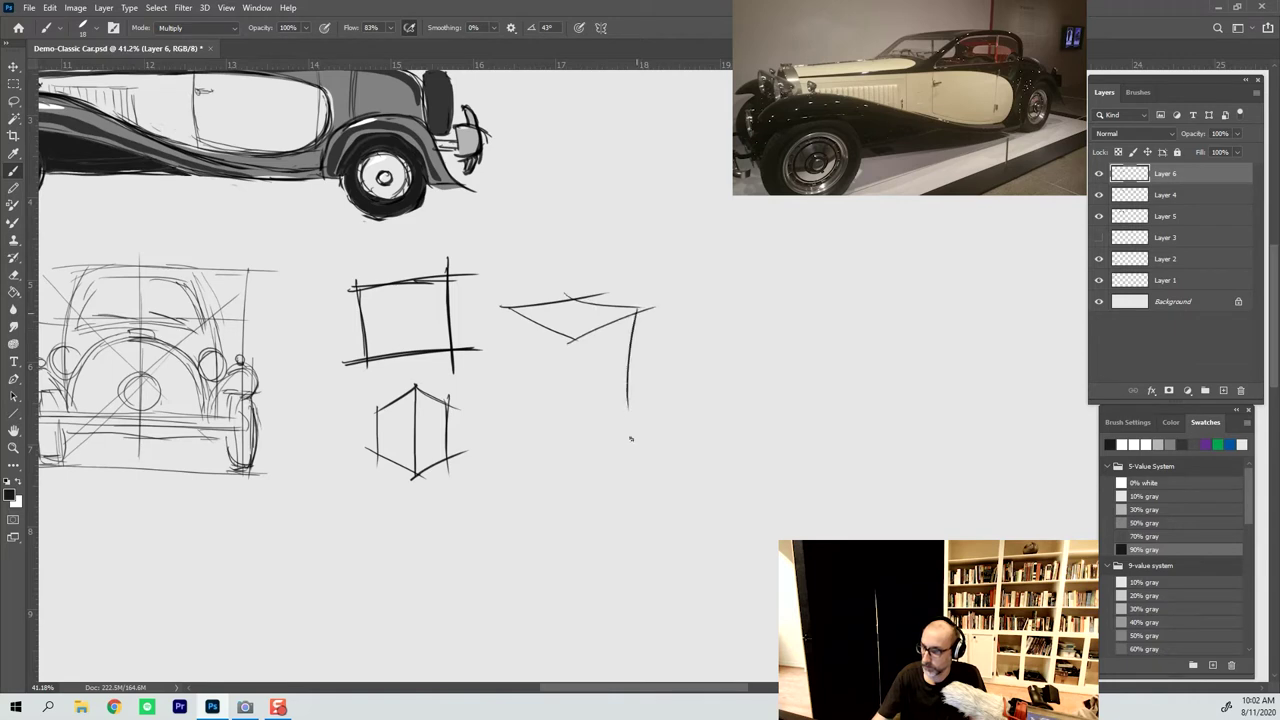
{"action": "left_click_drag", "start_coordinate": [577, 343], "coordinate": [573, 440]}
{"action": "mouse_move", "coordinate": [512, 308]}
{"action": "left_mouse_down"}
{"action": "mouse_move", "coordinate": [527, 402]}
{"action": "mouse_move", "coordinate": [566, 435]}
{"action": "mouse_move", "coordinate": [640, 384]}
{"action": "left_mouse_up"}
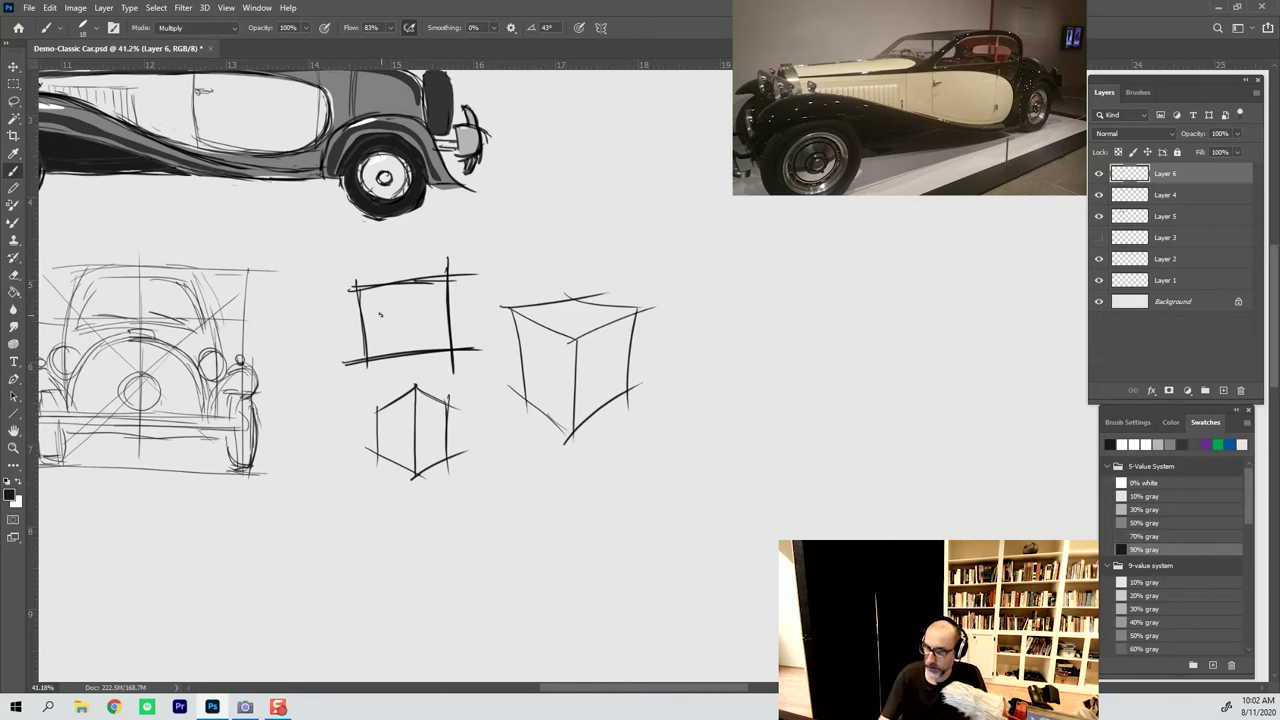
Number the visible faces of the three box sketches and mark each viewing direction with an arrow
{"action": "left_click_drag", "start_coordinate": [380, 311], "coordinate": [380, 333]}
{"action": "mouse_move", "coordinate": [398, 428]}
{"action": "left_mouse_down"}
{"action": "mouse_move", "coordinate": [400, 447]}
{"action": "mouse_move", "coordinate": [441, 441]}
{"action": "left_mouse_up"}
{"action": "mouse_move", "coordinate": [549, 364]}
{"action": "left_mouse_down"}
{"action": "mouse_move", "coordinate": [551, 384]}
{"action": "mouse_move", "coordinate": [597, 383]}
{"action": "left_mouse_up"}
{"action": "left_click_drag", "start_coordinate": [560, 310], "coordinate": [561, 328]}
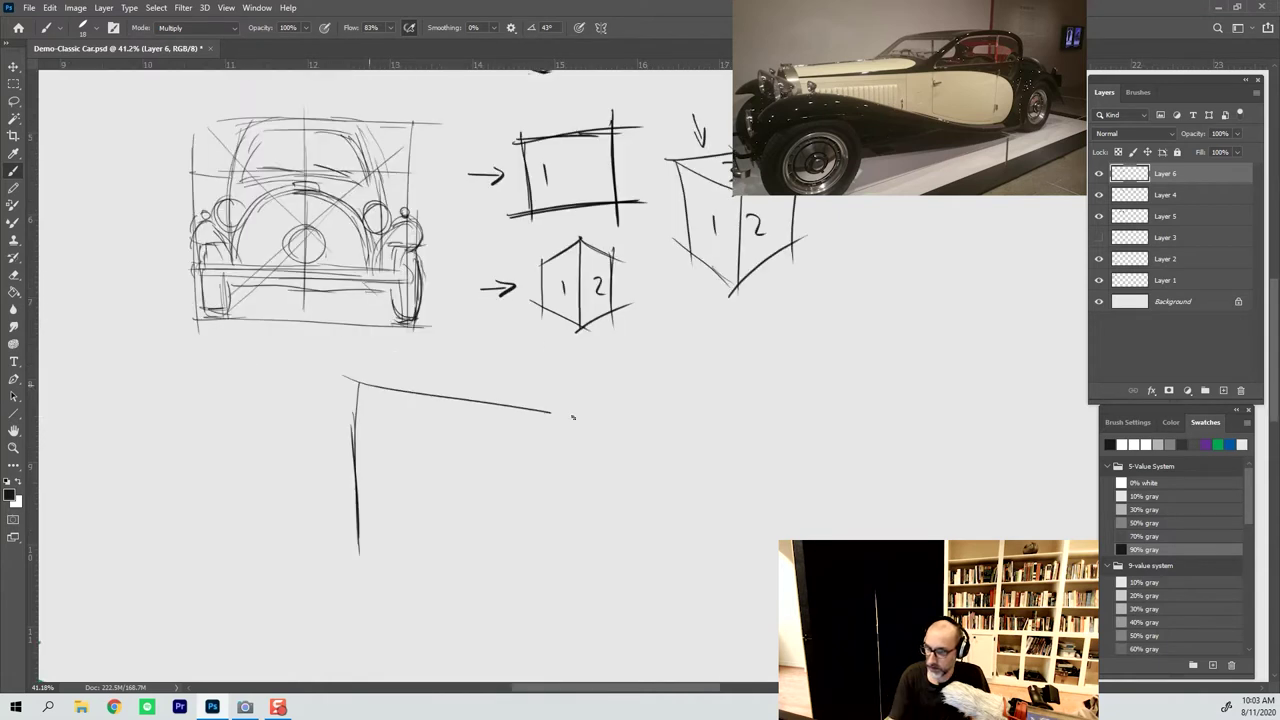
Draw a larger two-point perspective box below the front view, with a long side and a short end converging away from the near corner
{"action": "left_click_drag", "start_coordinate": [571, 414], "coordinate": [592, 420]}
{"action": "left_click_drag", "start_coordinate": [494, 400], "coordinate": [617, 426]}
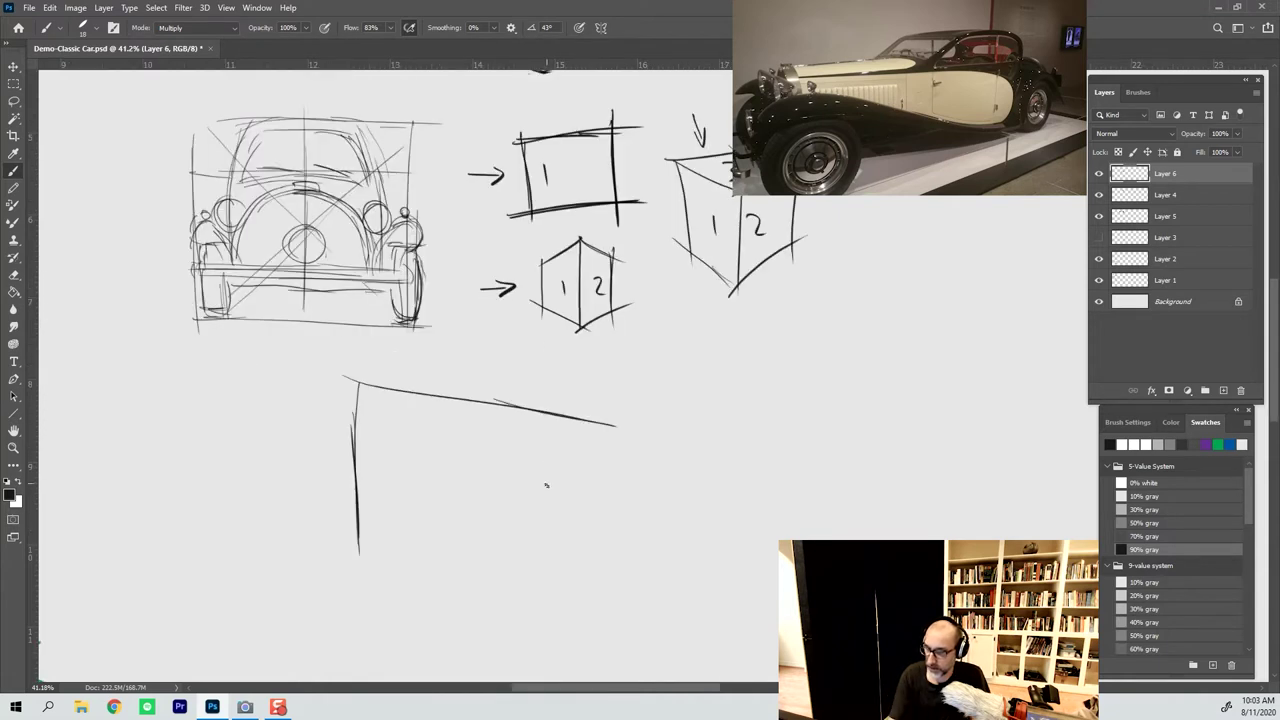
{"action": "left_click_drag", "start_coordinate": [358, 558], "coordinate": [631, 501]}
{"action": "left_click_drag", "start_coordinate": [516, 523], "coordinate": [616, 502]}
{"action": "mouse_move", "coordinate": [606, 418]}
{"action": "left_mouse_down"}
{"action": "mouse_move", "coordinate": [603, 535]}
{"action": "mouse_move", "coordinate": [604, 516]}
{"action": "left_mouse_up"}
{"action": "mouse_move", "coordinate": [366, 380]}
{"action": "left_mouse_down"}
{"action": "mouse_move", "coordinate": [263, 409]}
{"action": "mouse_move", "coordinate": [294, 409]}
{"action": "mouse_move", "coordinate": [270, 414]}
{"action": "mouse_move", "coordinate": [285, 521]}
{"action": "mouse_move", "coordinate": [334, 546]}
{"action": "left_mouse_up"}
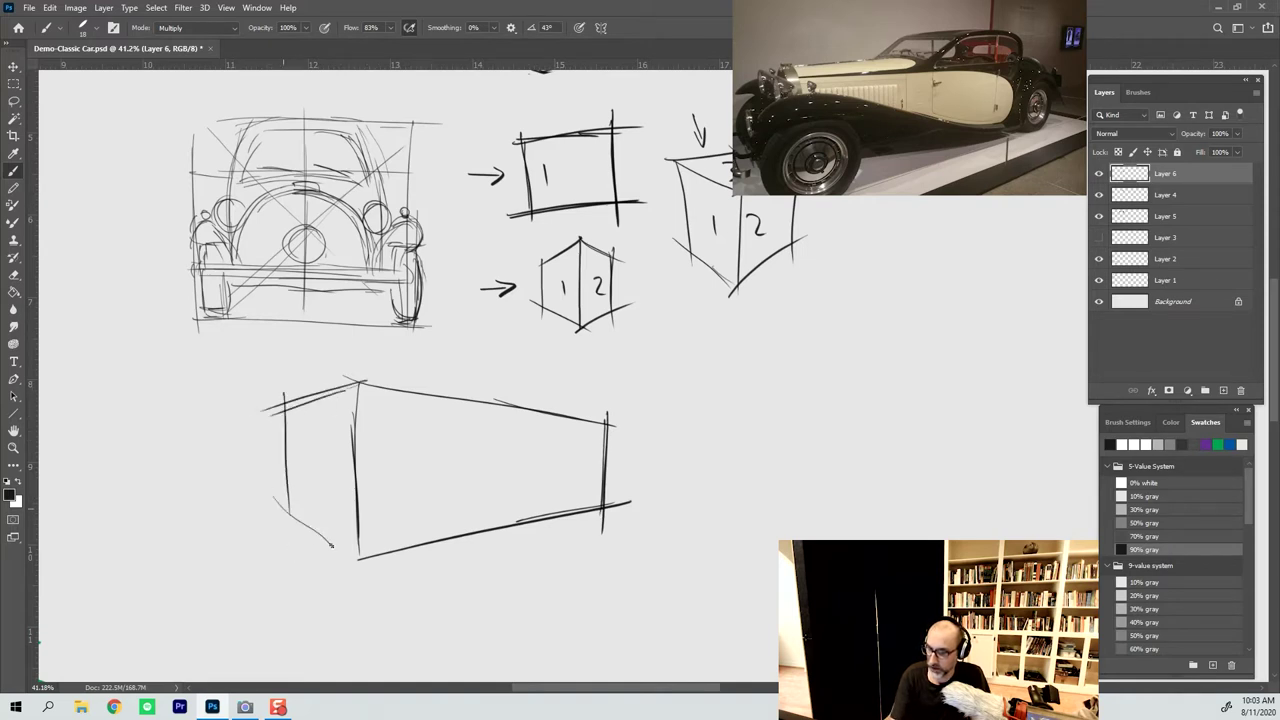
{"action": "left_click_drag", "start_coordinate": [268, 505], "coordinate": [354, 553]}
{"action": "mouse_move", "coordinate": [276, 412]}
{"action": "left_mouse_down"}
{"action": "mouse_move", "coordinate": [292, 534]}
{"action": "mouse_move", "coordinate": [342, 548]}
{"action": "left_mouse_up"}
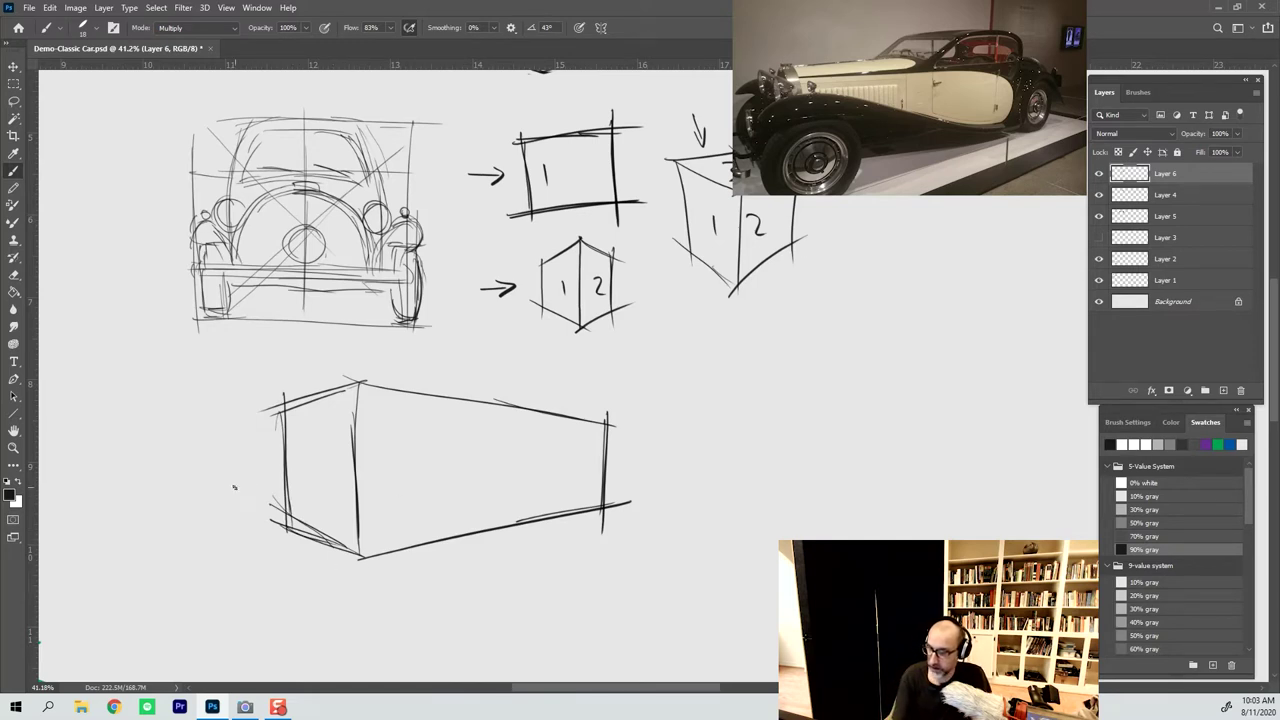
Draw a horizontal horizon line through the lower part of the large box and extend it past both ends
{"action": "left_click_drag", "start_coordinate": [286, 485], "coordinate": [632, 483]}
{"action": "left_click_drag", "start_coordinate": [476, 479], "coordinate": [628, 489]}
{"action": "left_click_drag", "start_coordinate": [288, 398], "coordinate": [306, 386]}
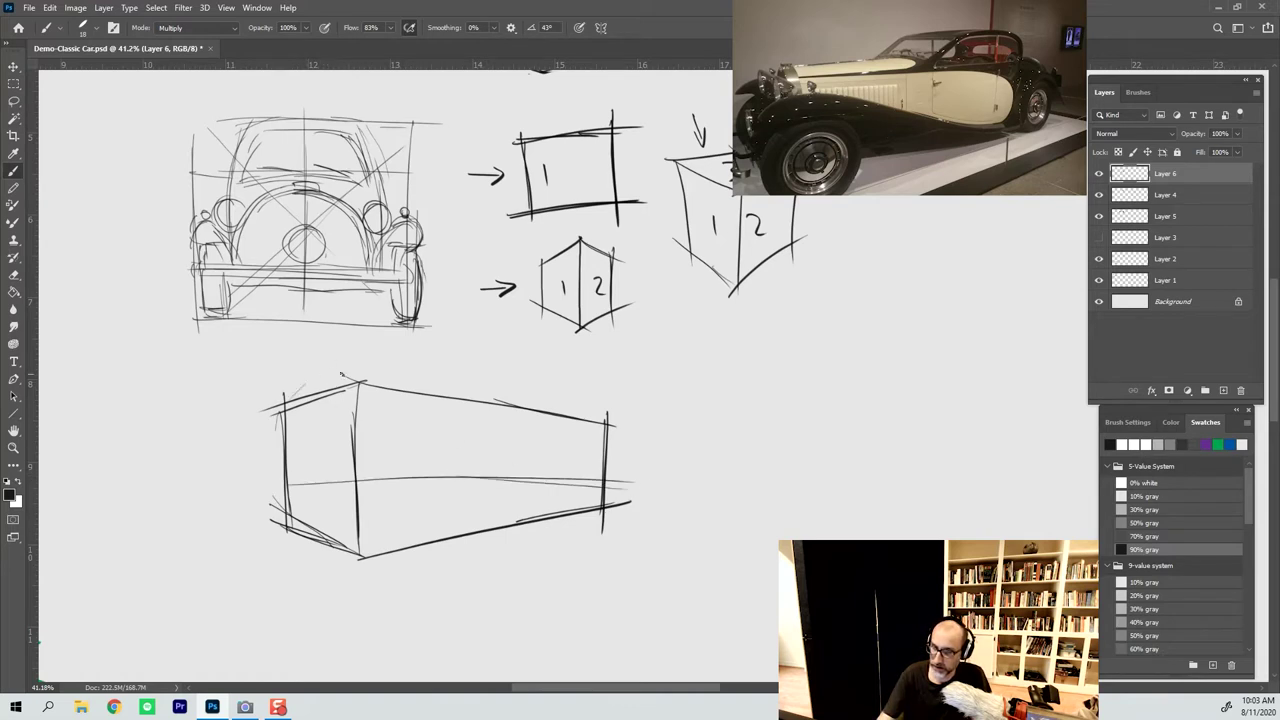
{"action": "left_click_drag", "start_coordinate": [212, 478], "coordinate": [680, 484]}
{"action": "left_click_drag", "start_coordinate": [574, 473], "coordinate": [800, 485]}
{"action": "left_click_drag", "start_coordinate": [272, 493], "coordinate": [152, 490]}
Add a pitched roof on top of the box, with a gable over the short end and a receding ridge
{"action": "mouse_move", "coordinate": [264, 438]}
{"action": "left_mouse_down"}
{"action": "mouse_move", "coordinate": [320, 330]}
{"action": "mouse_move", "coordinate": [374, 418]}
{"action": "left_mouse_up"}
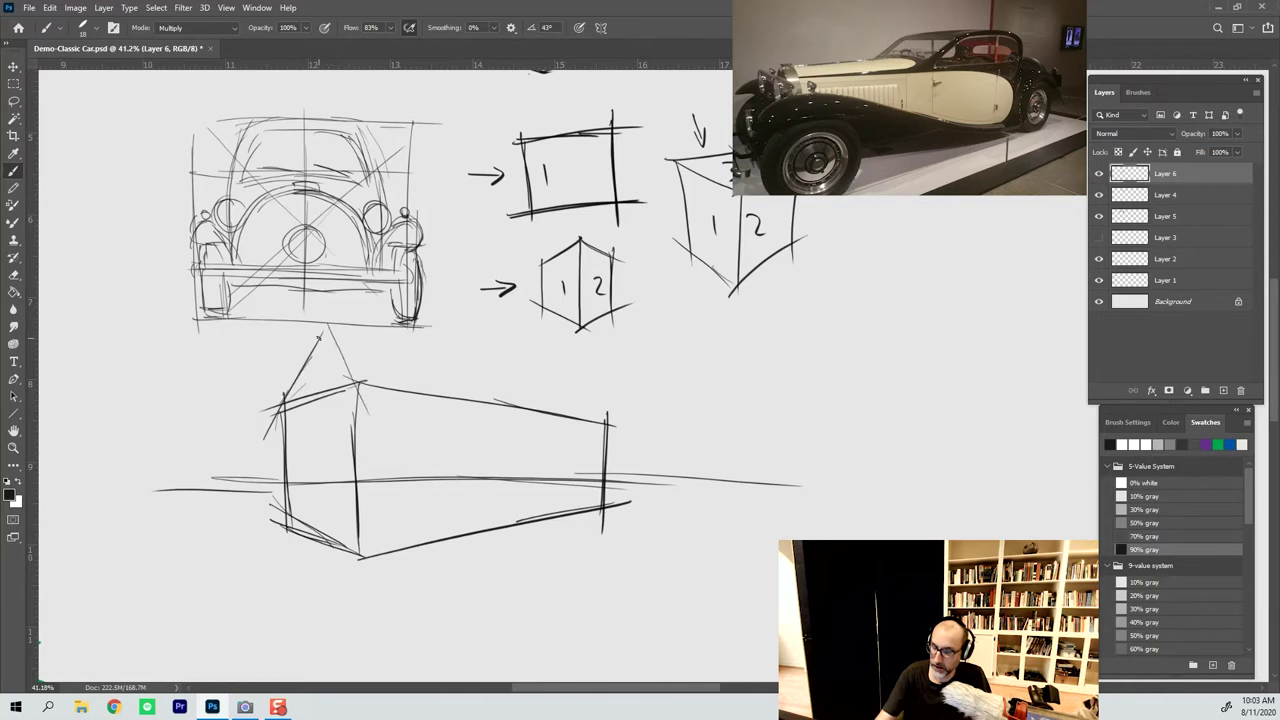
{"action": "mouse_move", "coordinate": [314, 334]}
{"action": "left_mouse_down"}
{"action": "mouse_move", "coordinate": [376, 418]}
{"action": "mouse_move", "coordinate": [528, 372]}
{"action": "left_mouse_up"}
{"action": "left_click_drag", "start_coordinate": [450, 348], "coordinate": [588, 396]}
{"action": "left_click_drag", "start_coordinate": [538, 356], "coordinate": [632, 436]}
{"action": "left_click_drag", "start_coordinate": [530, 372], "coordinate": [606, 432]}
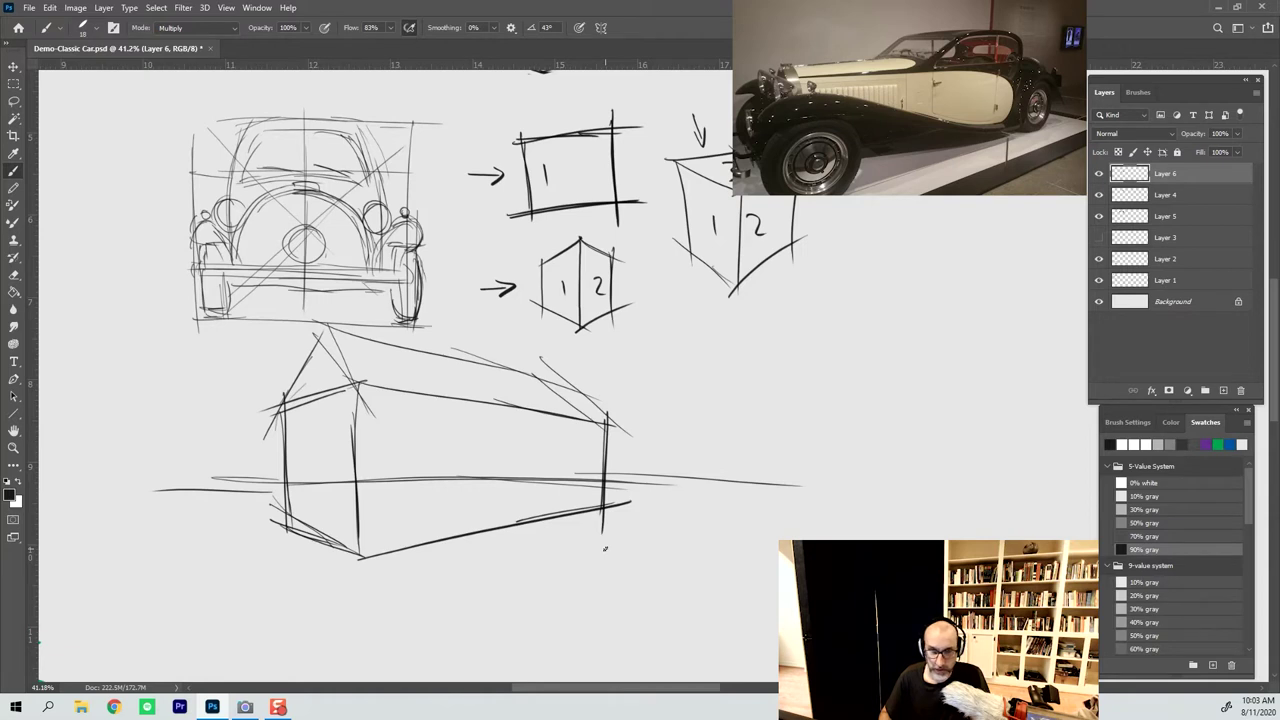
Sketch the long side face of a second perspective box below the house, tapering toward its far edge
{"action": "scroll", "coordinate": [604, 548], "scroll_direction": "down", "scroll_amount": 3}
{"action": "left_click_drag", "start_coordinate": [341, 418], "coordinate": [337, 570]}
{"action": "mouse_move", "coordinate": [347, 502]}
{"action": "left_mouse_down"}
{"action": "mouse_move", "coordinate": [345, 568]}
{"action": "mouse_move", "coordinate": [608, 553]}
{"action": "left_mouse_up"}
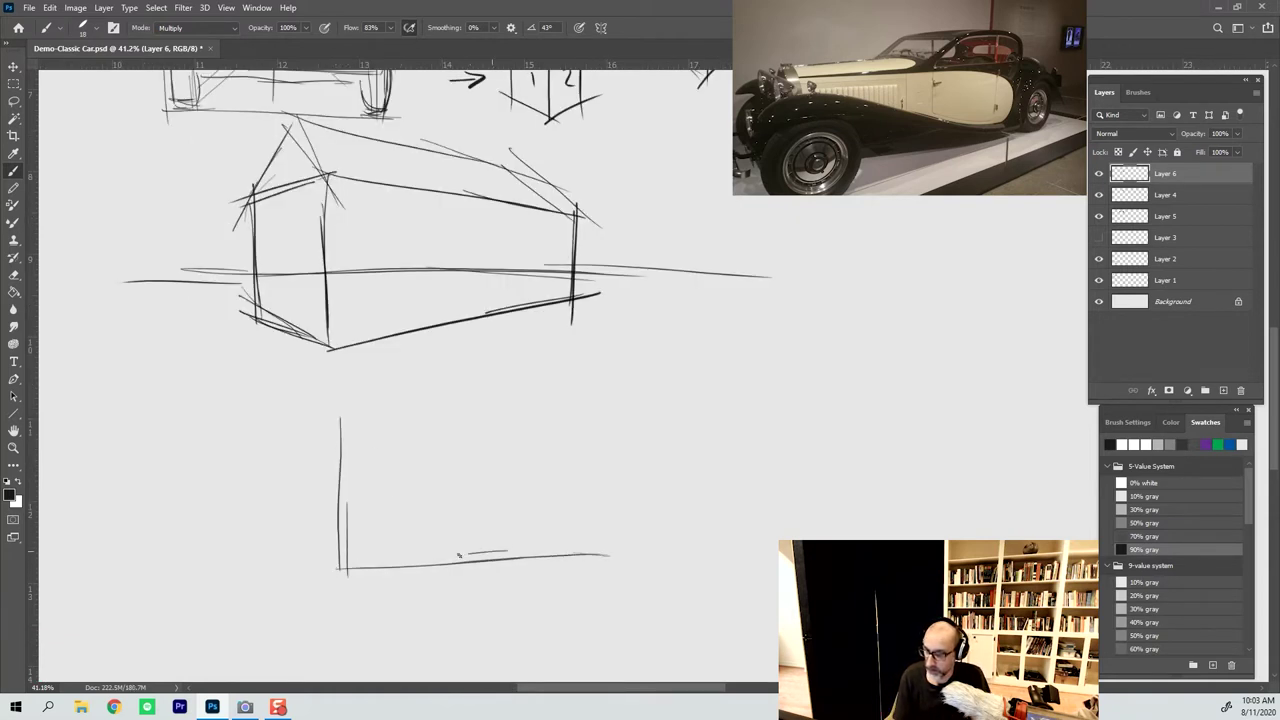
{"action": "left_click_drag", "start_coordinate": [530, 550], "coordinate": [428, 556]}
{"action": "mouse_move", "coordinate": [337, 413]}
{"action": "left_mouse_down"}
{"action": "mouse_move", "coordinate": [522, 436]}
{"action": "mouse_move", "coordinate": [561, 434]}
{"action": "mouse_move", "coordinate": [418, 414]}
{"action": "mouse_move", "coordinate": [600, 429]}
{"action": "left_mouse_up"}
{"action": "mouse_move", "coordinate": [396, 411]}
{"action": "left_mouse_down"}
{"action": "mouse_move", "coordinate": [603, 427]}
{"action": "mouse_move", "coordinate": [599, 566]}
{"action": "left_mouse_up"}
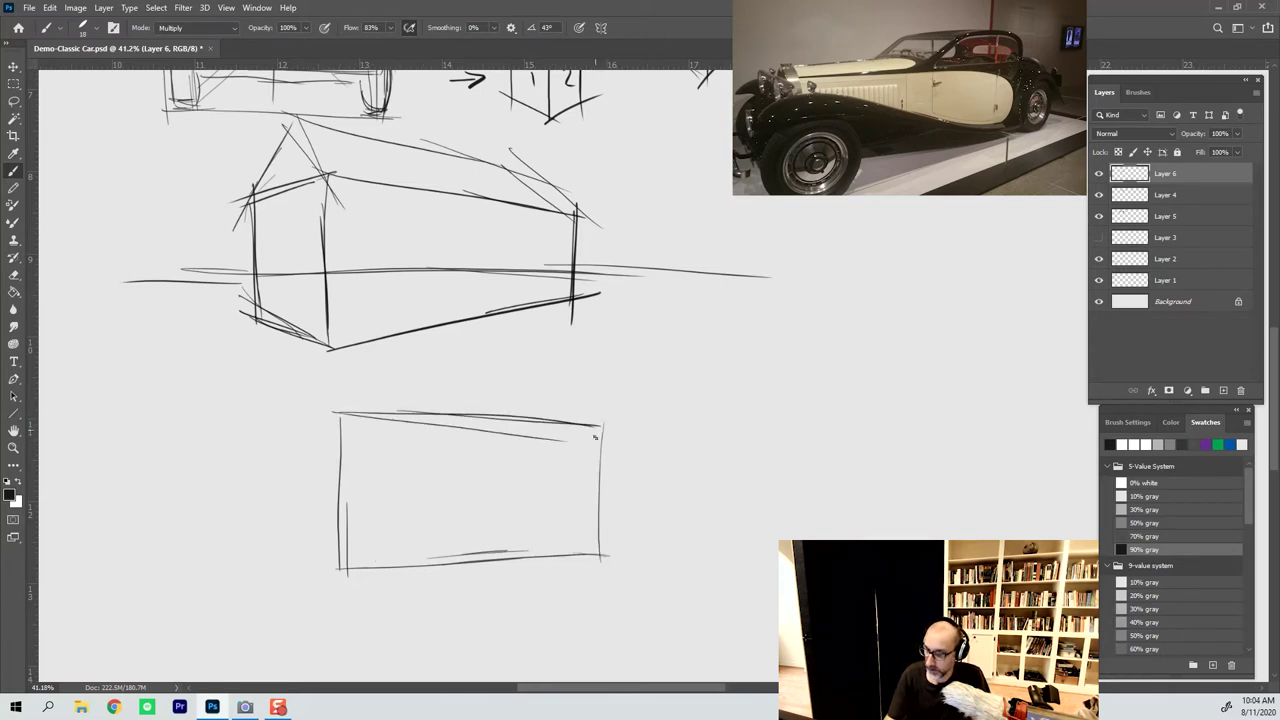
{"action": "left_click_drag", "start_coordinate": [597, 426], "coordinate": [593, 572]}
Add the short end face to the second box and retrace its lower edges
{"action": "mouse_move", "coordinate": [348, 412]}
{"action": "left_mouse_down"}
{"action": "mouse_move", "coordinate": [236, 429]}
{"action": "mouse_move", "coordinate": [255, 440]}
{"action": "mouse_move", "coordinate": [240, 478]}
{"action": "mouse_move", "coordinate": [244, 526]}
{"action": "left_mouse_up"}
{"action": "mouse_move", "coordinate": [250, 429]}
{"action": "left_mouse_down"}
{"action": "mouse_move", "coordinate": [252, 536]}
{"action": "mouse_move", "coordinate": [338, 568]}
{"action": "left_mouse_up"}
{"action": "left_click_drag", "start_coordinate": [242, 551], "coordinate": [350, 565]}
{"action": "mouse_move", "coordinate": [226, 544]}
{"action": "left_mouse_down"}
{"action": "mouse_move", "coordinate": [320, 559]}
{"action": "mouse_move", "coordinate": [596, 557]}
{"action": "left_mouse_up"}
{"action": "left_click_drag", "start_coordinate": [456, 563], "coordinate": [600, 549]}
{"action": "mouse_move", "coordinate": [498, 556]}
{"action": "left_mouse_down"}
{"action": "mouse_move", "coordinate": [616, 547]}
{"action": "mouse_move", "coordinate": [328, 572]}
{"action": "mouse_move", "coordinate": [592, 547]}
{"action": "left_mouse_up"}
Reinforce the second box's top edges, near corner and outer vertical edges with repeated strokes
{"action": "left_click_drag", "start_coordinate": [346, 408], "coordinate": [574, 436]}
{"action": "mouse_move", "coordinate": [488, 418]}
{"action": "left_mouse_down"}
{"action": "mouse_move", "coordinate": [629, 438]}
{"action": "mouse_move", "coordinate": [595, 544]}
{"action": "left_mouse_up"}
{"action": "left_click_drag", "start_coordinate": [599, 440], "coordinate": [588, 564]}
{"action": "left_click_drag", "start_coordinate": [345, 393], "coordinate": [340, 545]}
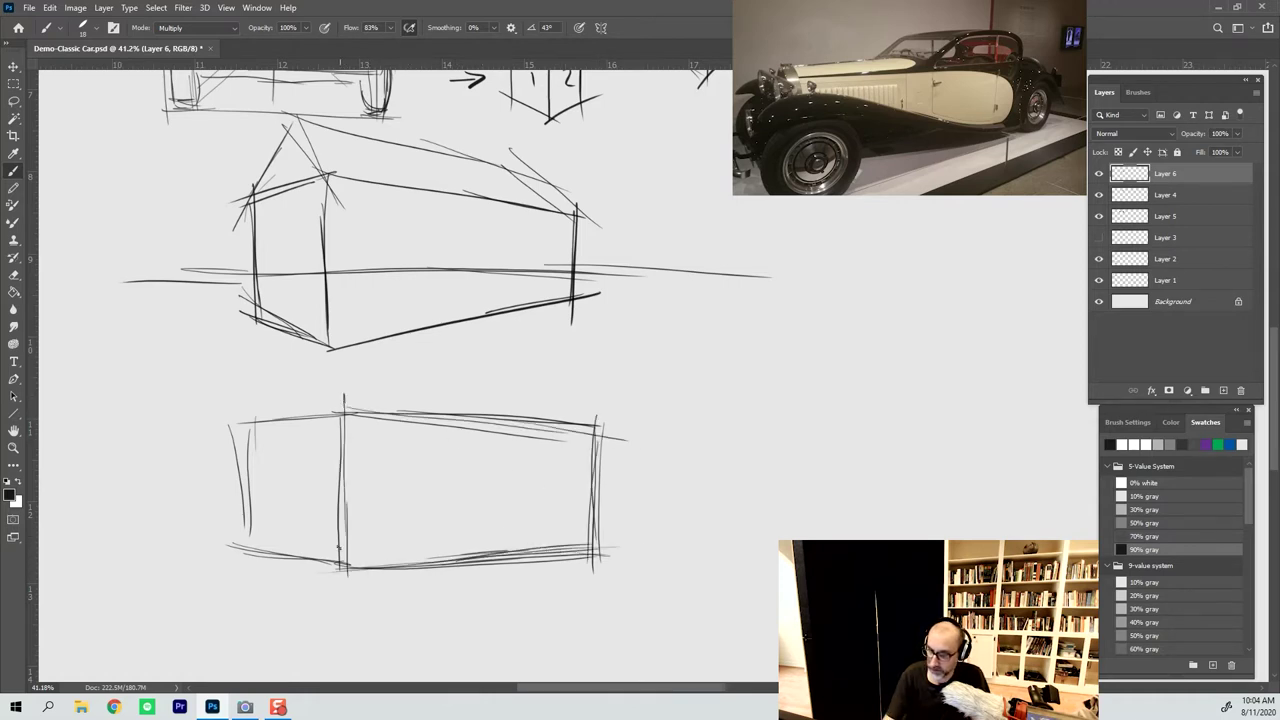
{"action": "left_click_drag", "start_coordinate": [344, 416], "coordinate": [339, 574]}
{"action": "mouse_move", "coordinate": [344, 411]}
{"action": "left_mouse_down"}
{"action": "mouse_move", "coordinate": [256, 418]}
{"action": "mouse_move", "coordinate": [241, 534]}
{"action": "left_mouse_up"}
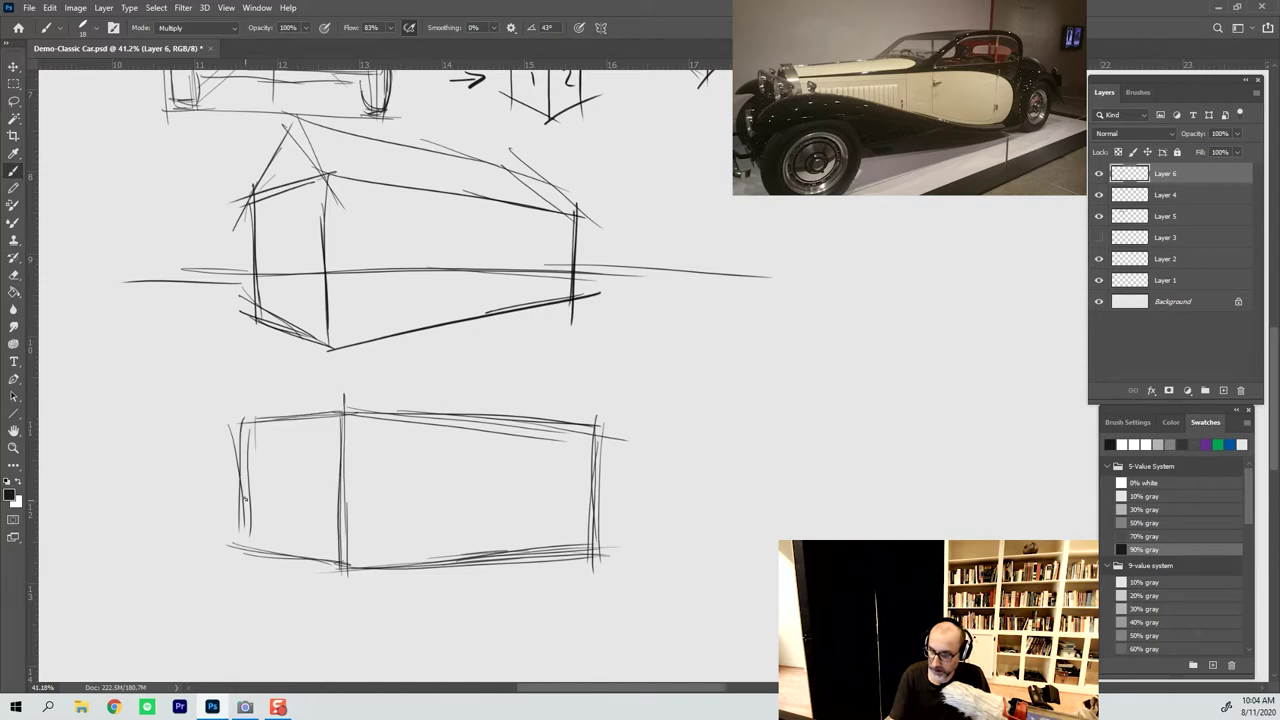
{"action": "mouse_move", "coordinate": [244, 414]}
{"action": "left_mouse_down"}
{"action": "mouse_move", "coordinate": [245, 569]}
{"action": "mouse_move", "coordinate": [350, 571]}
{"action": "left_mouse_up"}
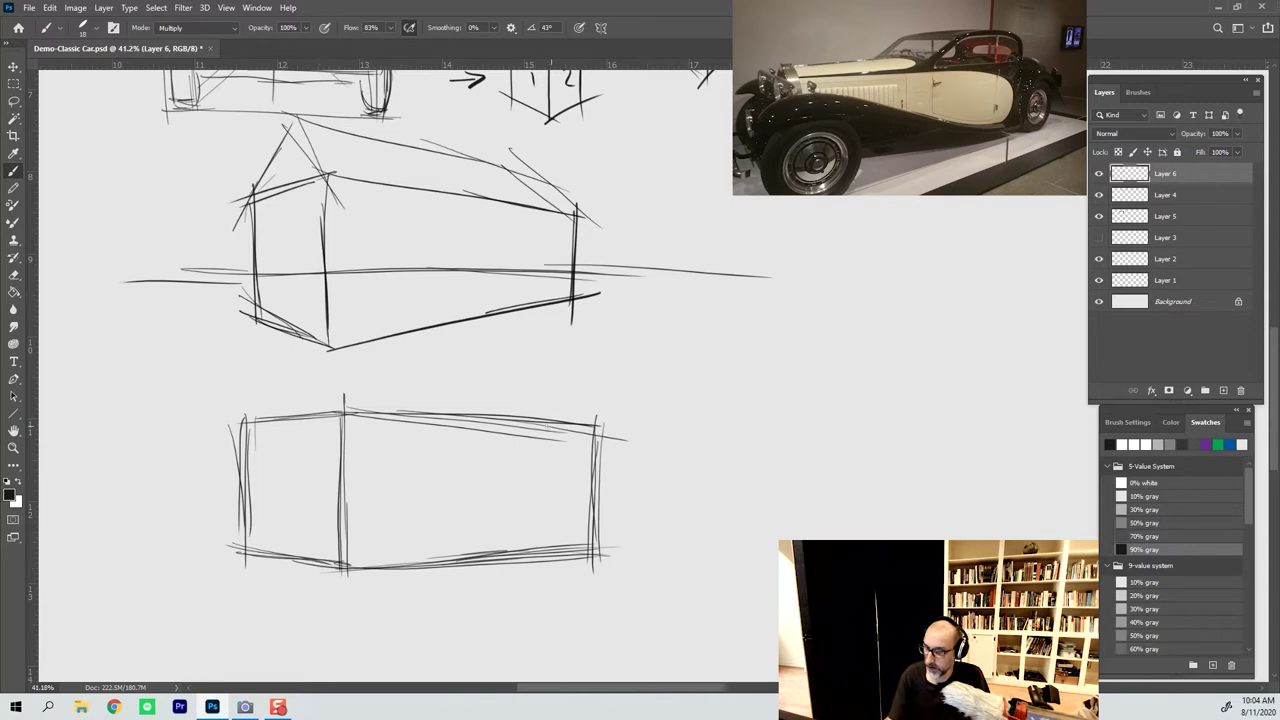
Darken the second box's long upper edge along the steeper converging line
{"action": "left_click_drag", "start_coordinate": [346, 410], "coordinate": [562, 434]}
{"action": "left_click_drag", "start_coordinate": [442, 420], "coordinate": [594, 436]}
{"action": "left_click_drag", "start_coordinate": [506, 428], "coordinate": [622, 440]}
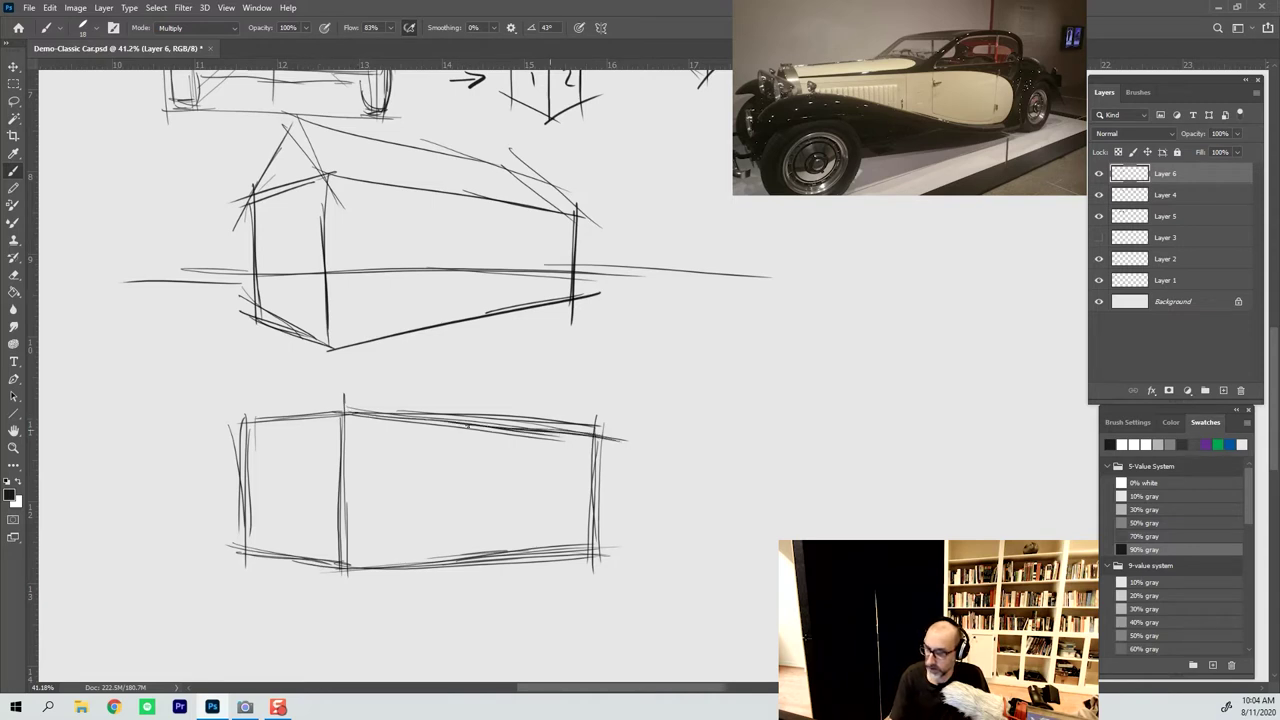
{"action": "left_click_drag", "start_coordinate": [392, 420], "coordinate": [610, 436]}
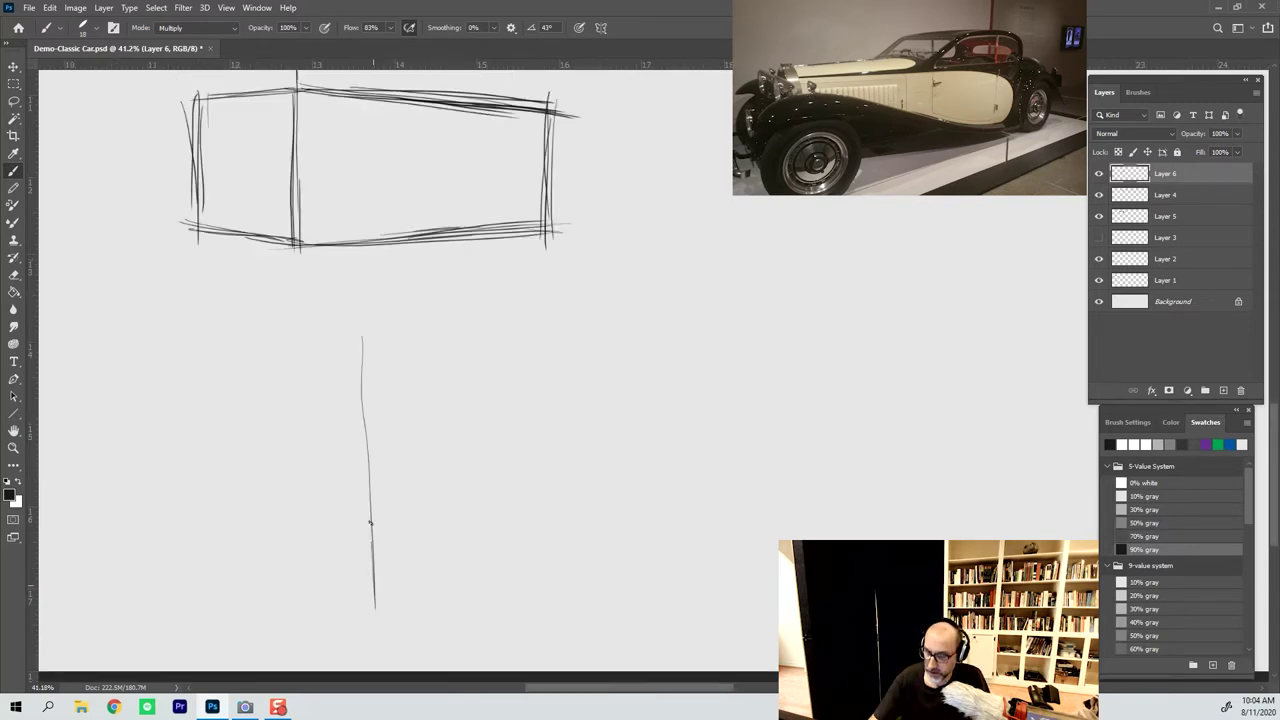
Start a larger box below the second one by drawing its near vertical edge and long, slightly rising lower edge
{"action": "left_click_drag", "start_coordinate": [363, 338], "coordinate": [373, 542]}
{"action": "left_click_drag", "start_coordinate": [369, 408], "coordinate": [377, 634]}
{"action": "mouse_move", "coordinate": [371, 588]}
{"action": "left_mouse_down"}
{"action": "mouse_move", "coordinate": [373, 638]}
{"action": "mouse_move", "coordinate": [592, 617]}
{"action": "left_mouse_up"}
{"action": "left_click_drag", "start_coordinate": [434, 628], "coordinate": [752, 592]}
{"action": "left_click_drag", "start_coordinate": [616, 605], "coordinate": [779, 592]}
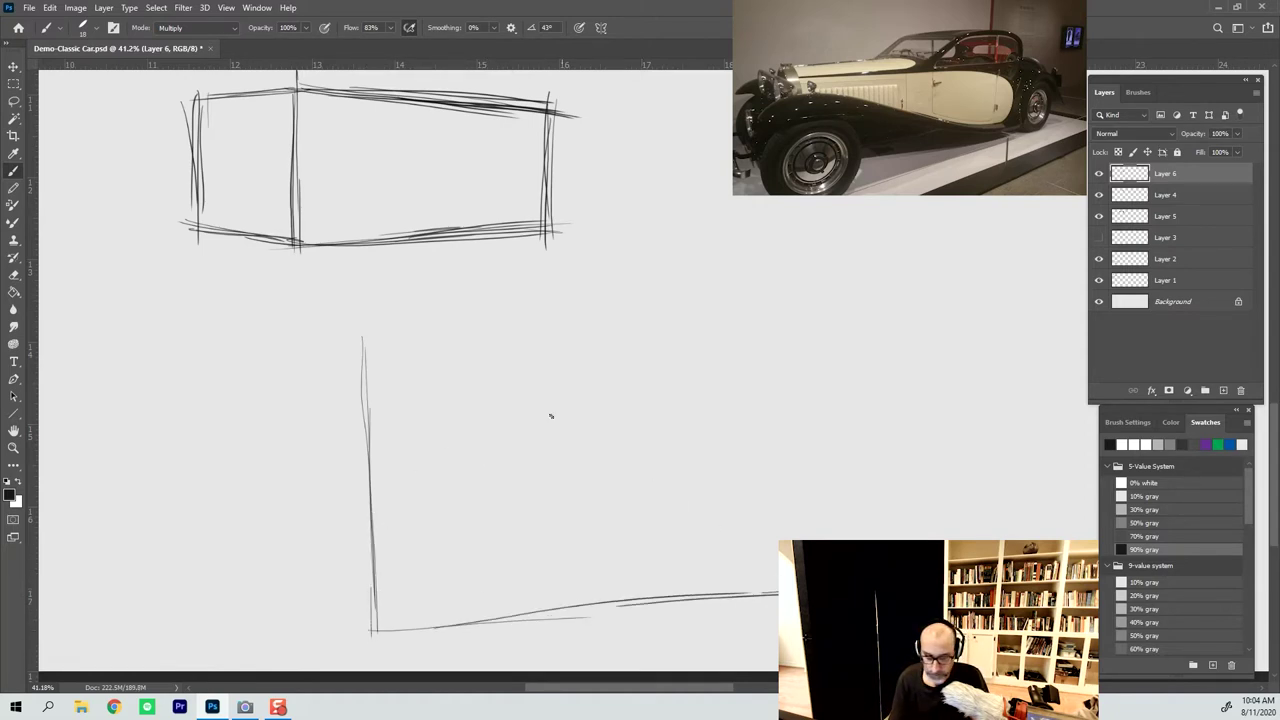
Close the large box's long side with a descending upper edge and a far vertical edge
{"action": "left_click_drag", "start_coordinate": [354, 376], "coordinate": [718, 408]}
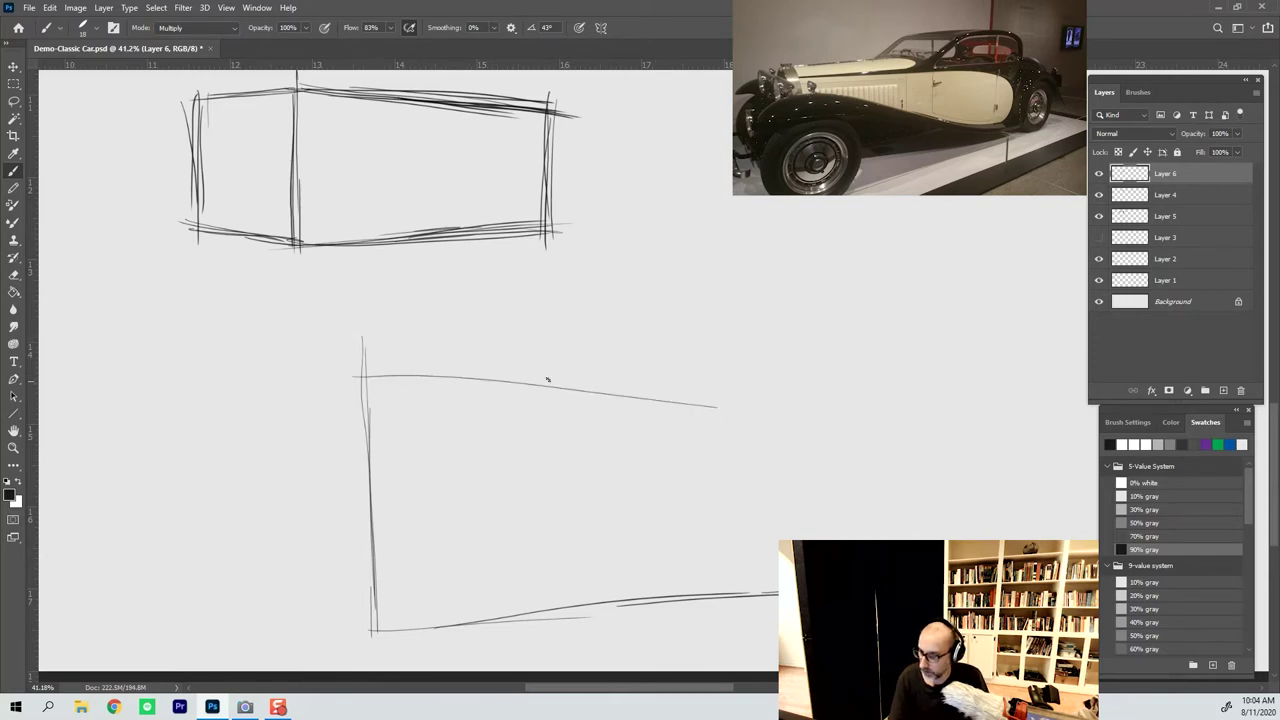
{"action": "left_click_drag", "start_coordinate": [492, 377], "coordinate": [832, 425]}
{"action": "mouse_move", "coordinate": [694, 412]}
{"action": "left_mouse_down"}
{"action": "mouse_move", "coordinate": [833, 426]}
{"action": "mouse_move", "coordinate": [801, 540]}
{"action": "left_mouse_up"}
{"action": "left_click_drag", "start_coordinate": [793, 384], "coordinate": [790, 540]}
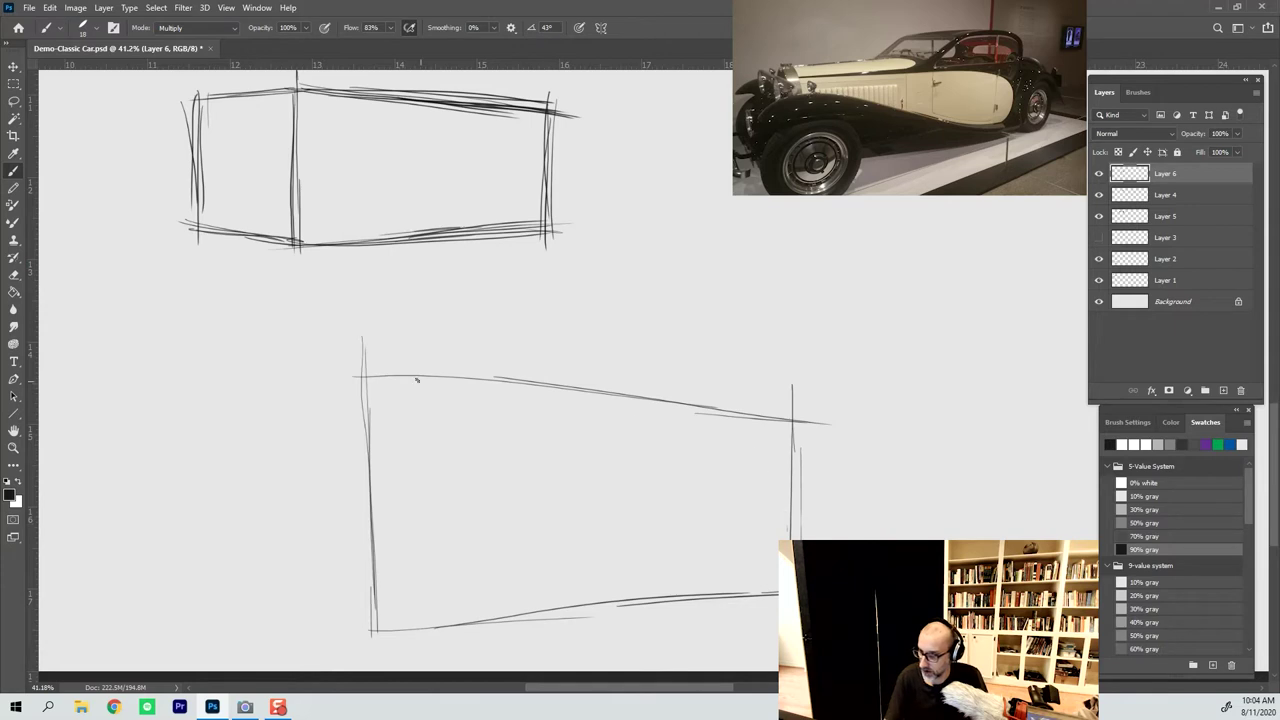
{"action": "left_click_drag", "start_coordinate": [346, 356], "coordinate": [554, 384]}
{"action": "left_click_drag", "start_coordinate": [666, 402], "coordinate": [772, 430]}
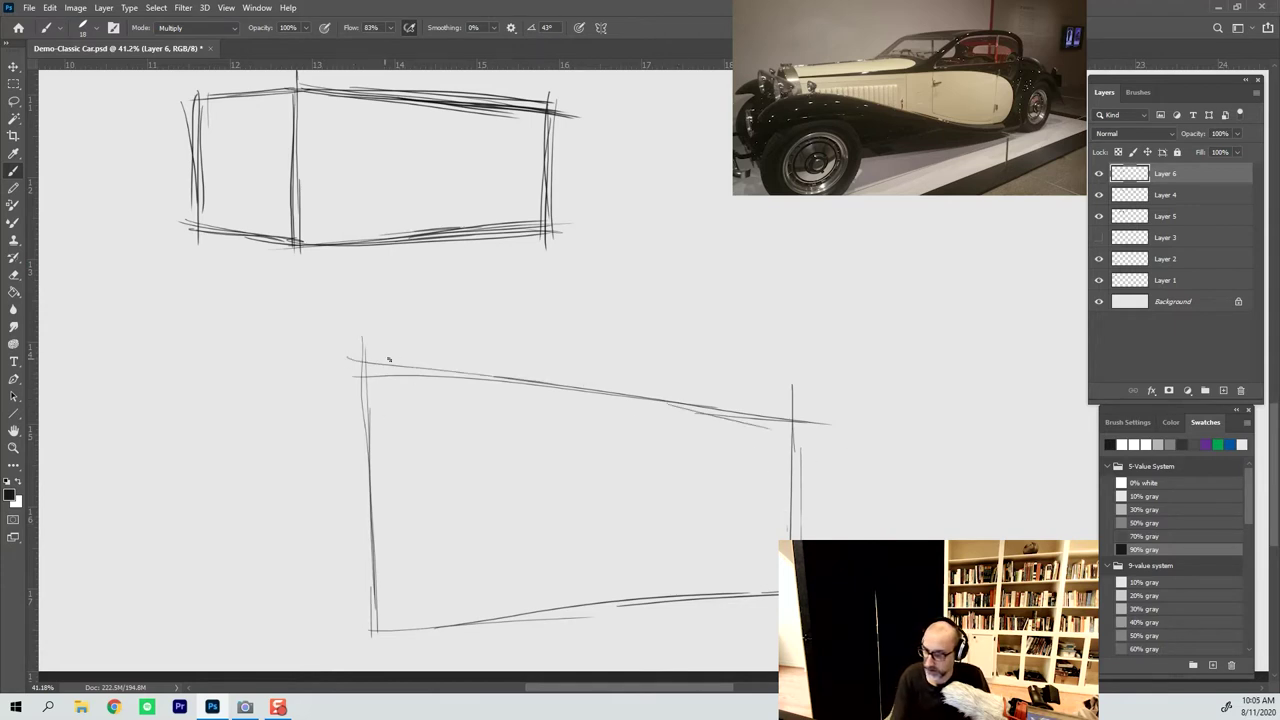
Draw the large box's short end face with receding top and bottom edges and an outer vertical edge
{"action": "mouse_move", "coordinate": [316, 372]}
{"action": "left_mouse_down"}
{"action": "mouse_move", "coordinate": [282, 379]}
{"action": "mouse_move", "coordinate": [396, 362]}
{"action": "mouse_move", "coordinate": [229, 383]}
{"action": "left_mouse_up"}
{"action": "left_click_drag", "start_coordinate": [246, 377], "coordinate": [320, 365]}
{"action": "mouse_move", "coordinate": [352, 366]}
{"action": "left_mouse_down"}
{"action": "mouse_move", "coordinate": [192, 386]}
{"action": "mouse_move", "coordinate": [232, 532]}
{"action": "left_mouse_up"}
{"action": "left_click_drag", "start_coordinate": [215, 387], "coordinate": [221, 597]}
{"action": "left_click_drag", "start_coordinate": [199, 400], "coordinate": [202, 556]}
{"action": "mouse_move", "coordinate": [206, 466]}
{"action": "left_mouse_down"}
{"action": "mouse_move", "coordinate": [199, 570]}
{"action": "mouse_move", "coordinate": [222, 612]}
{"action": "mouse_move", "coordinate": [360, 634]}
{"action": "left_mouse_up"}
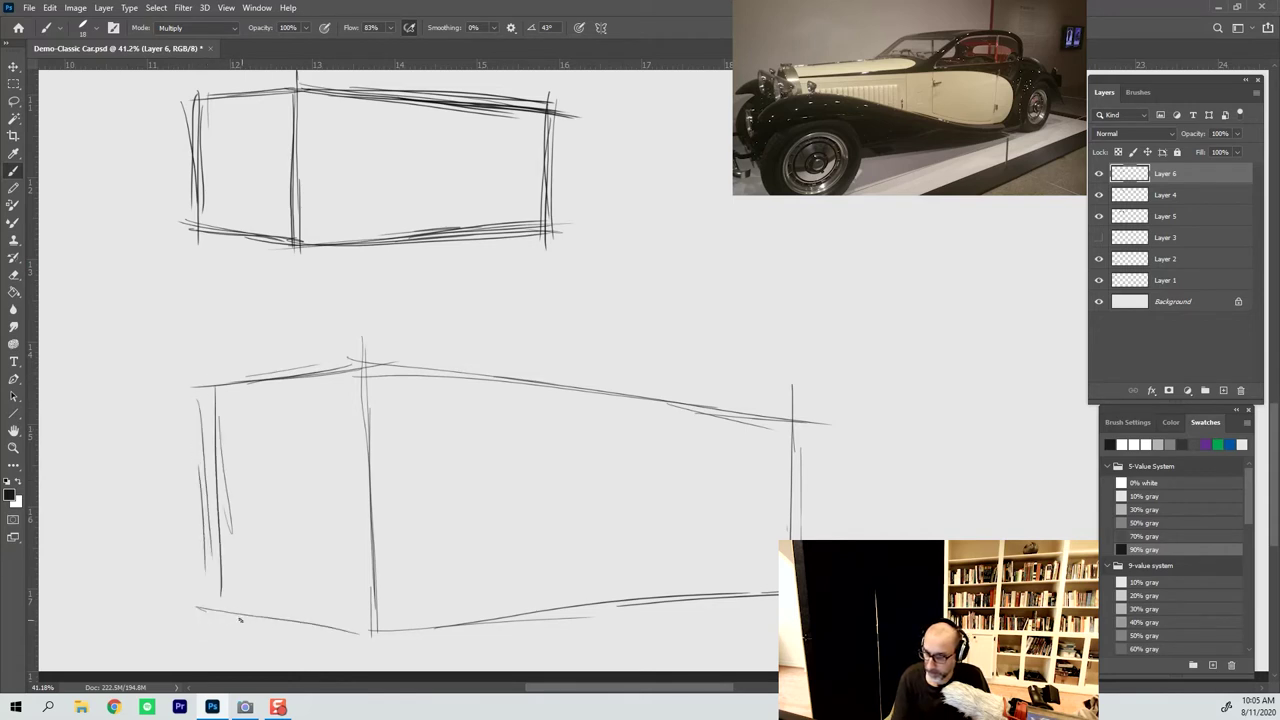
{"action": "mouse_move", "coordinate": [238, 617]}
{"action": "left_mouse_down"}
{"action": "mouse_move", "coordinate": [380, 630]}
{"action": "mouse_move", "coordinate": [188, 606]}
{"action": "left_mouse_up"}
Strengthen the near corner and rework the short end's upper and outer edges to widen the end face
{"action": "left_click_drag", "start_coordinate": [362, 352], "coordinate": [372, 538]}
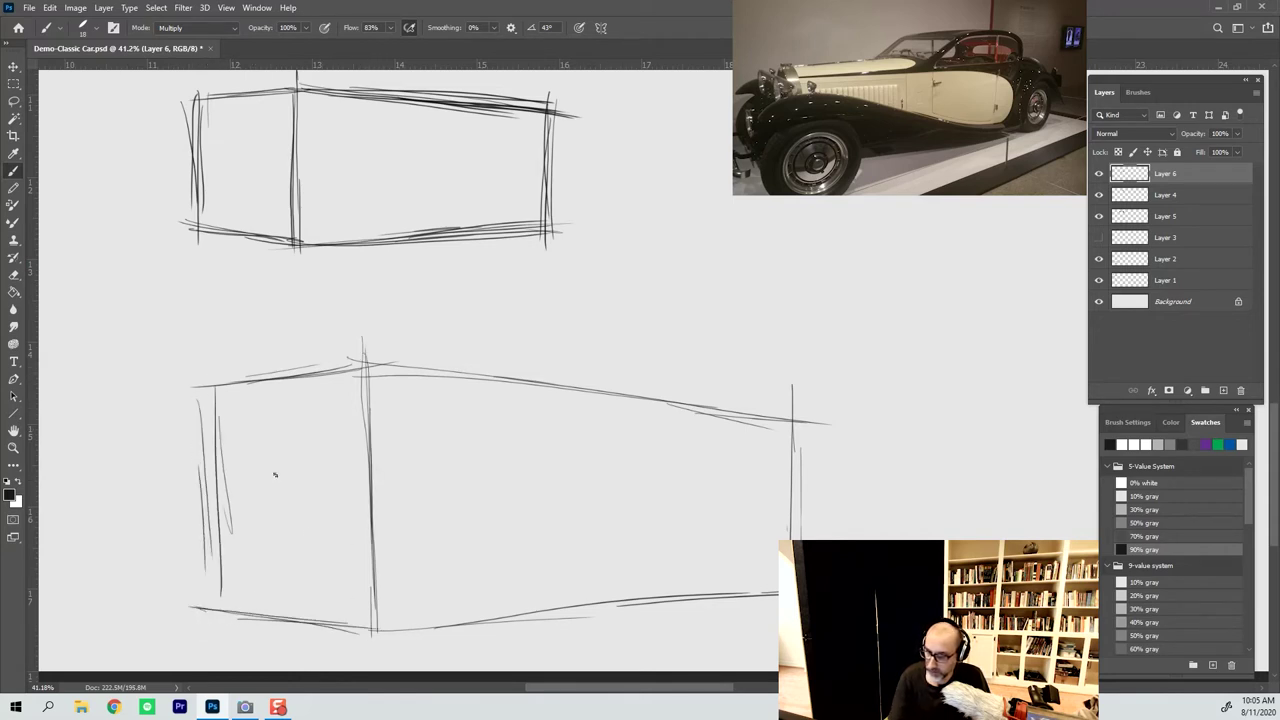
{"action": "left_click_drag", "start_coordinate": [219, 366], "coordinate": [222, 587]}
{"action": "mouse_move", "coordinate": [198, 398]}
{"action": "left_mouse_down"}
{"action": "mouse_move", "coordinate": [356, 362]}
{"action": "mouse_move", "coordinate": [306, 376]}
{"action": "left_mouse_up"}
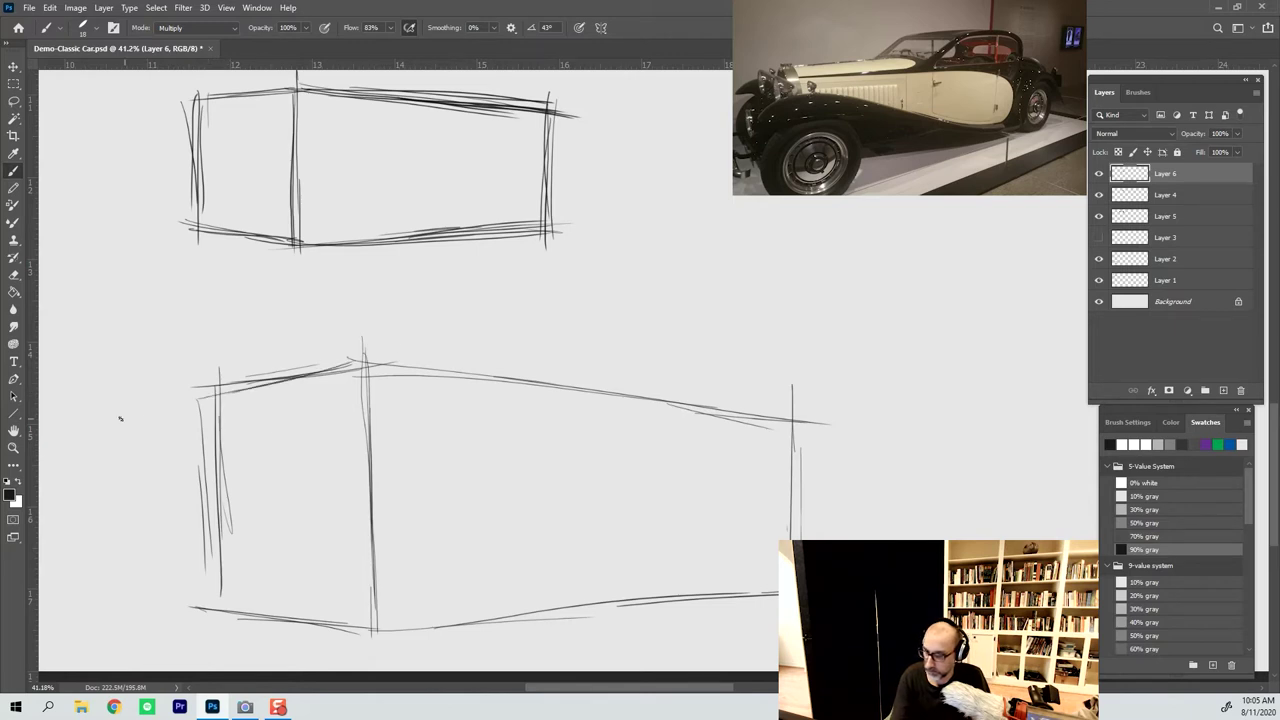
{"action": "mouse_move", "coordinate": [196, 394]}
{"action": "left_mouse_down"}
{"action": "mouse_move", "coordinate": [200, 604]}
{"action": "mouse_move", "coordinate": [223, 557]}
{"action": "mouse_move", "coordinate": [216, 407]}
{"action": "mouse_move", "coordinate": [206, 566]}
{"action": "mouse_move", "coordinate": [229, 394]}
{"action": "mouse_move", "coordinate": [209, 571]}
{"action": "mouse_move", "coordinate": [213, 532]}
{"action": "mouse_move", "coordinate": [221, 595]}
{"action": "left_mouse_up"}
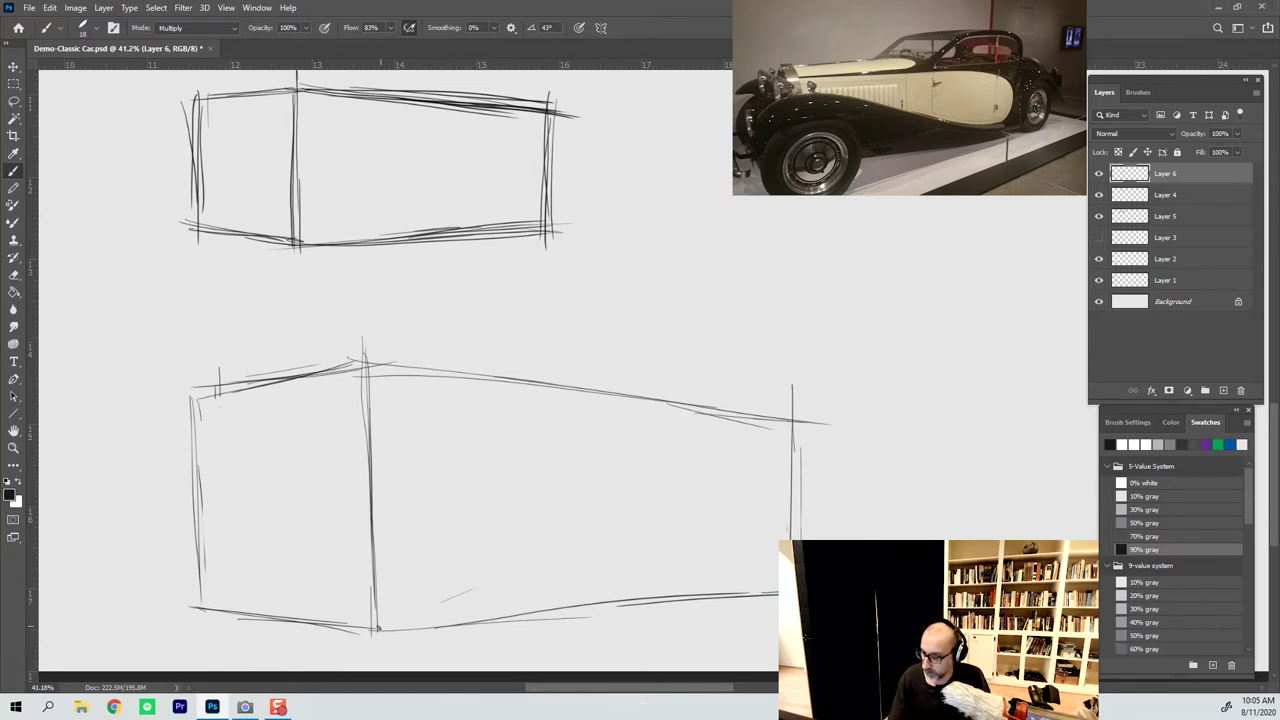
Draw a corner-to-corner diagonal across the large box's long side and write 1/2 above the middle line of the coloured side-view sketch
{"action": "mouse_move", "coordinate": [376, 630]}
{"action": "left_mouse_down"}
{"action": "mouse_move", "coordinate": [811, 417]}
{"action": "mouse_move", "coordinate": [728, 447]}
{"action": "left_mouse_up"}
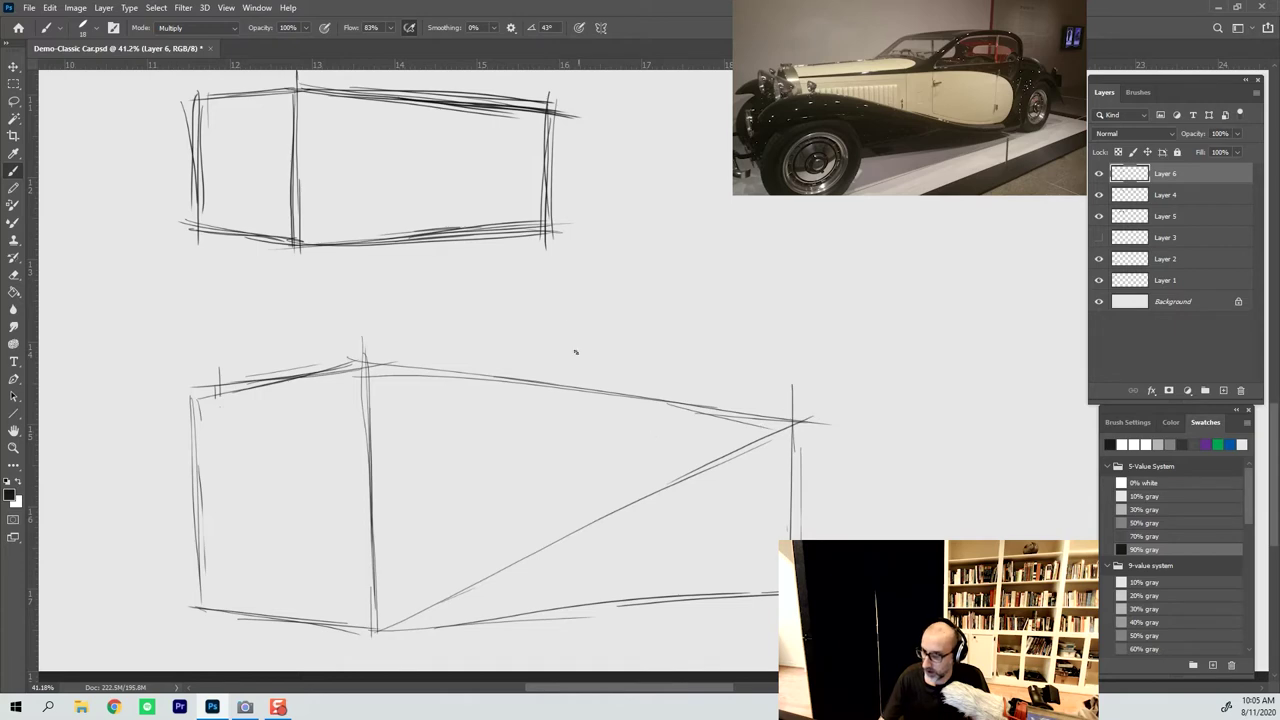
{"action": "left_click_drag", "start_coordinate": [437, 314], "coordinate": [860, 314]}
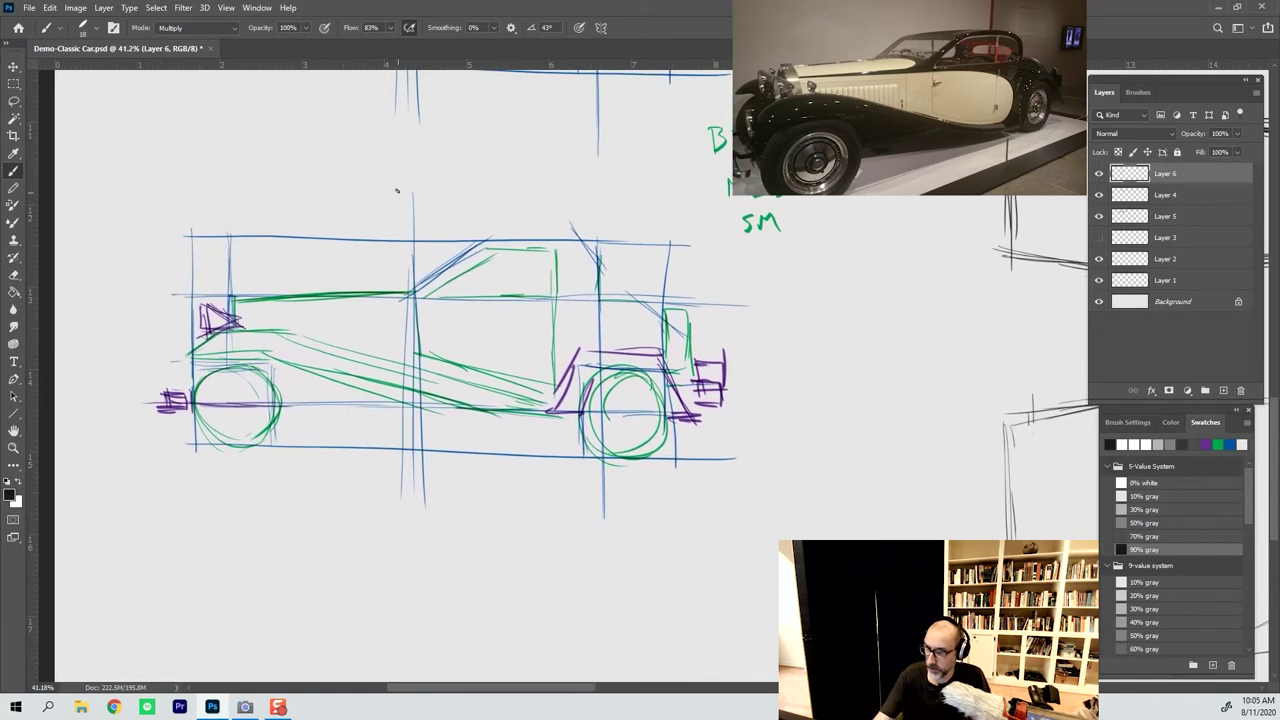
{"action": "mouse_move", "coordinate": [397, 190]}
{"action": "left_mouse_down"}
{"action": "mouse_move", "coordinate": [393, 174]}
{"action": "mouse_move", "coordinate": [430, 208]}
{"action": "left_mouse_up"}
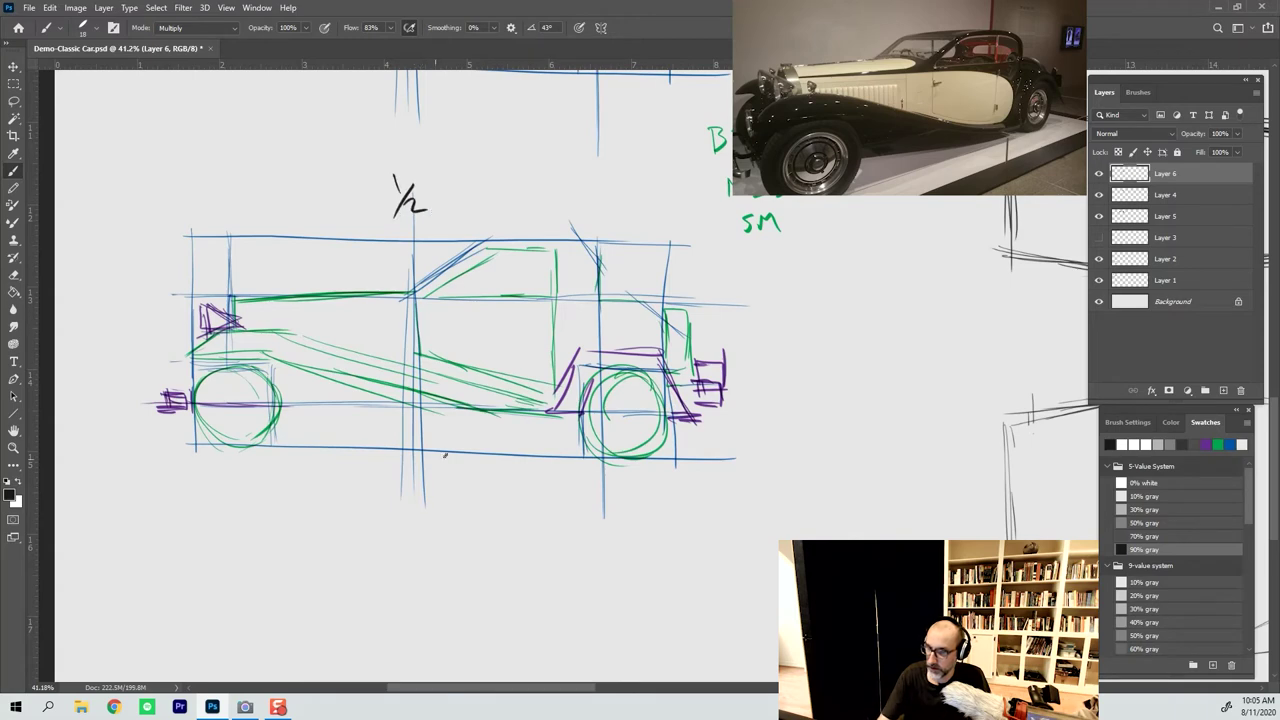
Complete the crossed diagonals on the large box's long side and draw a vertical centre line through their intersection
{"action": "left_click_drag", "start_coordinate": [843, 483], "coordinate": [259, 445]}
{"action": "mouse_move", "coordinate": [663, 499]}
{"action": "left_mouse_down"}
{"action": "mouse_move", "coordinate": [523, 416]}
{"action": "mouse_move", "coordinate": [540, 460]}
{"action": "left_mouse_up"}
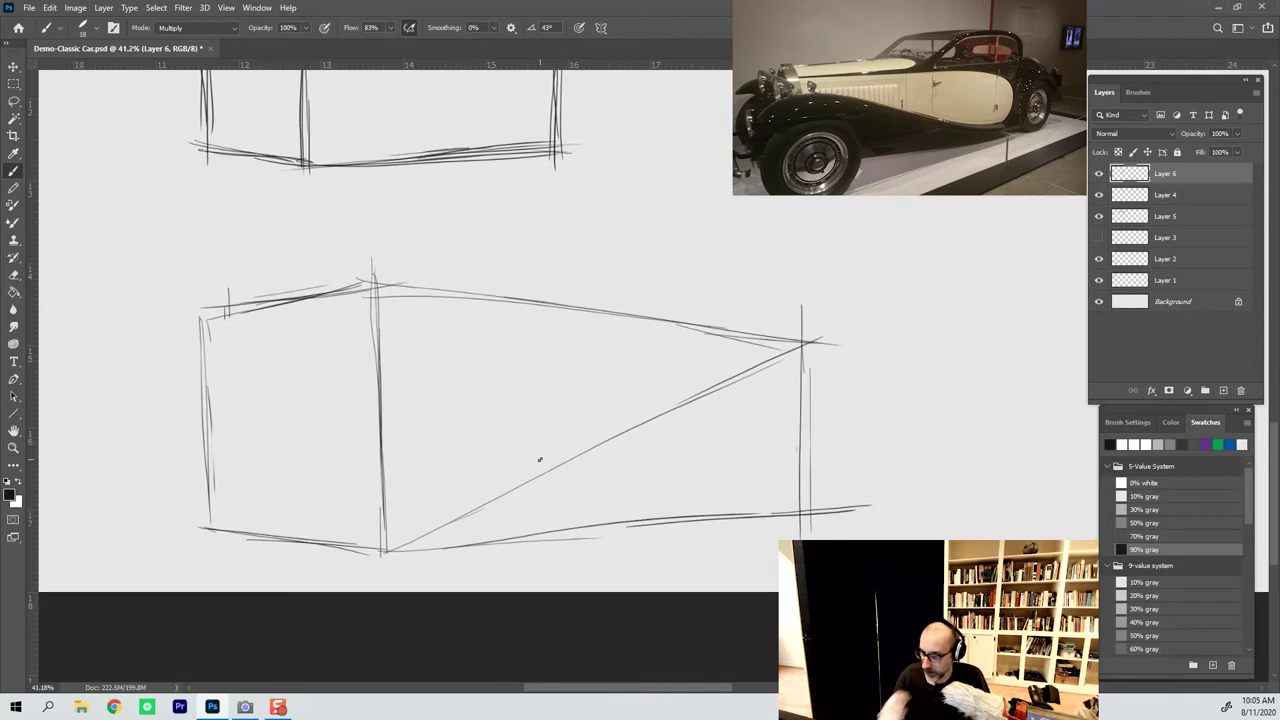
{"action": "left_click_drag", "start_coordinate": [362, 286], "coordinate": [840, 532]}
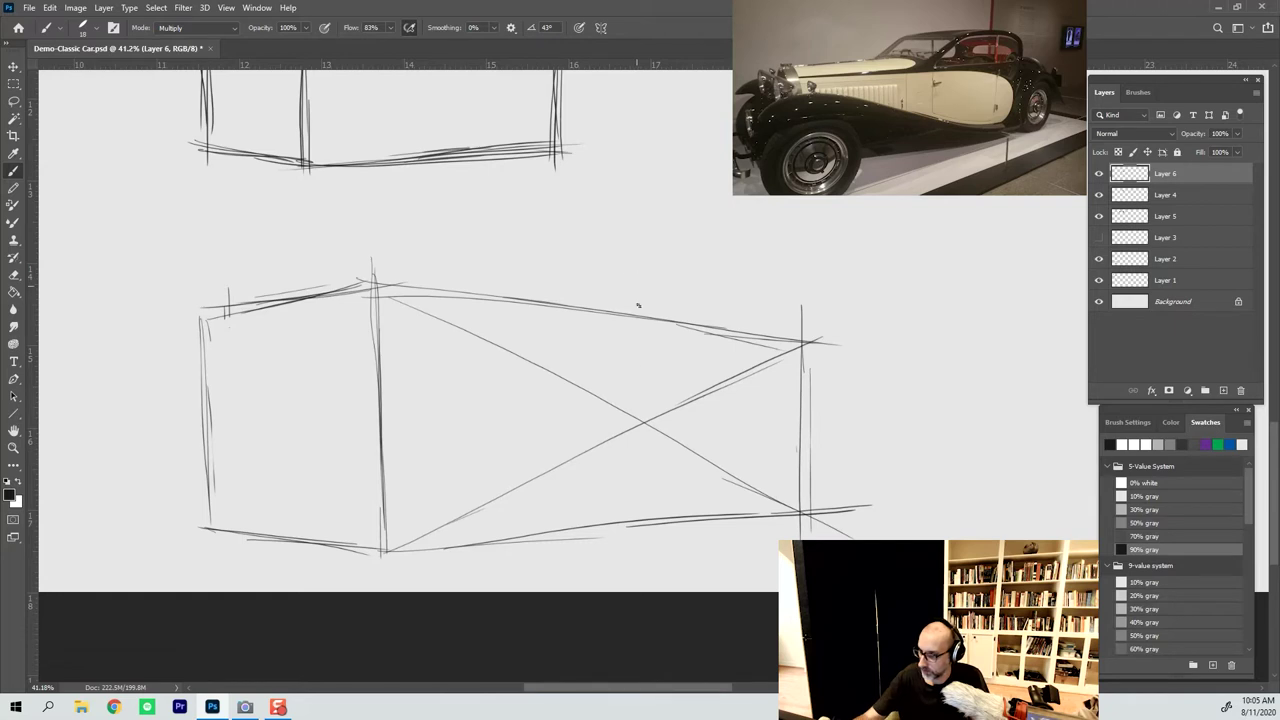
{"action": "left_click_drag", "start_coordinate": [635, 271], "coordinate": [648, 522]}
{"action": "left_click_drag", "start_coordinate": [642, 354], "coordinate": [652, 577]}
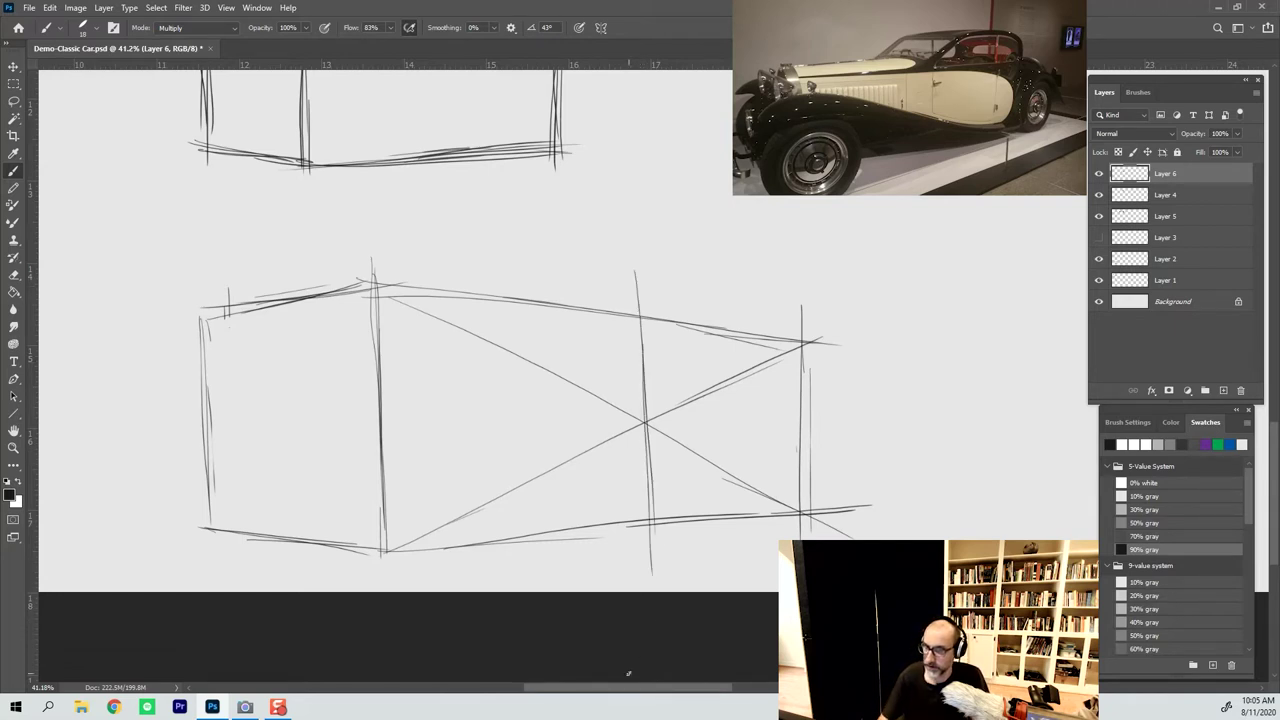
Write 1/3 beside the rear of the coloured side-view car sketch, next to its upper body section
{"action": "left_click_drag", "start_coordinate": [260, 260], "coordinate": [532, 314]}
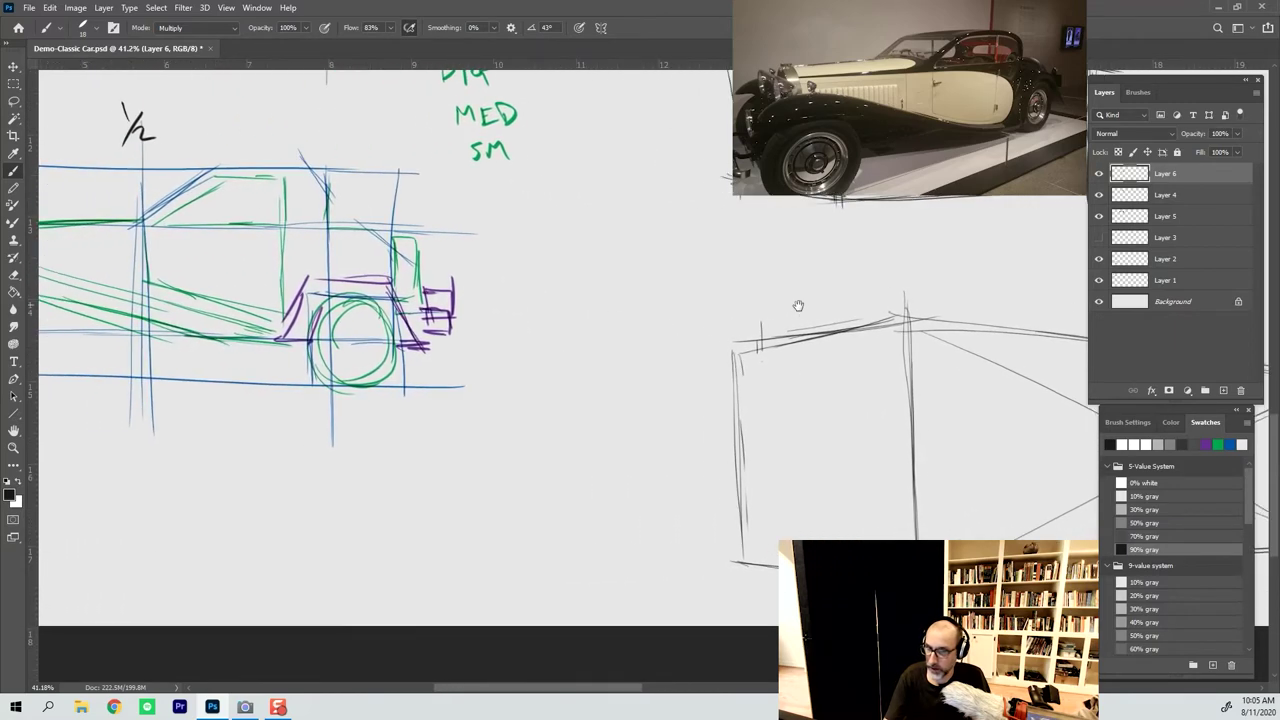
{"action": "left_click_drag", "start_coordinate": [624, 210], "coordinate": [626, 240]}
{"action": "mouse_move", "coordinate": [645, 224]}
{"action": "left_mouse_down"}
{"action": "mouse_move", "coordinate": [623, 257]}
{"action": "mouse_move", "coordinate": [667, 280]}
{"action": "mouse_move", "coordinate": [612, 294]}
{"action": "left_mouse_up"}
Draw and strengthen a receding line across the large box's long side, about one third of the way down its near corner
{"action": "left_click_drag", "start_coordinate": [791, 394], "coordinate": [369, 349]}
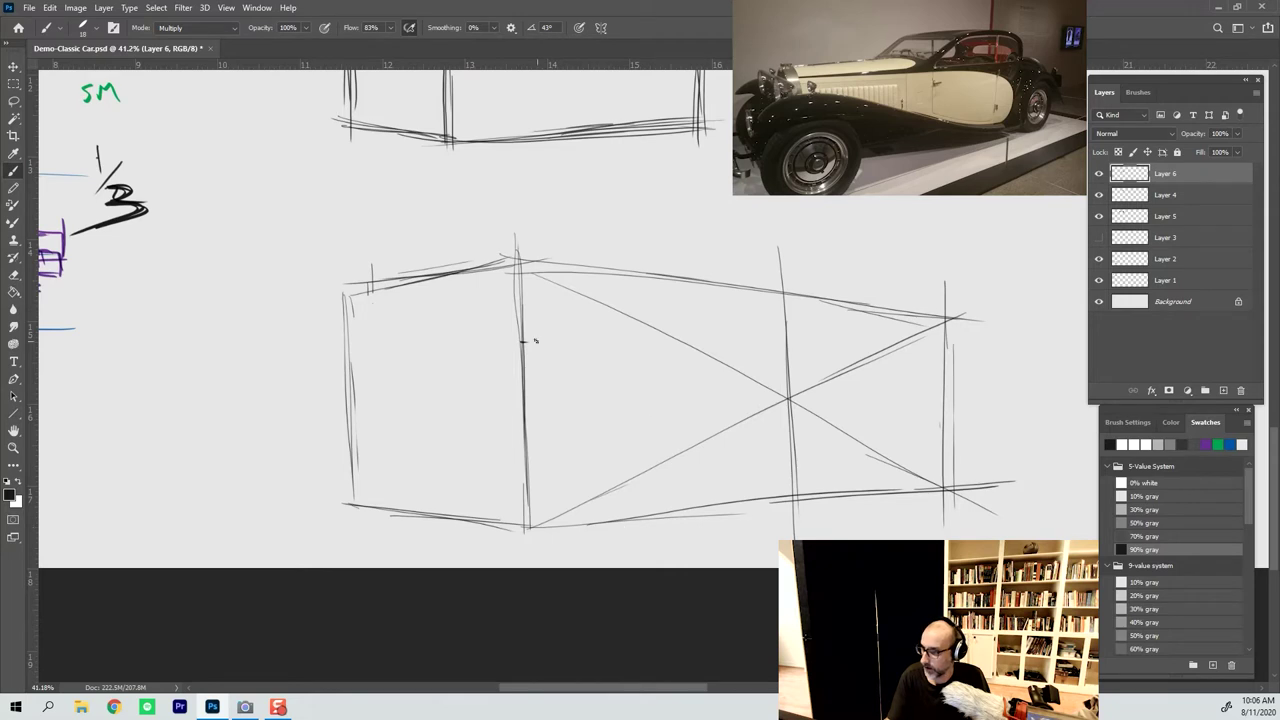
{"action": "left_click_drag", "start_coordinate": [505, 335], "coordinate": [926, 378]}
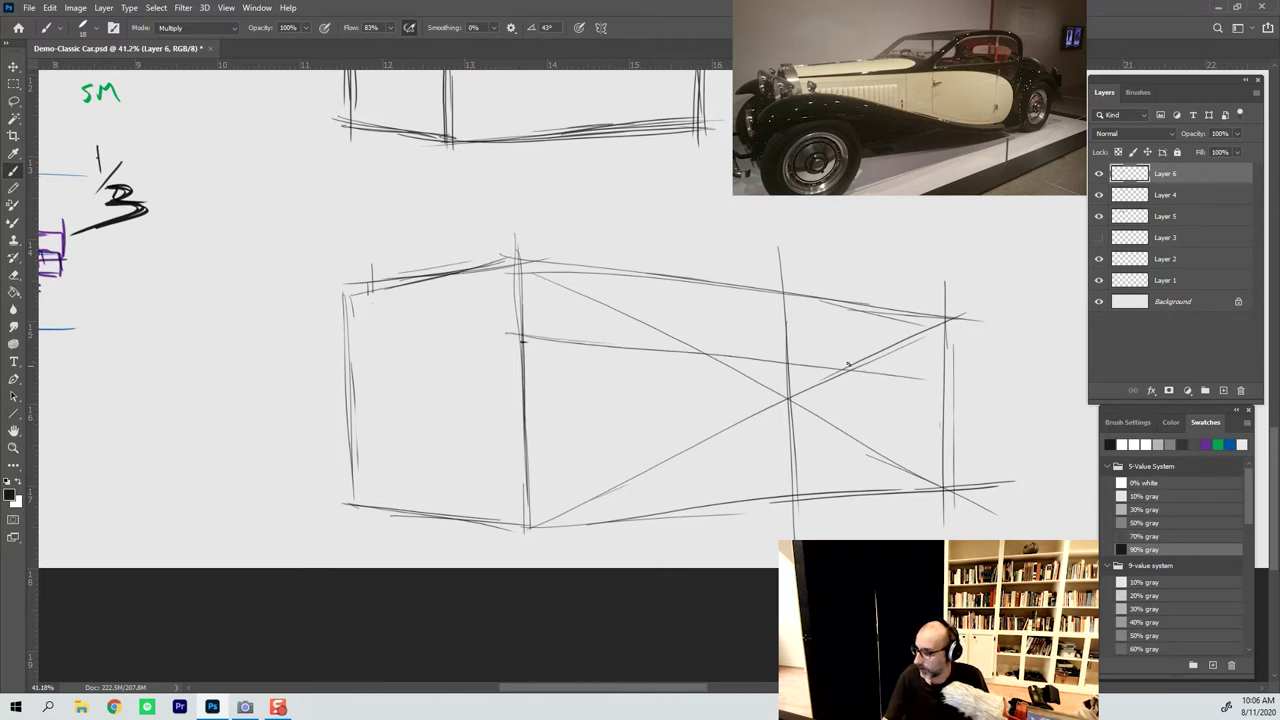
{"action": "left_click_drag", "start_coordinate": [712, 349], "coordinate": [994, 366]}
{"action": "left_click_drag", "start_coordinate": [788, 355], "coordinate": [577, 338]}
{"action": "left_click_drag", "start_coordinate": [670, 341], "coordinate": [960, 366]}
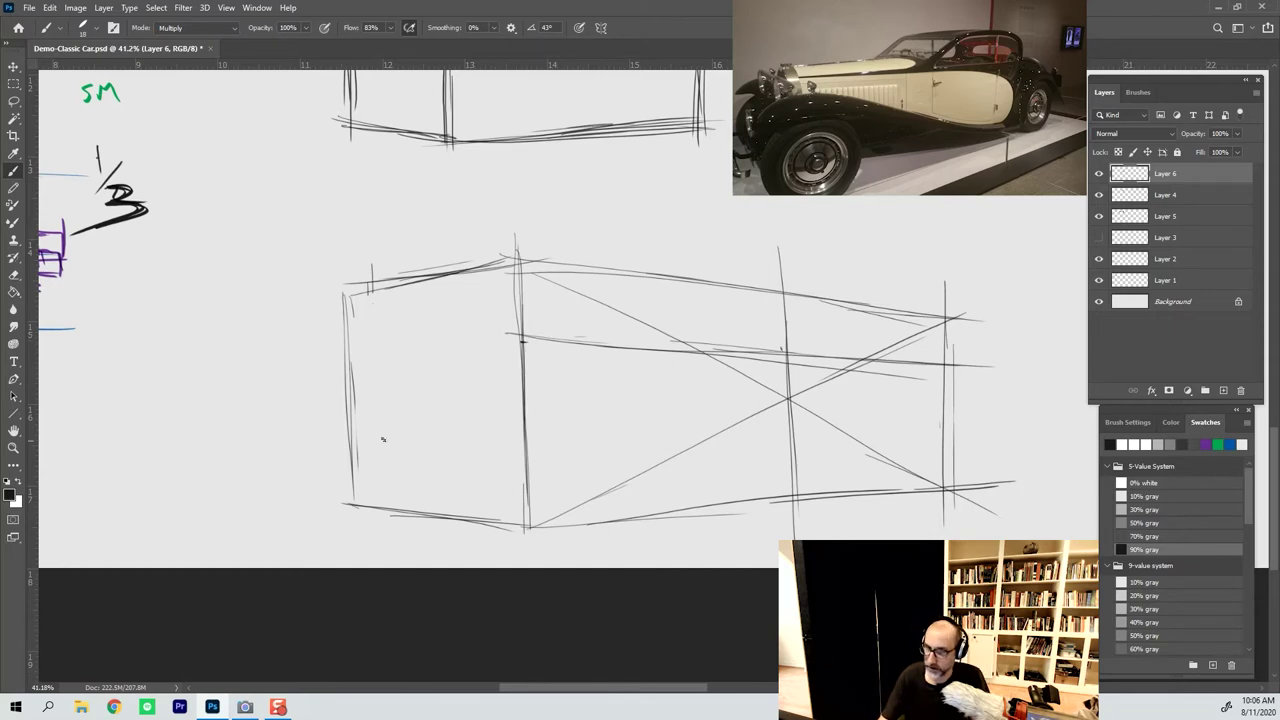
Draw a receding line across the lower part of the long side to match the side view's wheel-centre line
{"action": "mouse_move", "coordinate": [300, 383]}
{"action": "left_mouse_down"}
{"action": "mouse_move", "coordinate": [543, 394]}
{"action": "mouse_move", "coordinate": [597, 443]}
{"action": "mouse_move", "coordinate": [730, 452]}
{"action": "left_mouse_up"}
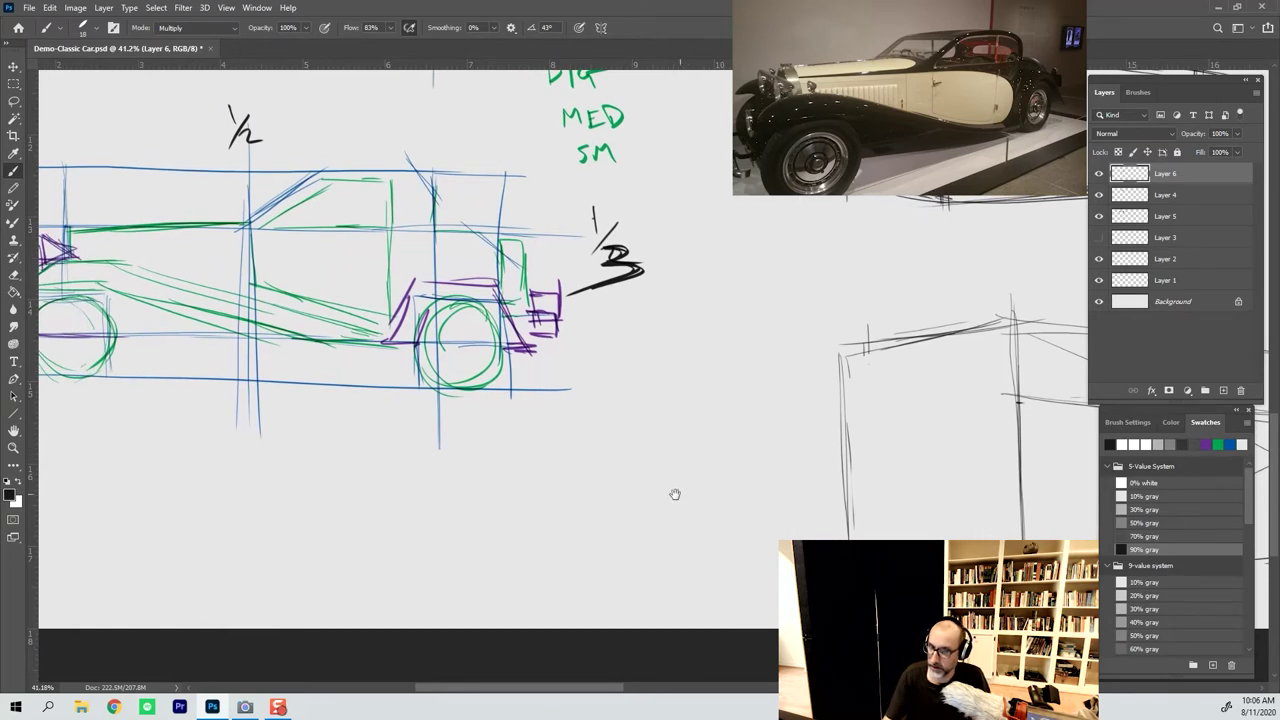
{"action": "mouse_move", "coordinate": [674, 494]}
{"action": "left_mouse_down"}
{"action": "mouse_move", "coordinate": [314, 400]}
{"action": "mouse_move", "coordinate": [529, 437]}
{"action": "mouse_move", "coordinate": [654, 480]}
{"action": "mouse_move", "coordinate": [203, 386]}
{"action": "left_mouse_up"}
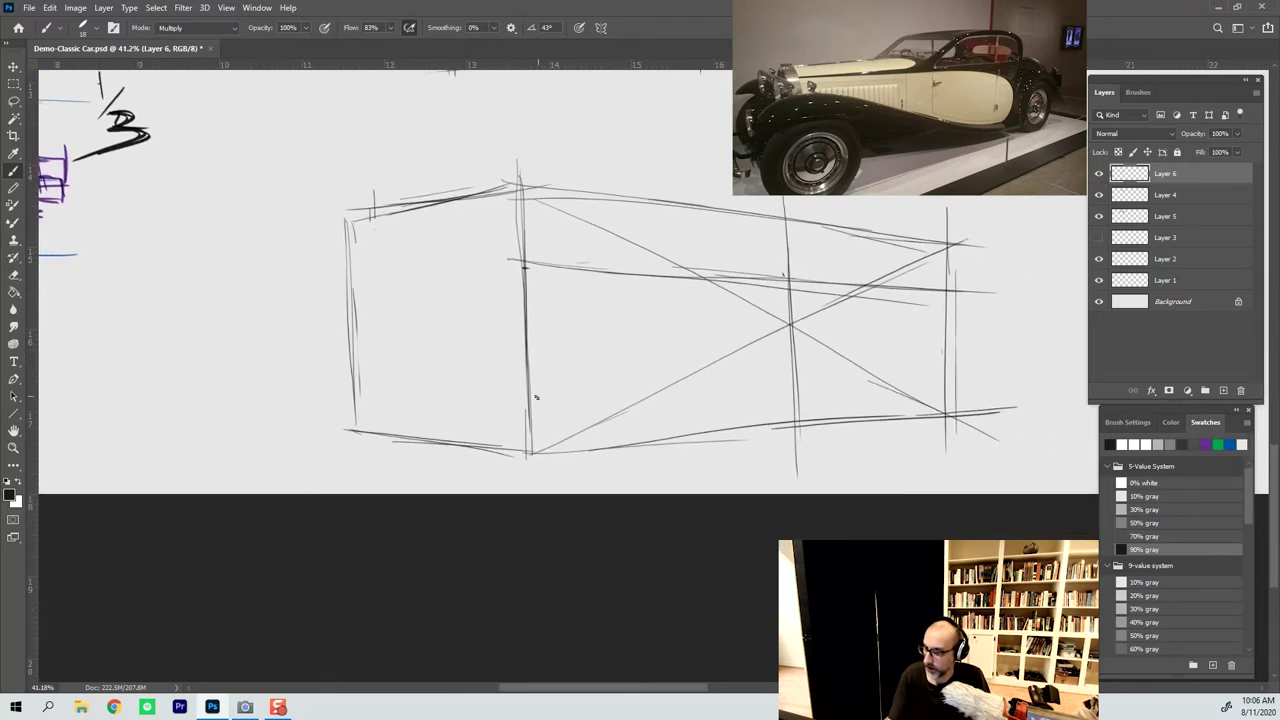
{"action": "mouse_move", "coordinate": [508, 407]}
{"action": "left_mouse_down"}
{"action": "mouse_move", "coordinate": [688, 407]}
{"action": "mouse_move", "coordinate": [613, 396]}
{"action": "mouse_move", "coordinate": [856, 385]}
{"action": "left_mouse_up"}
{"action": "mouse_move", "coordinate": [714, 397]}
{"action": "left_mouse_down"}
{"action": "mouse_move", "coordinate": [967, 379]}
{"action": "mouse_move", "coordinate": [778, 398]}
{"action": "left_mouse_up"}
{"action": "left_click_drag", "start_coordinate": [947, 375], "coordinate": [815, 381]}
{"action": "left_click_drag", "start_coordinate": [532, 397], "coordinate": [962, 377]}
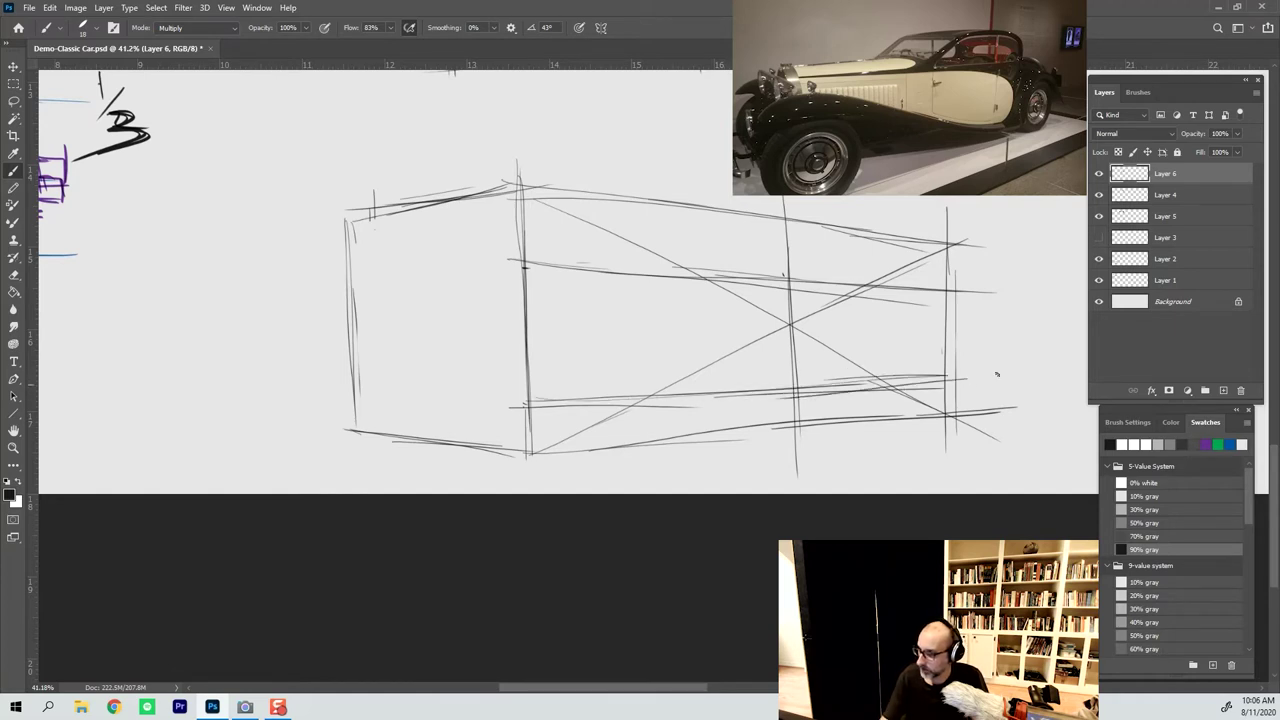
Write 20% / 1/4 beside the rear wheel of the side-view sketch, level with the wheel-centre line
{"action": "mouse_move", "coordinate": [229, 340]}
{"action": "left_mouse_down"}
{"action": "mouse_move", "coordinate": [600, 337]}
{"action": "mouse_move", "coordinate": [679, 423]}
{"action": "left_mouse_up"}
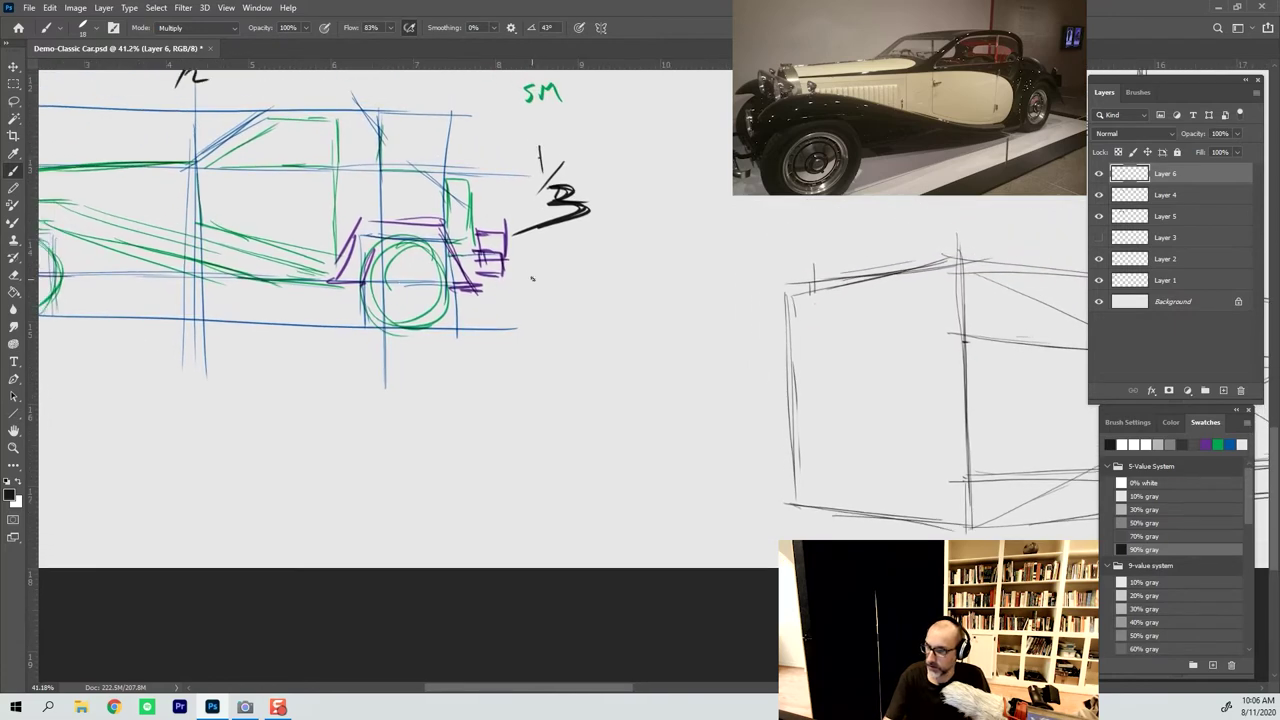
{"action": "mouse_move", "coordinate": [529, 280]}
{"action": "left_mouse_down"}
{"action": "mouse_move", "coordinate": [541, 292]}
{"action": "mouse_move", "coordinate": [549, 277]}
{"action": "left_mouse_up"}
{"action": "left_click_drag", "start_coordinate": [568, 279], "coordinate": [574, 294]}
{"action": "left_click_drag", "start_coordinate": [584, 287], "coordinate": [586, 291]}
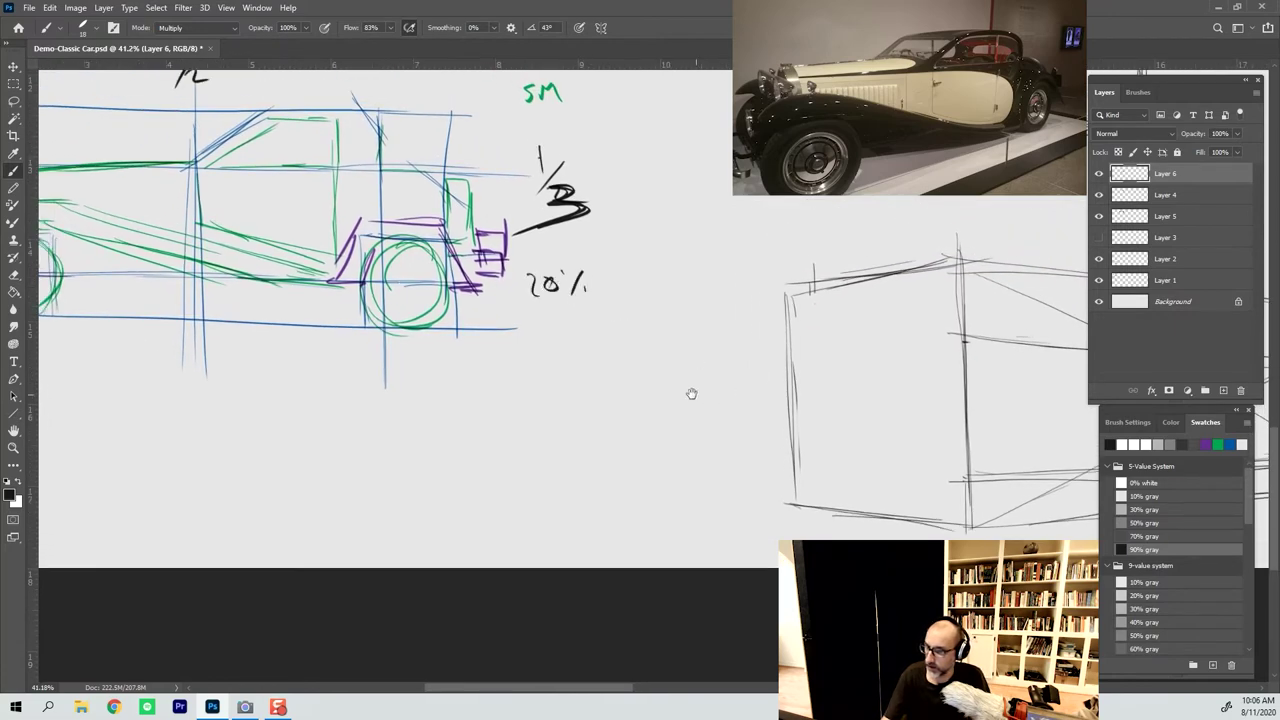
{"action": "left_click_drag", "start_coordinate": [691, 393], "coordinate": [531, 382]}
{"action": "left_click_drag", "start_coordinate": [452, 241], "coordinate": [422, 327]}
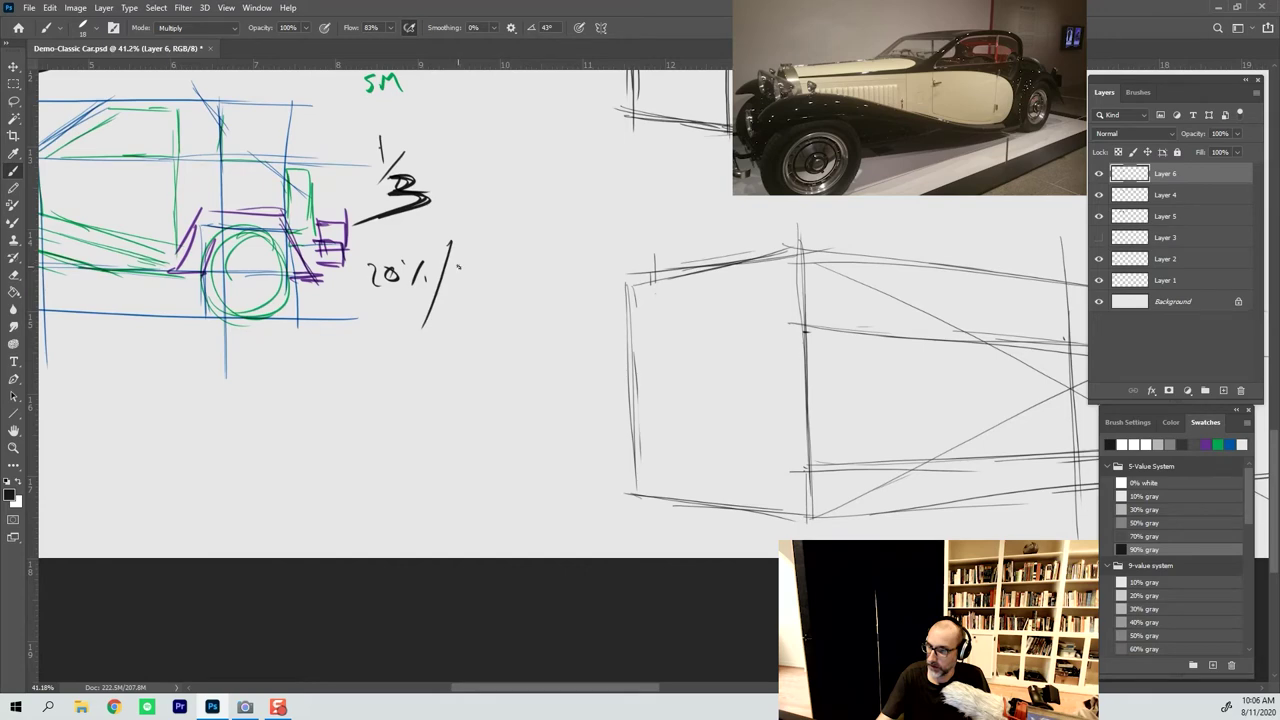
{"action": "left_click_drag", "start_coordinate": [458, 253], "coordinate": [460, 269]}
{"action": "left_click_drag", "start_coordinate": [466, 266], "coordinate": [478, 306]}
Carry the upper and lower horizontal division lines from the near corner across the large box's short end face
{"action": "left_click_drag", "start_coordinate": [686, 500], "coordinate": [321, 453]}
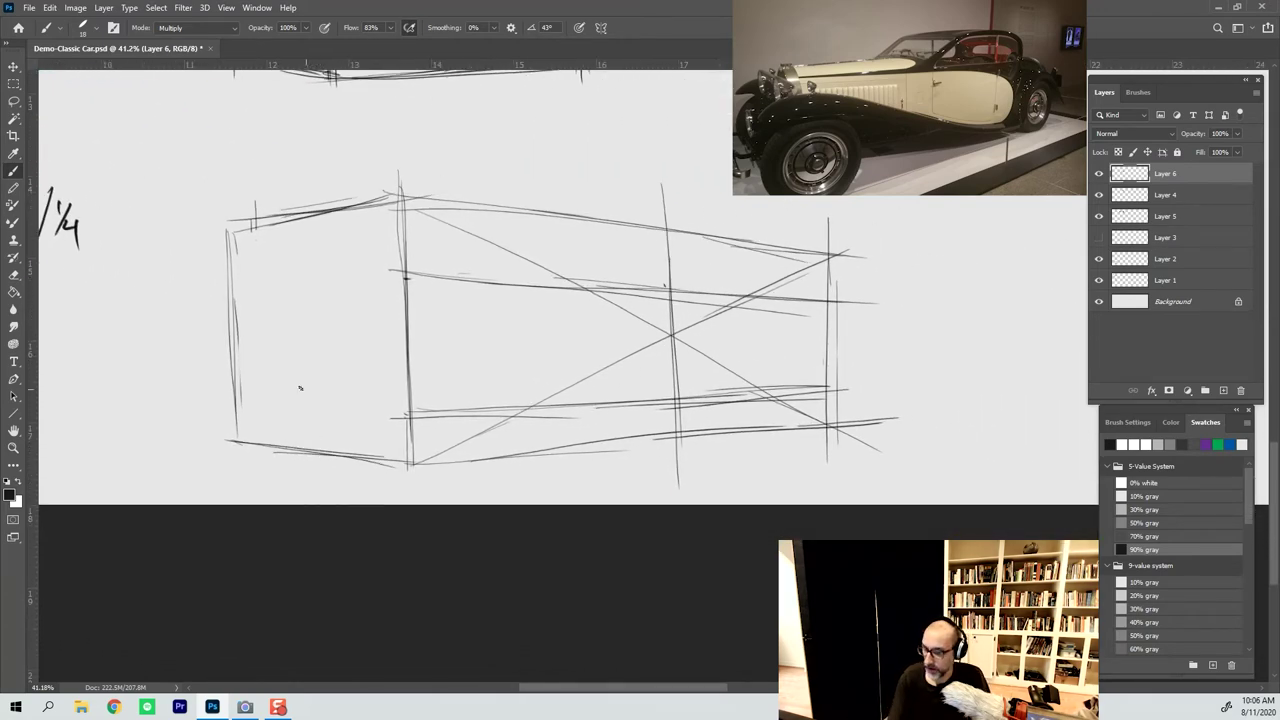
{"action": "left_click_drag", "start_coordinate": [302, 409], "coordinate": [374, 408]}
{"action": "left_click_drag", "start_coordinate": [212, 407], "coordinate": [420, 408]}
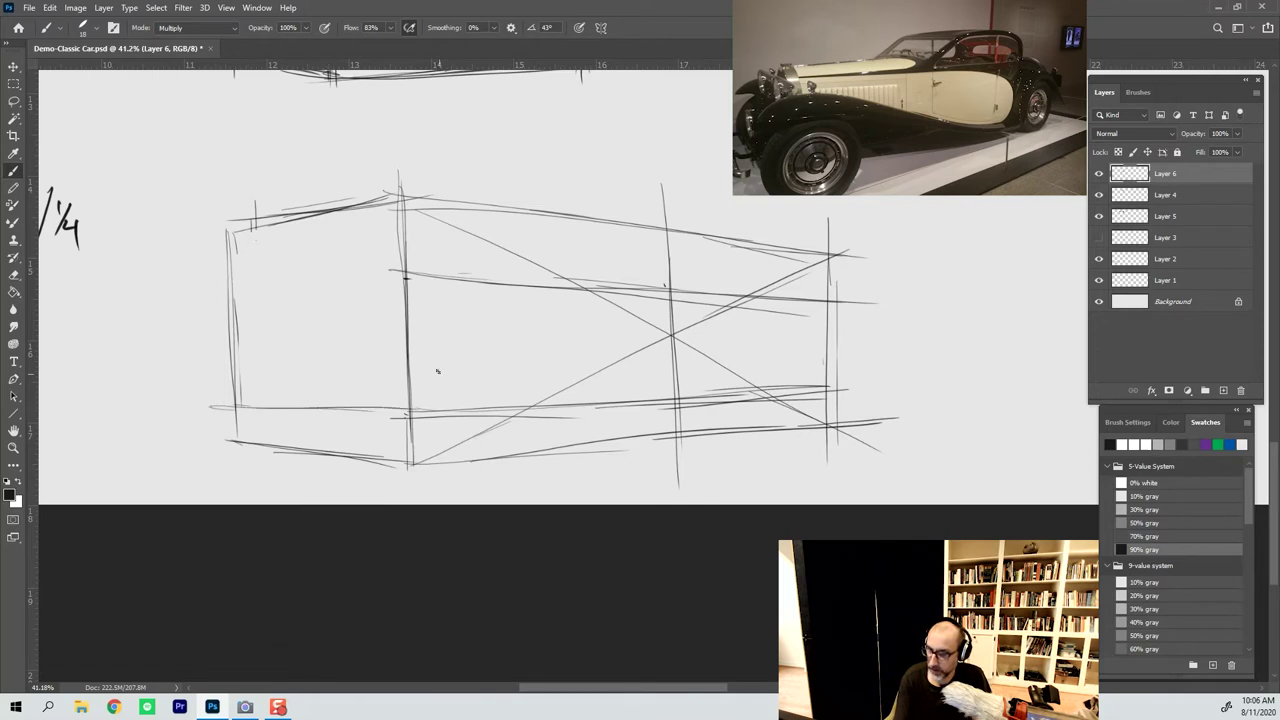
{"action": "mouse_move", "coordinate": [400, 274]}
{"action": "left_mouse_down"}
{"action": "mouse_move", "coordinate": [201, 306]}
{"action": "mouse_move", "coordinate": [436, 259]}
{"action": "mouse_move", "coordinate": [256, 270]}
{"action": "mouse_move", "coordinate": [398, 474]}
{"action": "mouse_move", "coordinate": [358, 420]}
{"action": "mouse_move", "coordinate": [398, 459]}
{"action": "left_mouse_up"}
Cross the short end face with corner-to-corner diagonals and draw a vertical centre line through their intersection
{"action": "left_click_drag", "start_coordinate": [348, 396], "coordinate": [258, 262]}
{"action": "left_click_drag", "start_coordinate": [414, 174], "coordinate": [388, 208]}
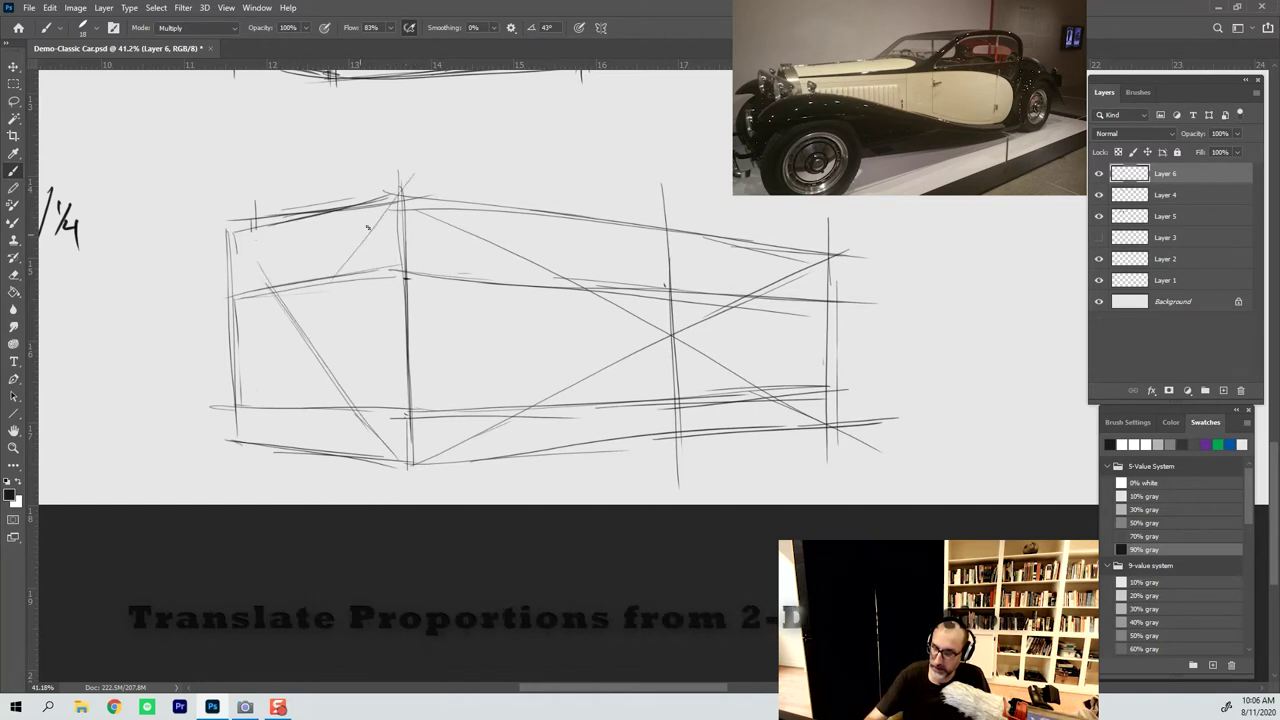
{"action": "left_click_drag", "start_coordinate": [236, 442], "coordinate": [398, 194]}
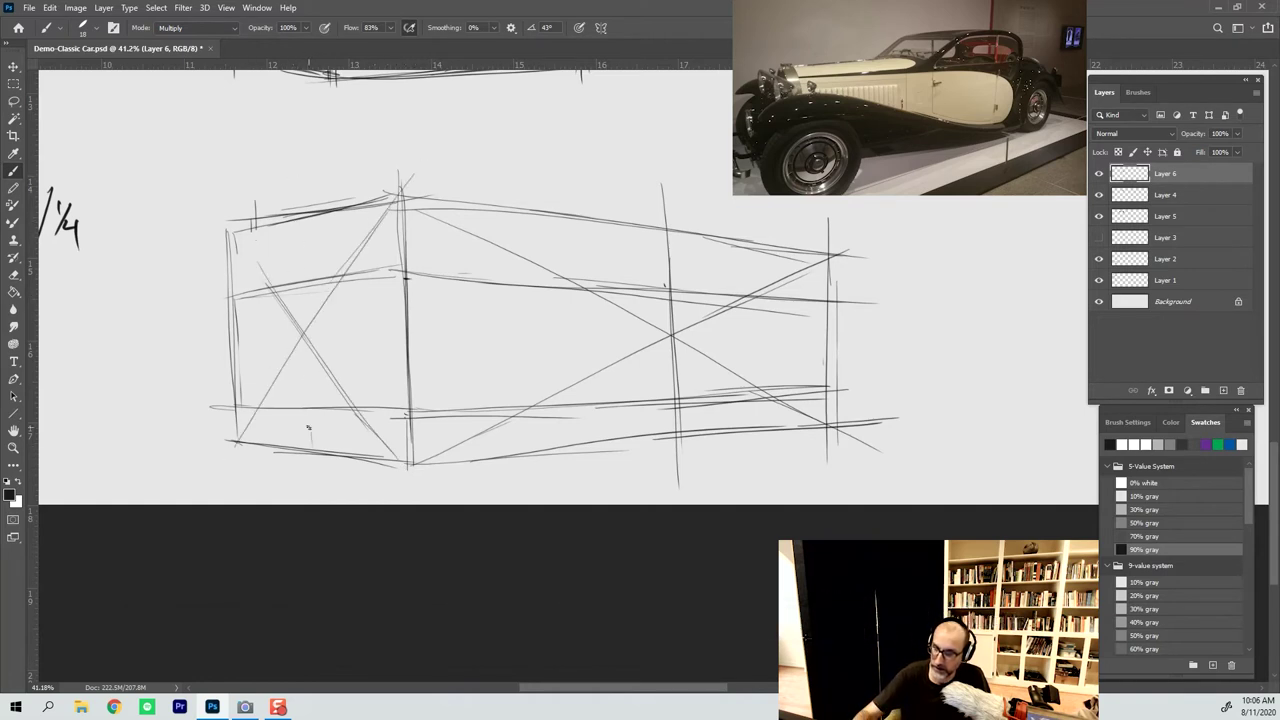
{"action": "mouse_move", "coordinate": [306, 408]}
{"action": "left_mouse_down"}
{"action": "mouse_move", "coordinate": [300, 282]}
{"action": "mouse_move", "coordinate": [300, 448]}
{"action": "left_mouse_up"}
{"action": "left_click_drag", "start_coordinate": [296, 368], "coordinate": [291, 186]}
{"action": "left_click_drag", "start_coordinate": [301, 242], "coordinate": [311, 716]}
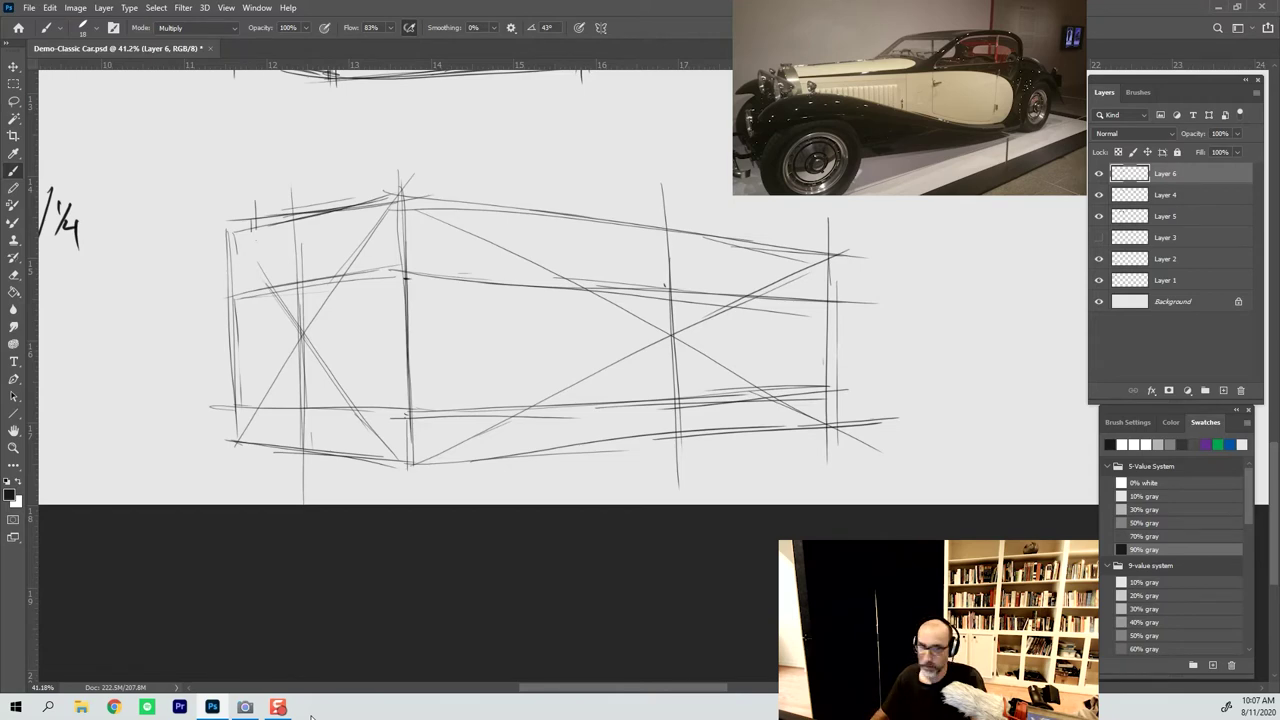
Add short tick marks above the cab's rear in the side view and draw a vertical division just inside the long side's far edge
{"action": "mouse_move", "coordinate": [418, 345]}
{"action": "left_mouse_down"}
{"action": "mouse_move", "coordinate": [683, 346]}
{"action": "mouse_move", "coordinate": [900, 380]}
{"action": "mouse_move", "coordinate": [1070, 476]}
{"action": "left_mouse_up"}
{"action": "left_click_drag", "start_coordinate": [494, 460], "coordinate": [562, 500]}
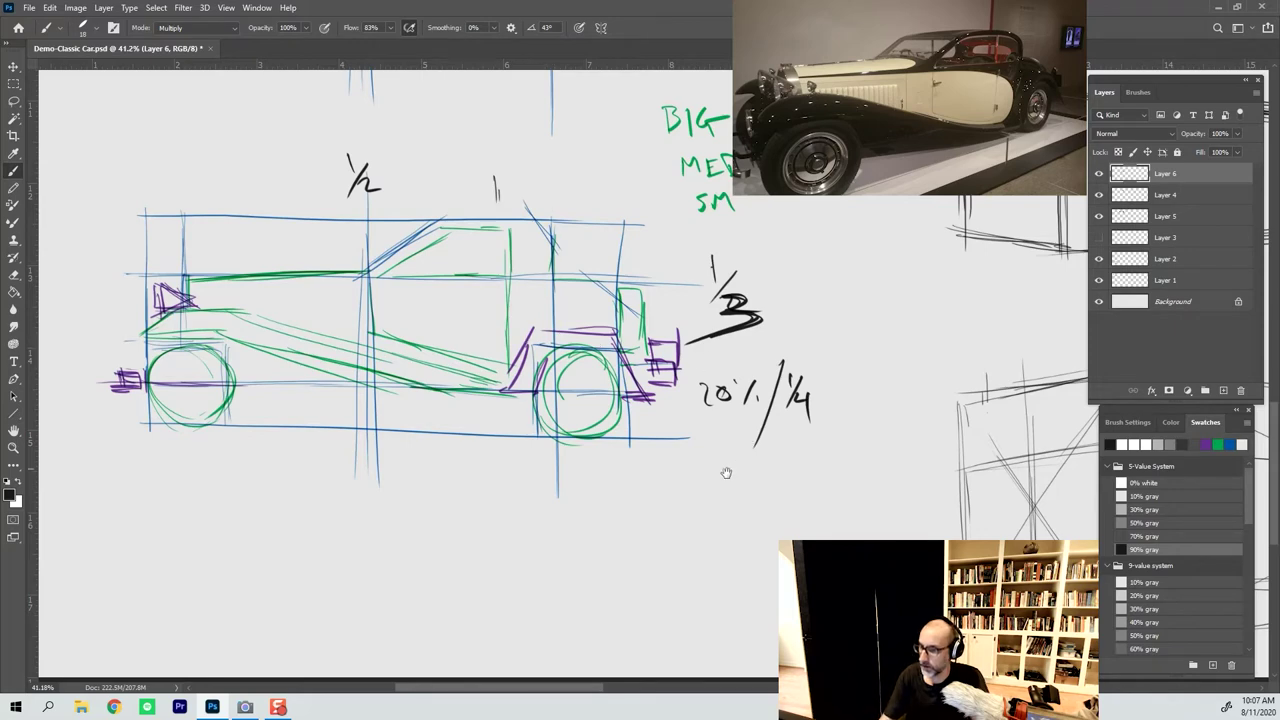
{"action": "left_click_drag", "start_coordinate": [726, 473], "coordinate": [137, 443]}
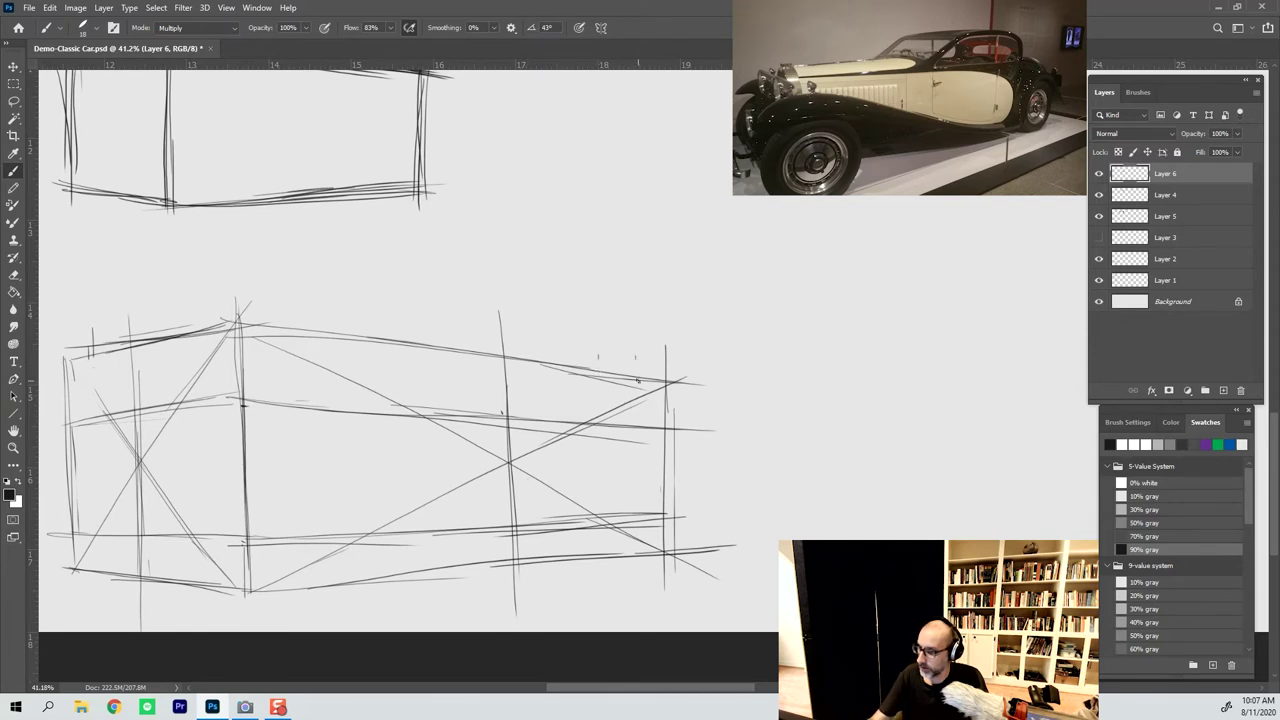
{"action": "mouse_move", "coordinate": [641, 381]}
{"action": "left_mouse_down"}
{"action": "mouse_move", "coordinate": [627, 546]}
{"action": "mouse_move", "coordinate": [632, 467]}
{"action": "left_mouse_up"}
{"action": "left_click_drag", "start_coordinate": [642, 467], "coordinate": [640, 561]}
{"action": "mouse_move", "coordinate": [631, 367]}
{"action": "left_mouse_down"}
{"action": "mouse_move", "coordinate": [630, 568]}
{"action": "mouse_move", "coordinate": [631, 522]}
{"action": "left_mouse_up"}
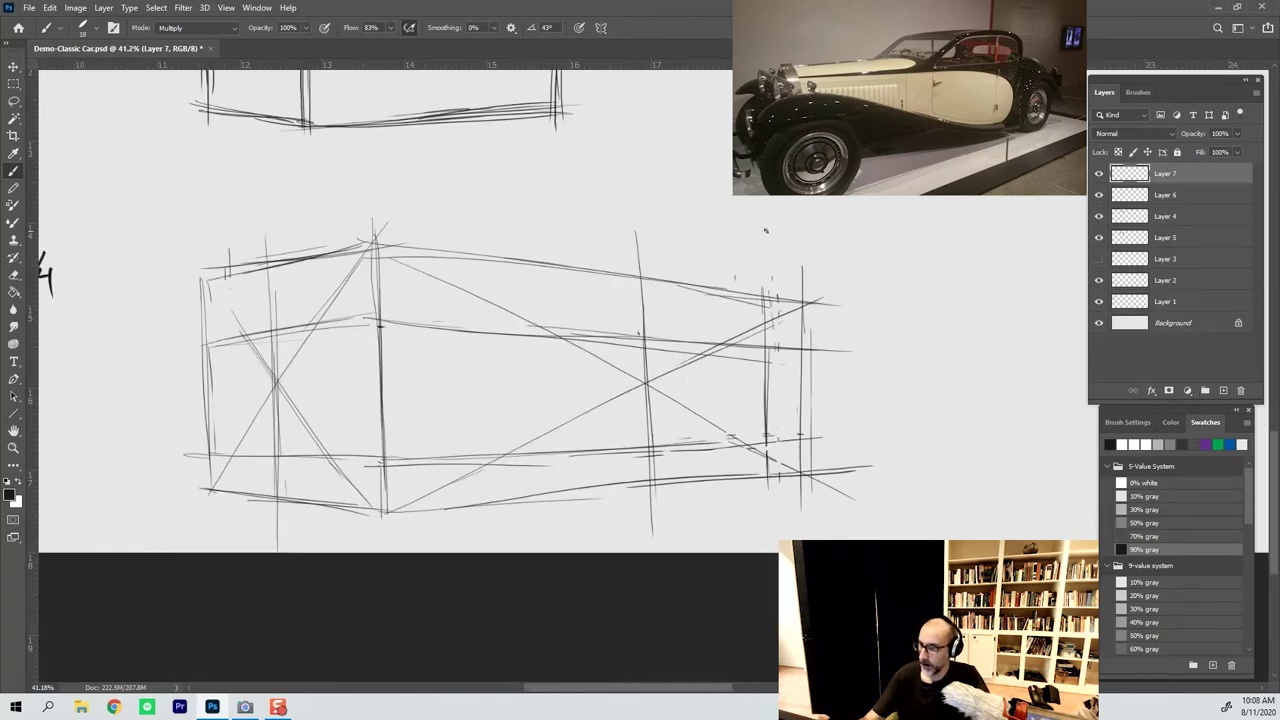
Draw a small square with outward-bulging sides in the empty area beside the upper perspective box
{"action": "mouse_move", "coordinate": [765, 231]}
{"action": "left_mouse_down"}
{"action": "mouse_move", "coordinate": [729, 266]}
{"action": "mouse_move", "coordinate": [677, 363]}
{"action": "left_mouse_up"}
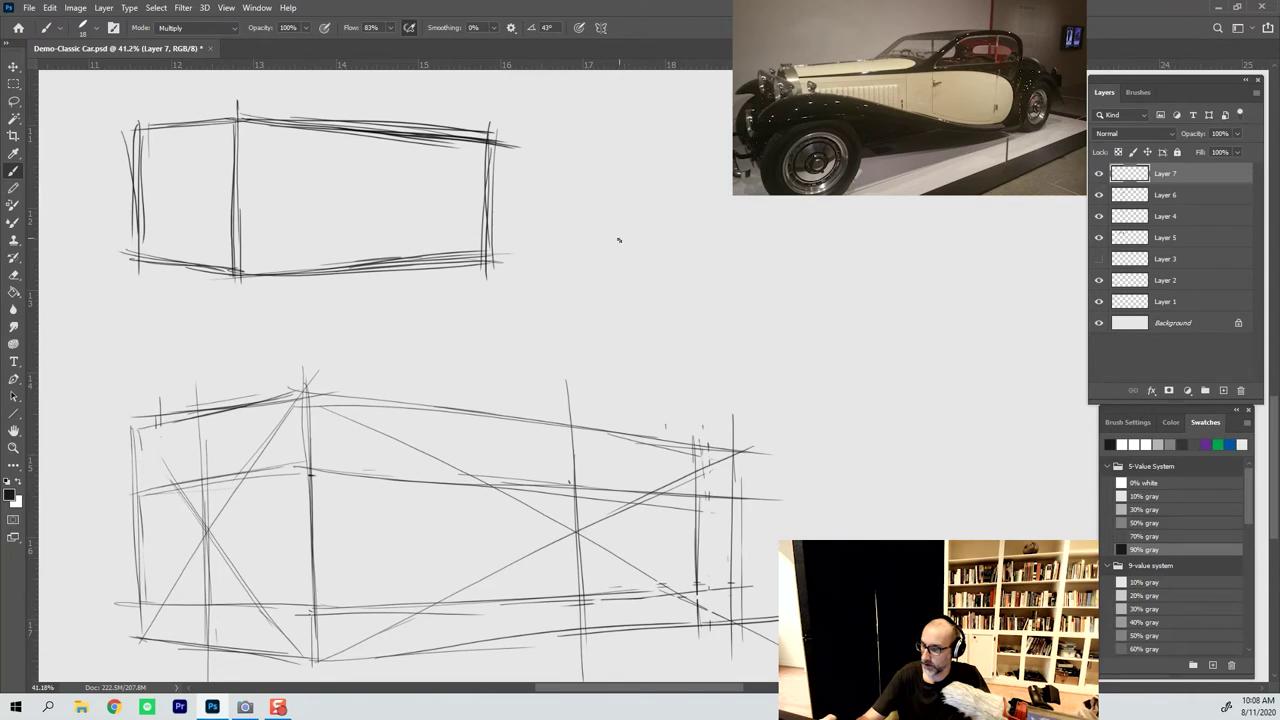
{"action": "left_click_drag", "start_coordinate": [631, 192], "coordinate": [628, 250]}
{"action": "left_click_drag", "start_coordinate": [647, 160], "coordinate": [648, 302]}
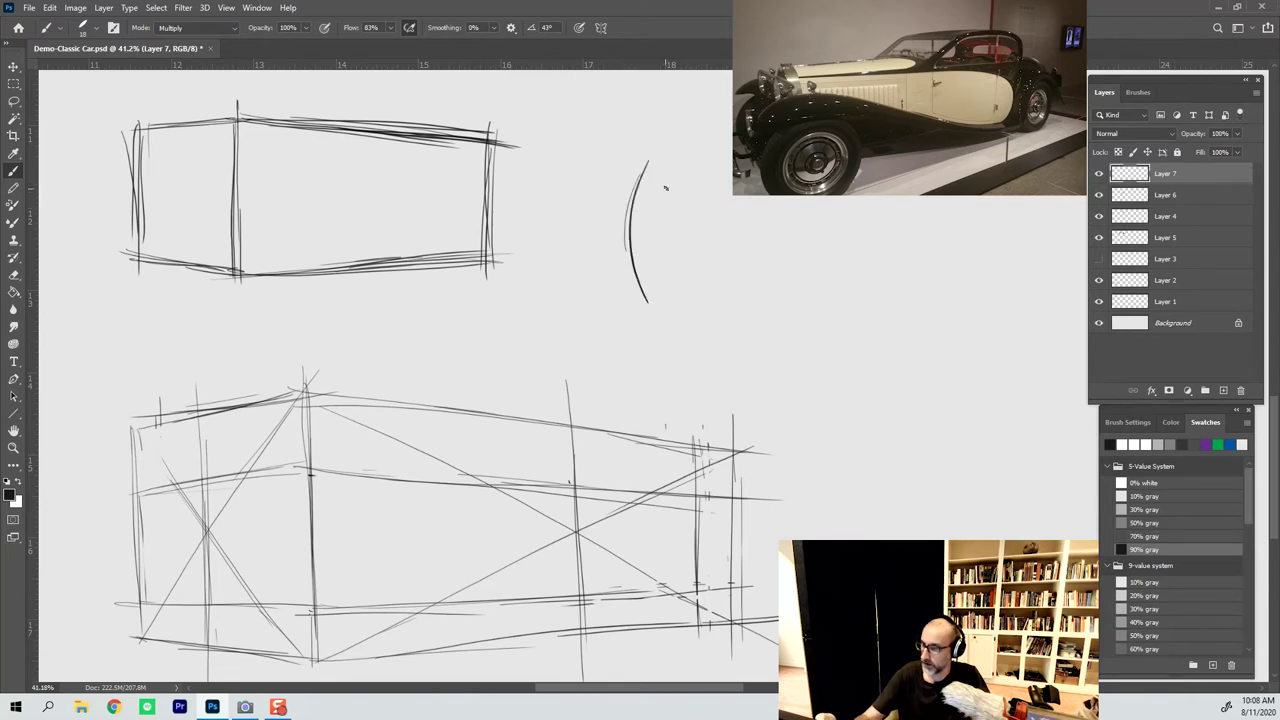
{"action": "left_click_drag", "start_coordinate": [632, 169], "coordinate": [734, 160]}
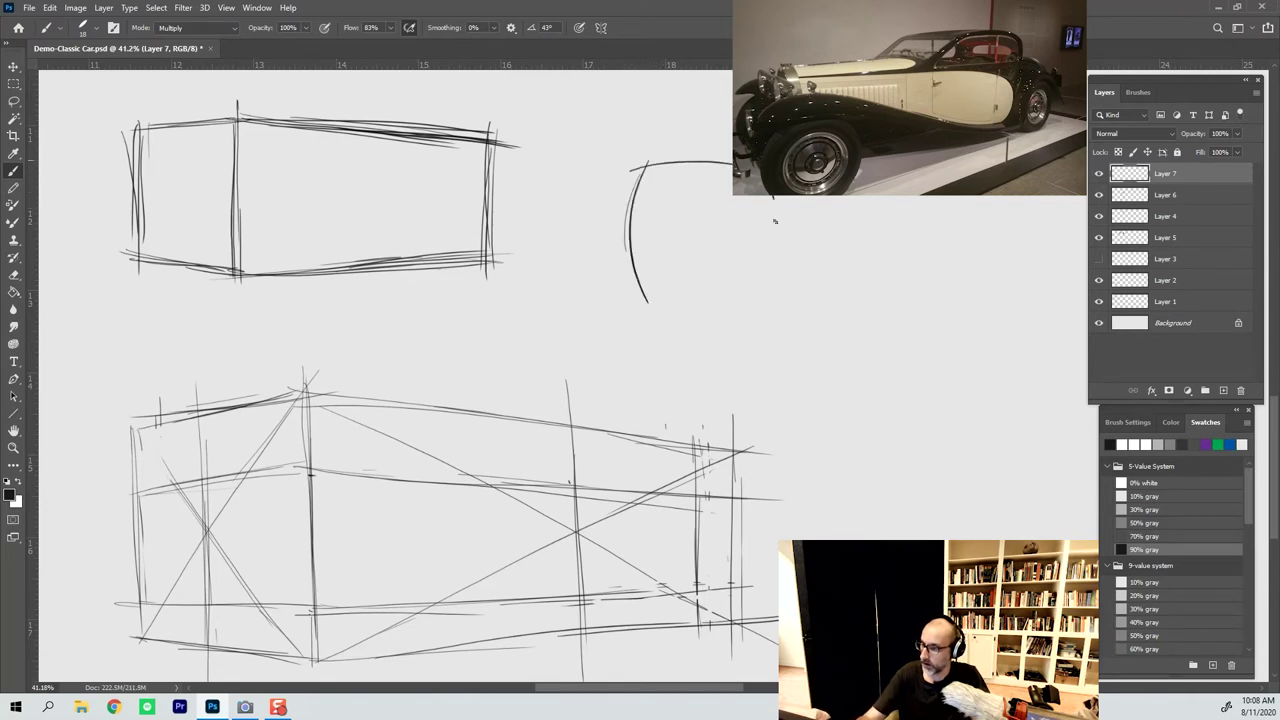
{"action": "left_click_drag", "start_coordinate": [773, 198], "coordinate": [768, 290]}
{"action": "mouse_move", "coordinate": [618, 270]}
{"action": "left_mouse_down"}
{"action": "mouse_move", "coordinate": [779, 283]}
{"action": "mouse_move", "coordinate": [658, 302]}
{"action": "left_mouse_up"}
{"action": "mouse_move", "coordinate": [778, 194]}
{"action": "left_mouse_down"}
{"action": "mouse_move", "coordinate": [766, 289]}
{"action": "mouse_move", "coordinate": [549, 320]}
{"action": "left_mouse_up"}
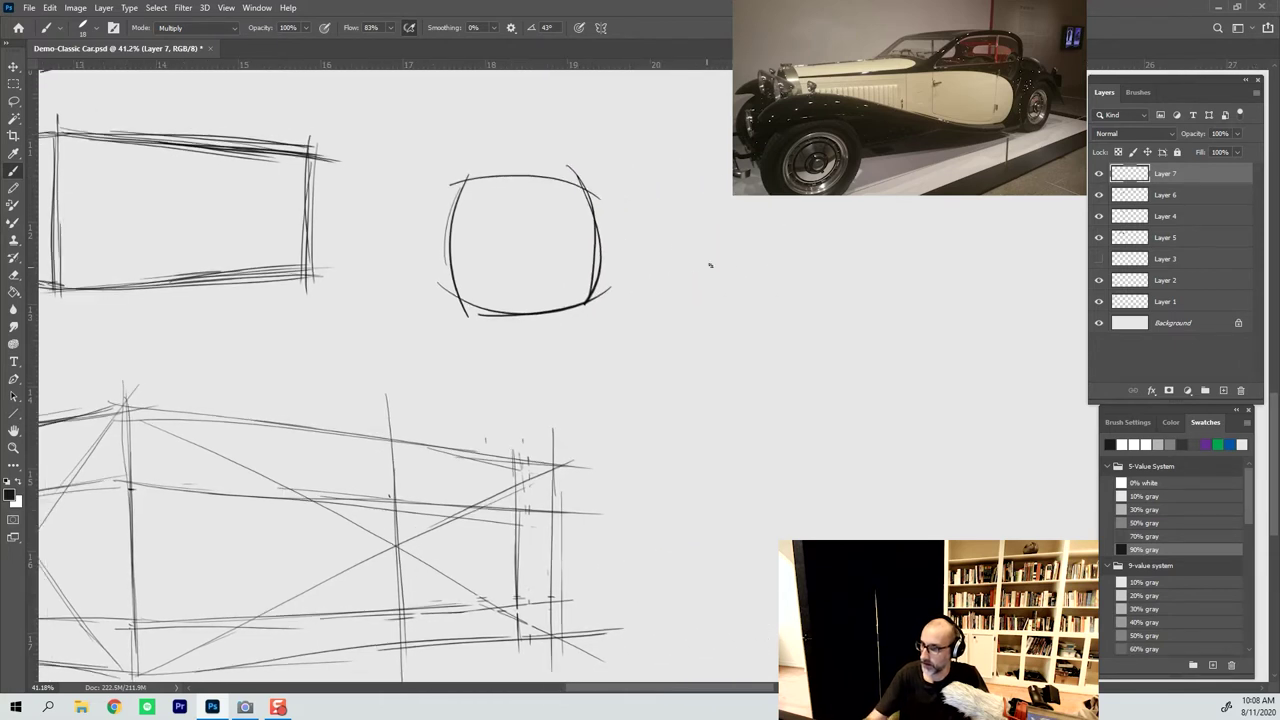
Draw a two-faced perspective box with outward-bulging edges beside the bulging square
{"action": "left_click_drag", "start_coordinate": [741, 196], "coordinate": [746, 356]}
{"action": "left_click_drag", "start_coordinate": [735, 286], "coordinate": [760, 366]}
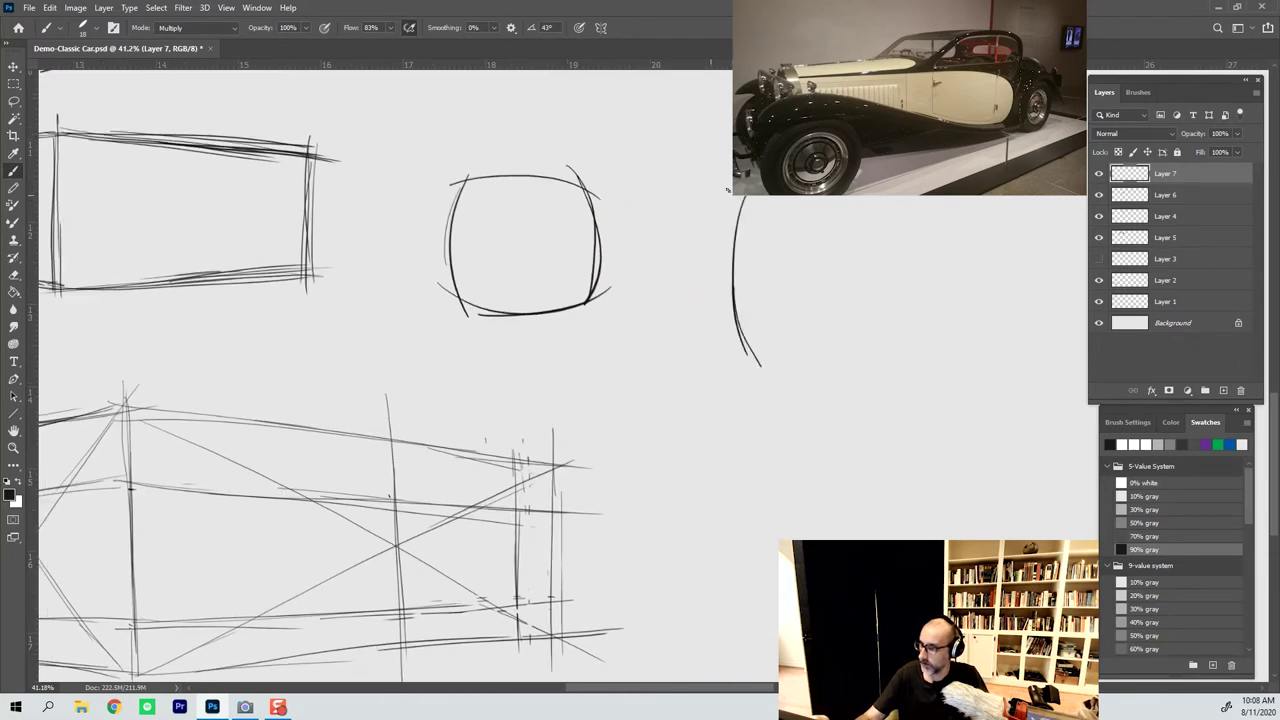
{"action": "left_click_drag", "start_coordinate": [708, 190], "coordinate": [898, 242]}
{"action": "left_click_drag", "start_coordinate": [740, 352], "coordinate": [888, 330]}
{"action": "left_click_drag", "start_coordinate": [892, 222], "coordinate": [872, 348]}
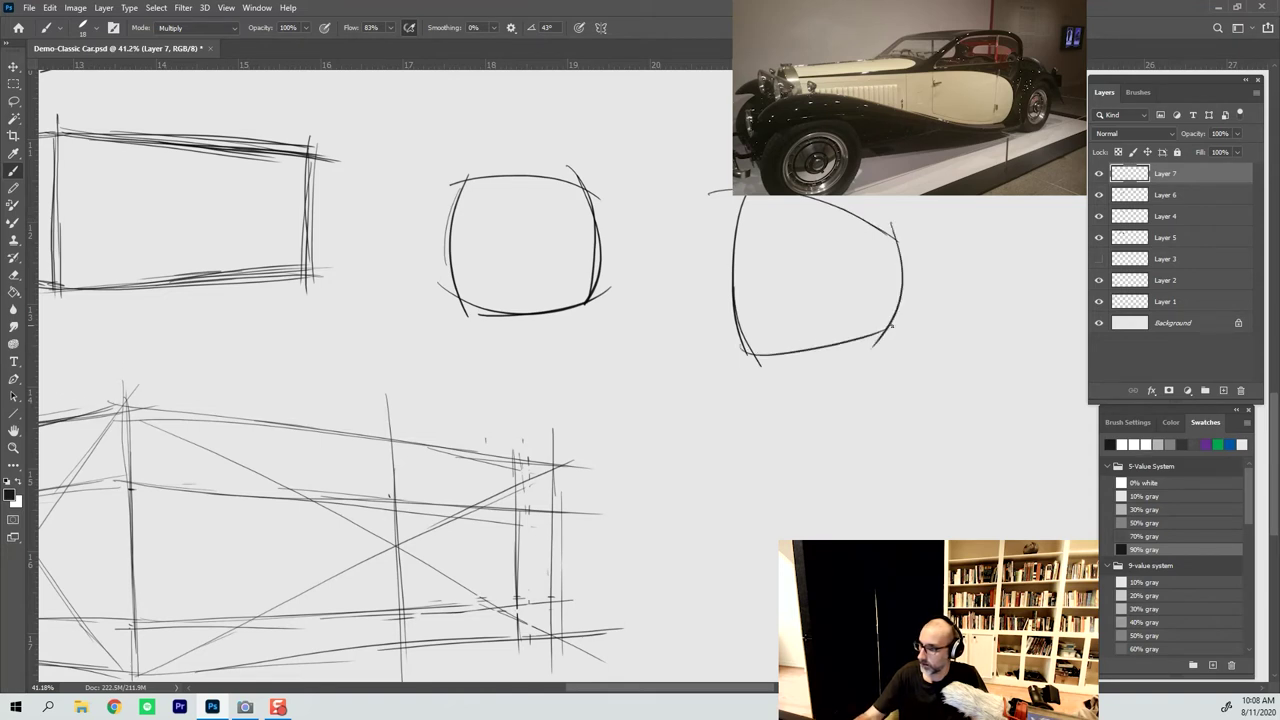
{"action": "left_click_drag", "start_coordinate": [742, 195], "coordinate": [662, 272]}
{"action": "mouse_move", "coordinate": [677, 208]}
{"action": "left_mouse_down"}
{"action": "mouse_move", "coordinate": [705, 350]}
{"action": "mouse_move", "coordinate": [758, 348]}
{"action": "left_mouse_up"}
{"action": "left_click_drag", "start_coordinate": [674, 321], "coordinate": [726, 340]}
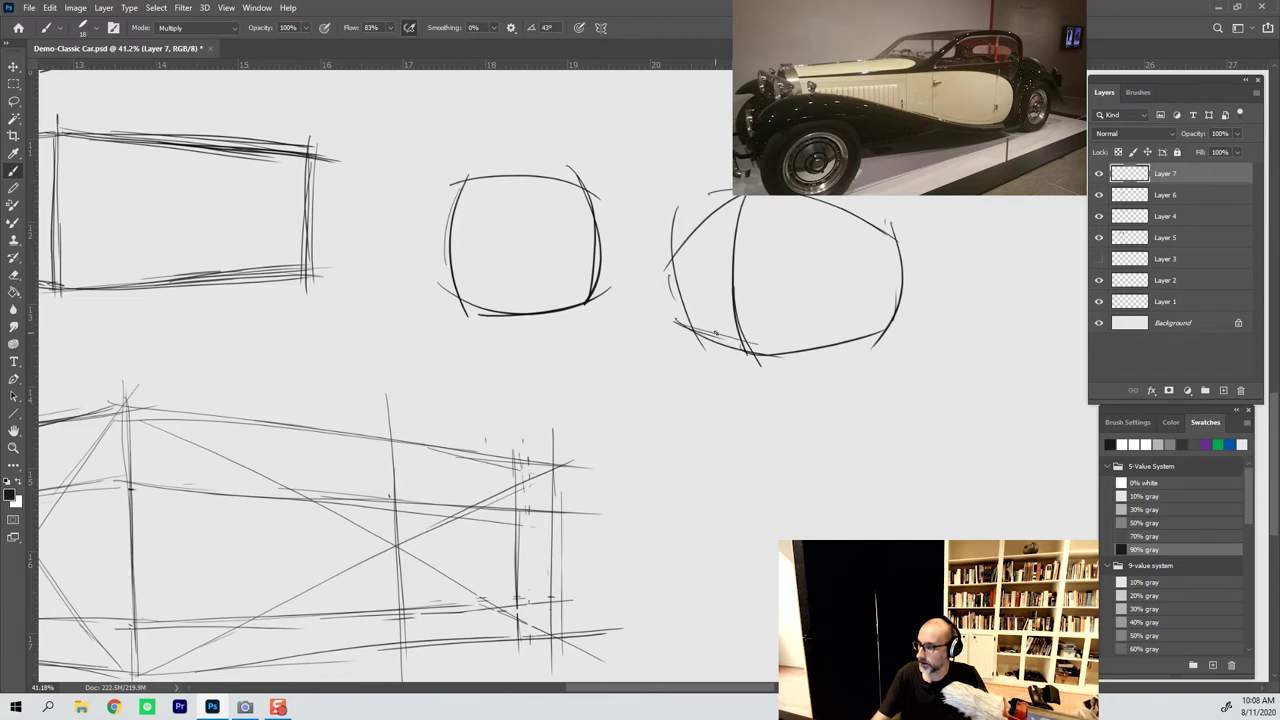
Overlay straight edges on the bulging box along its bottom, far vertical side and receding top
{"action": "mouse_move", "coordinate": [630, 316]}
{"action": "left_mouse_down"}
{"action": "mouse_move", "coordinate": [790, 362]}
{"action": "mouse_move", "coordinate": [924, 320]}
{"action": "left_mouse_up"}
{"action": "left_click_drag", "start_coordinate": [792, 358], "coordinate": [926, 328]}
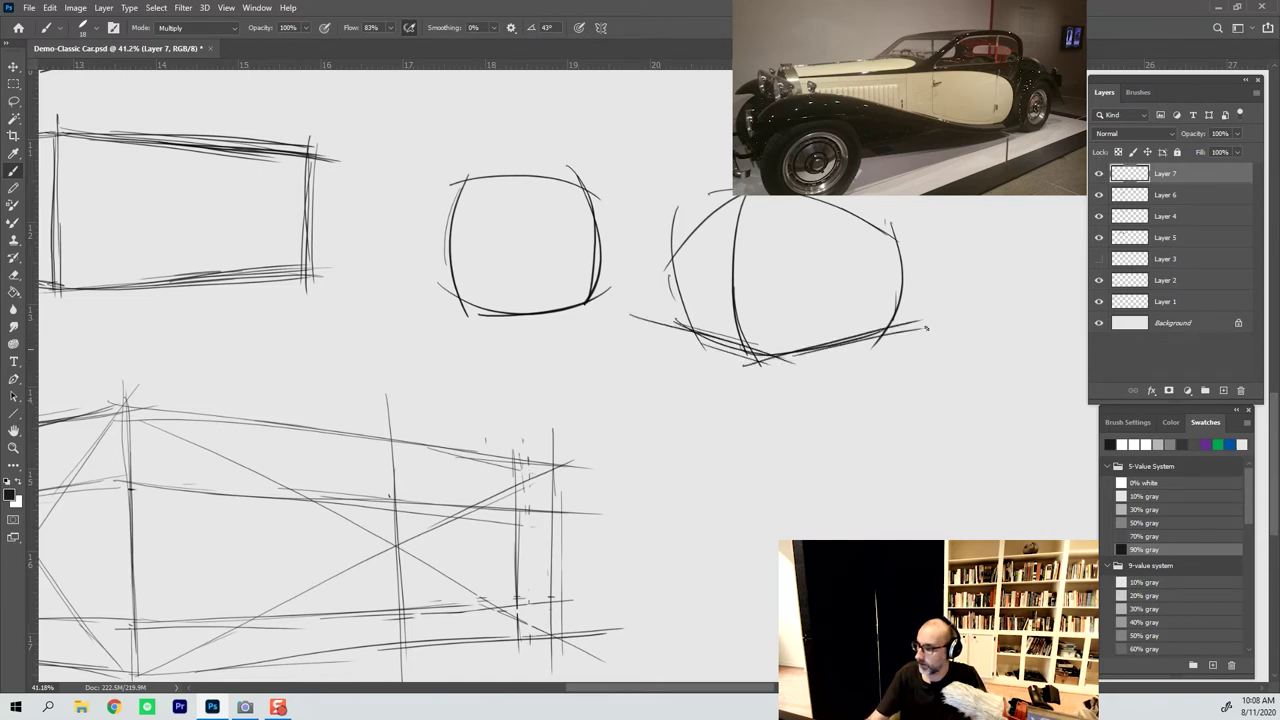
{"action": "left_click_drag", "start_coordinate": [899, 213], "coordinate": [910, 360]}
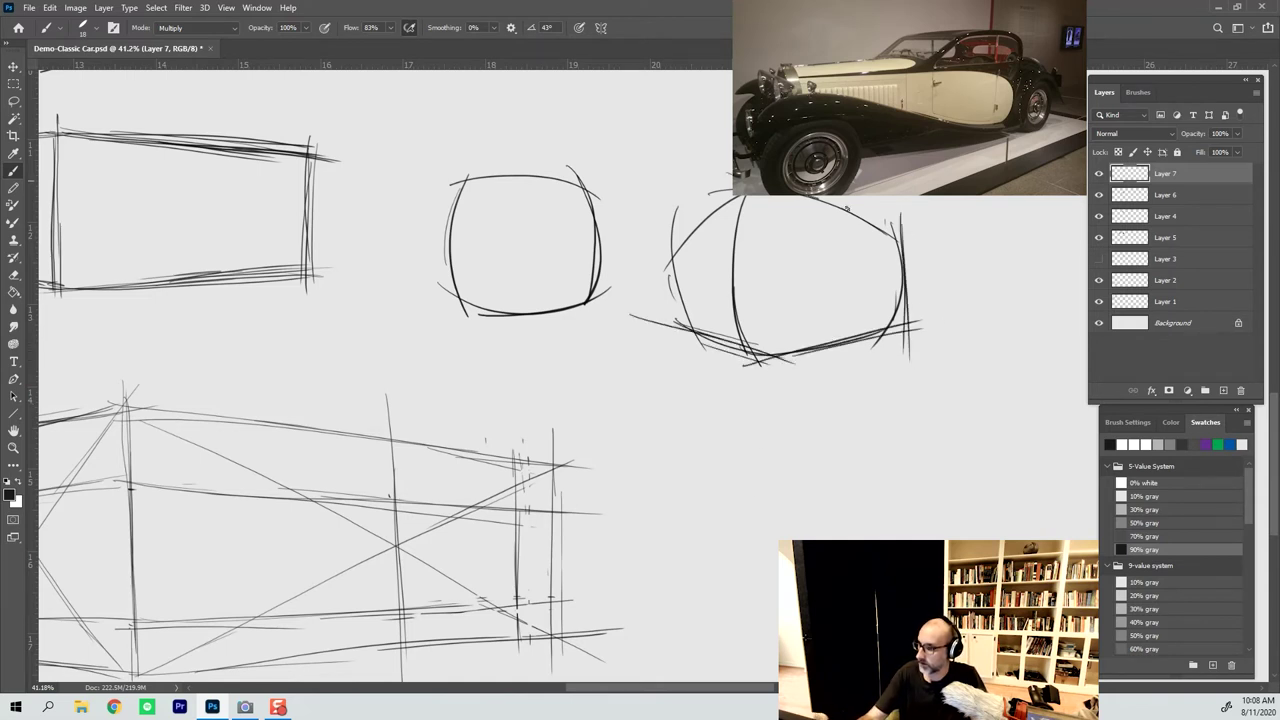
{"action": "mouse_move", "coordinate": [820, 200]}
{"action": "left_mouse_down"}
{"action": "mouse_move", "coordinate": [914, 230]}
{"action": "mouse_move", "coordinate": [896, 228]}
{"action": "left_mouse_up"}
{"action": "left_click_drag", "start_coordinate": [734, 195], "coordinate": [622, 300]}
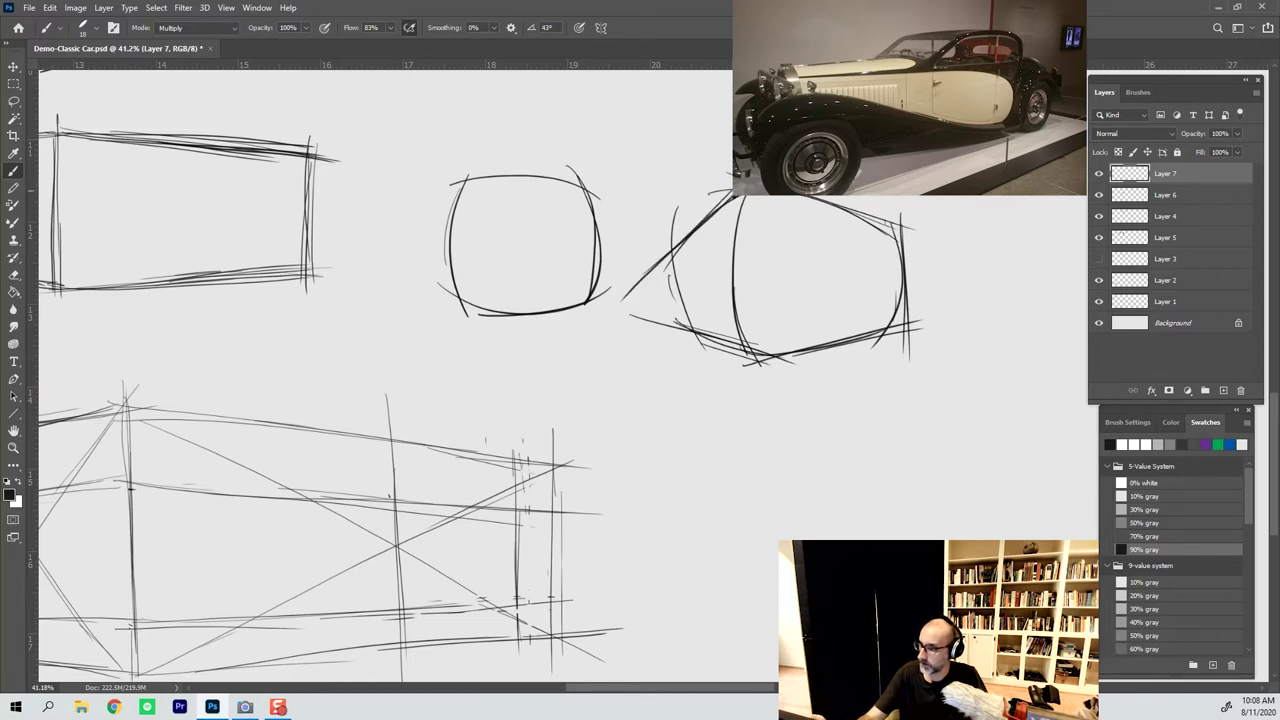
Fill the gaps between the bulging and straight edges at the box's far corners and thicken its bottom edge
{"action": "mouse_move", "coordinate": [856, 216]}
{"action": "left_mouse_down"}
{"action": "mouse_move", "coordinate": [896, 240]}
{"action": "mouse_move", "coordinate": [903, 262]}
{"action": "mouse_move", "coordinate": [902, 238]}
{"action": "left_mouse_up"}
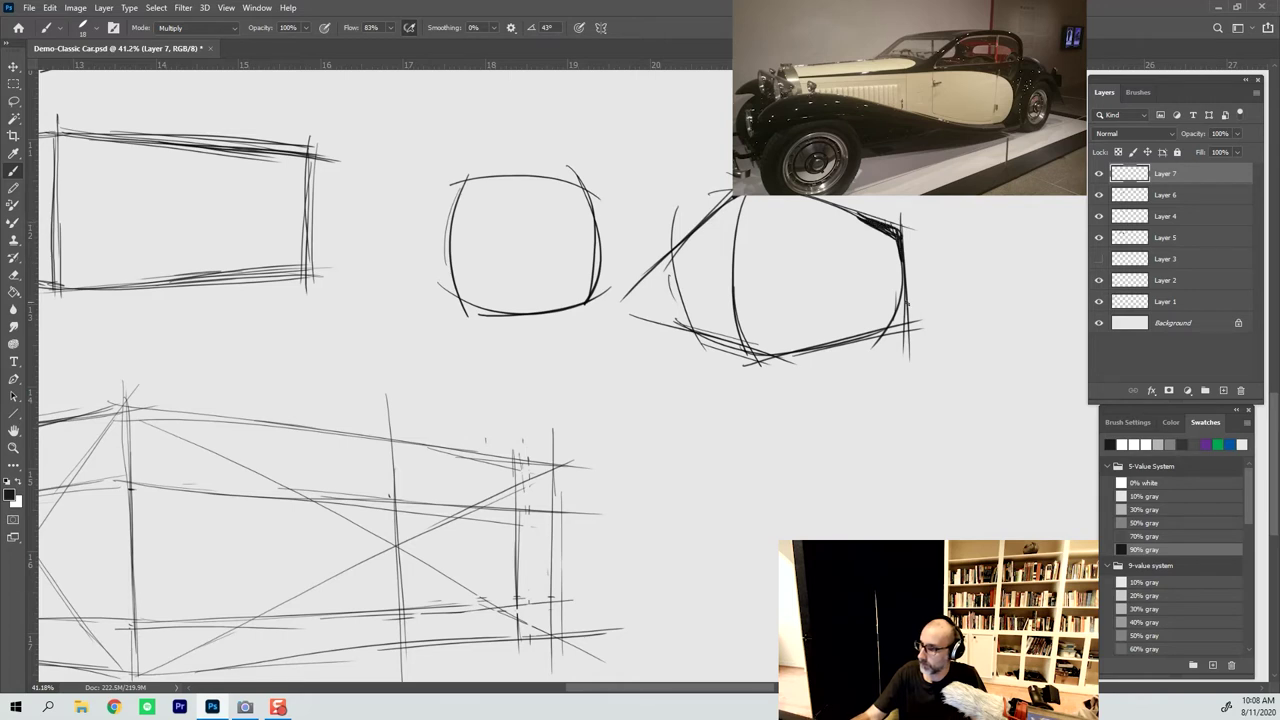
{"action": "mouse_move", "coordinate": [904, 294]}
{"action": "left_mouse_down"}
{"action": "mouse_move", "coordinate": [886, 330]}
{"action": "mouse_move", "coordinate": [896, 322]}
{"action": "left_mouse_up"}
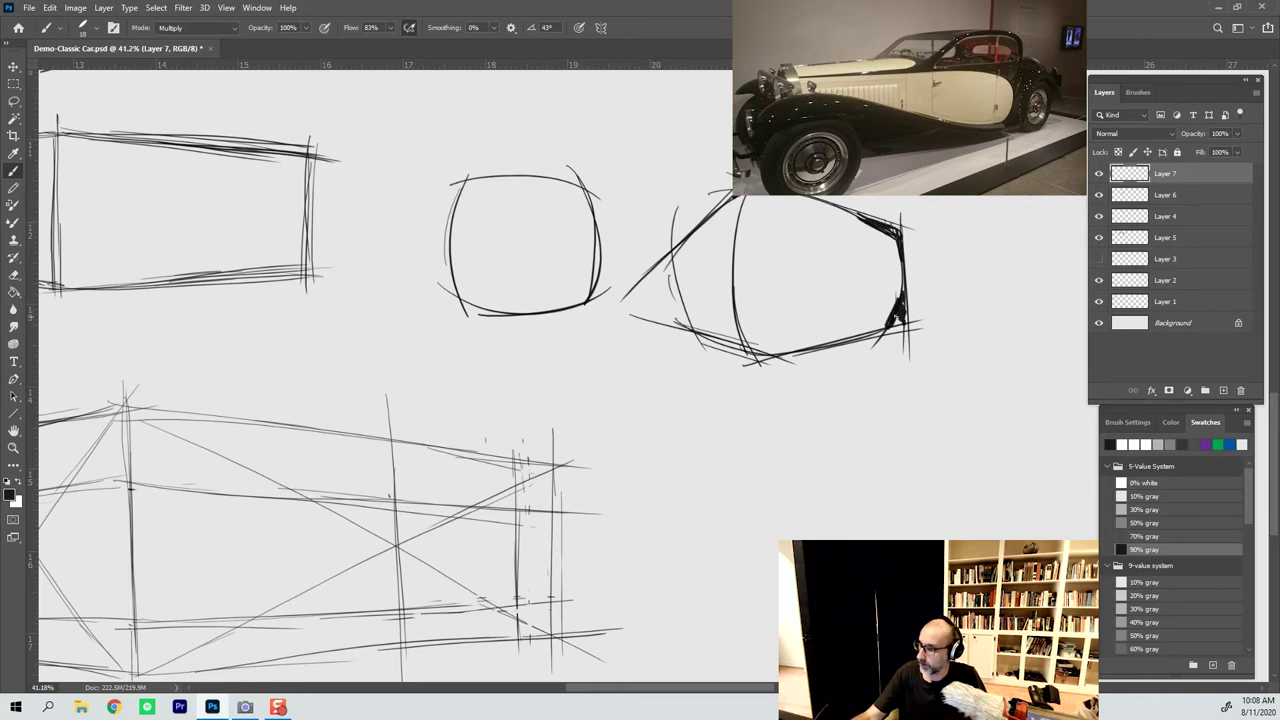
{"action": "left_click_drag", "start_coordinate": [760, 364], "coordinate": [906, 333]}
{"action": "left_click_drag", "start_coordinate": [754, 362], "coordinate": [800, 353]}
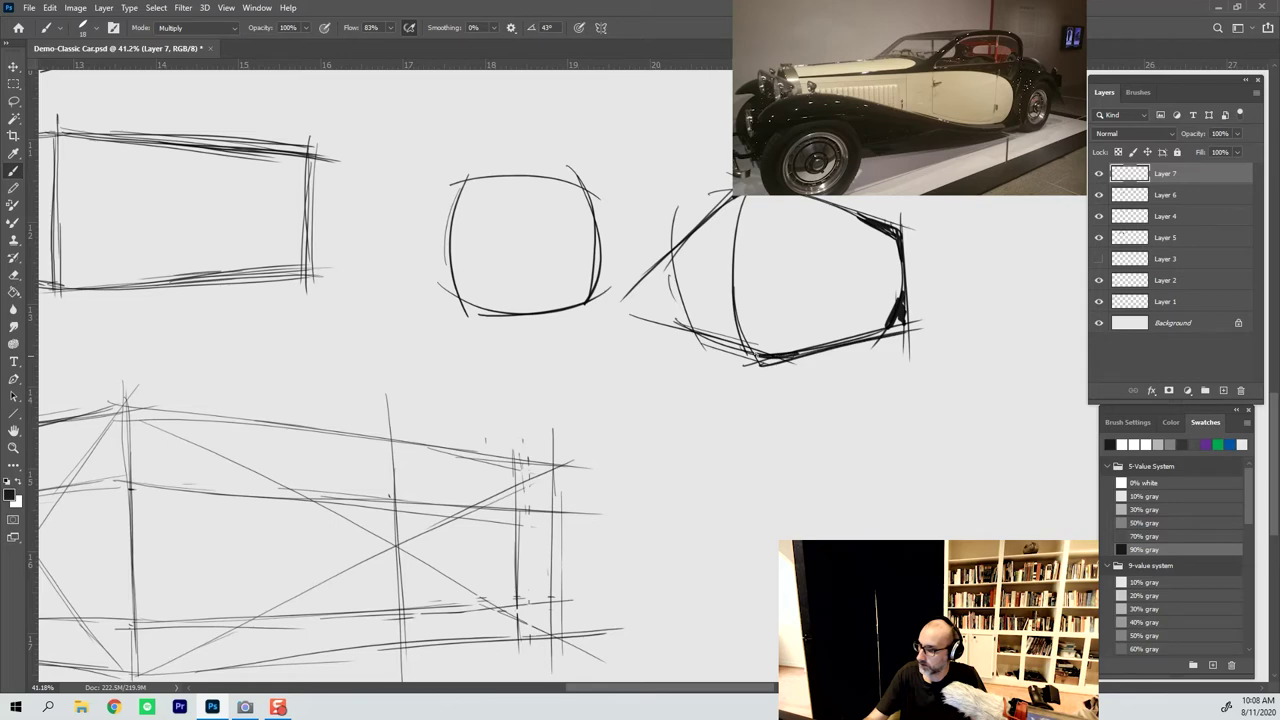
{"action": "left_click_drag", "start_coordinate": [900, 317], "coordinate": [880, 335]}
{"action": "left_click_drag", "start_coordinate": [660, 497], "coordinate": [757, 394]}
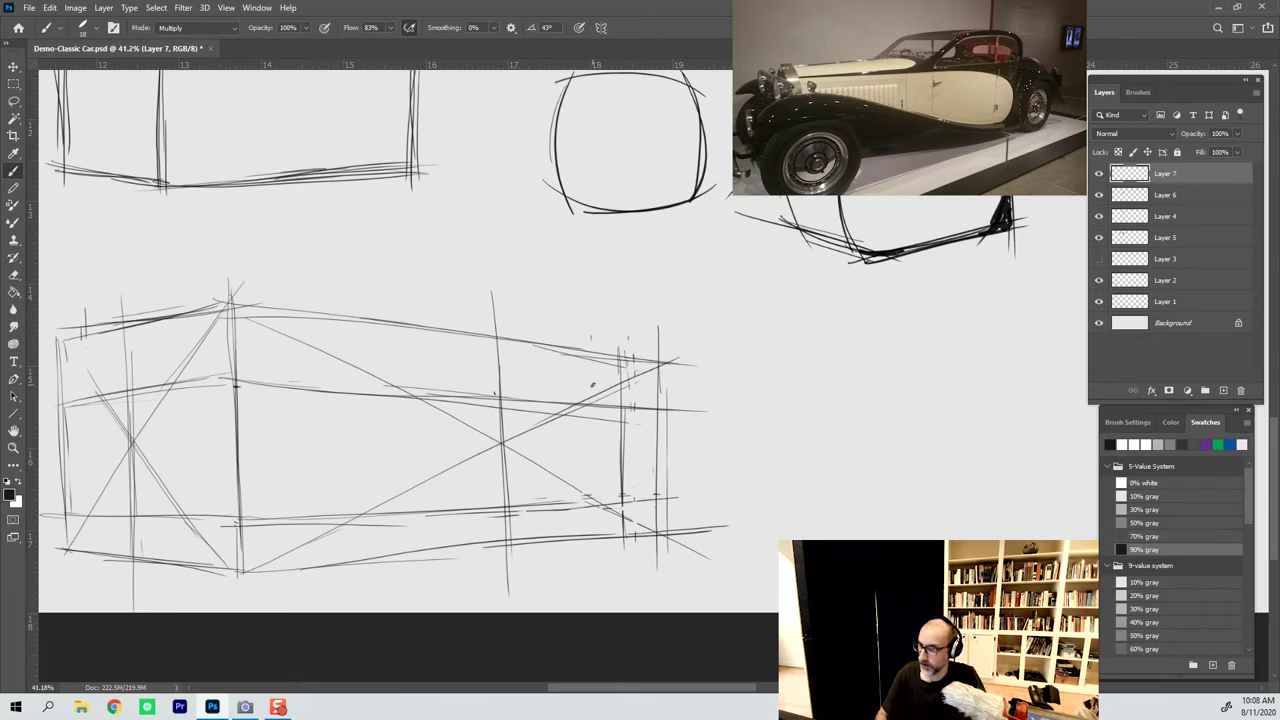
Sketch the narrow side face of a second bulging box below the first, curving its vertical, upper and lower edges outward
{"action": "left_click_drag", "start_coordinate": [749, 306], "coordinate": [657, 357]}
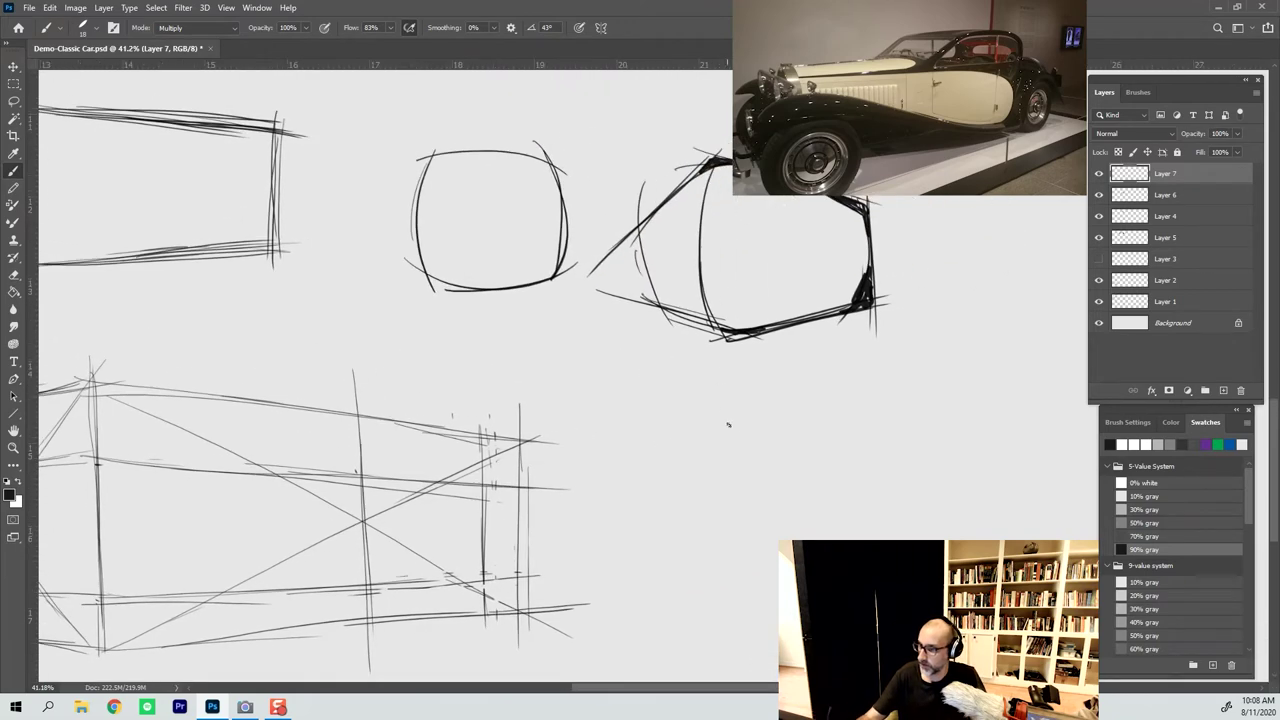
{"action": "left_click_drag", "start_coordinate": [755, 402], "coordinate": [779, 556]}
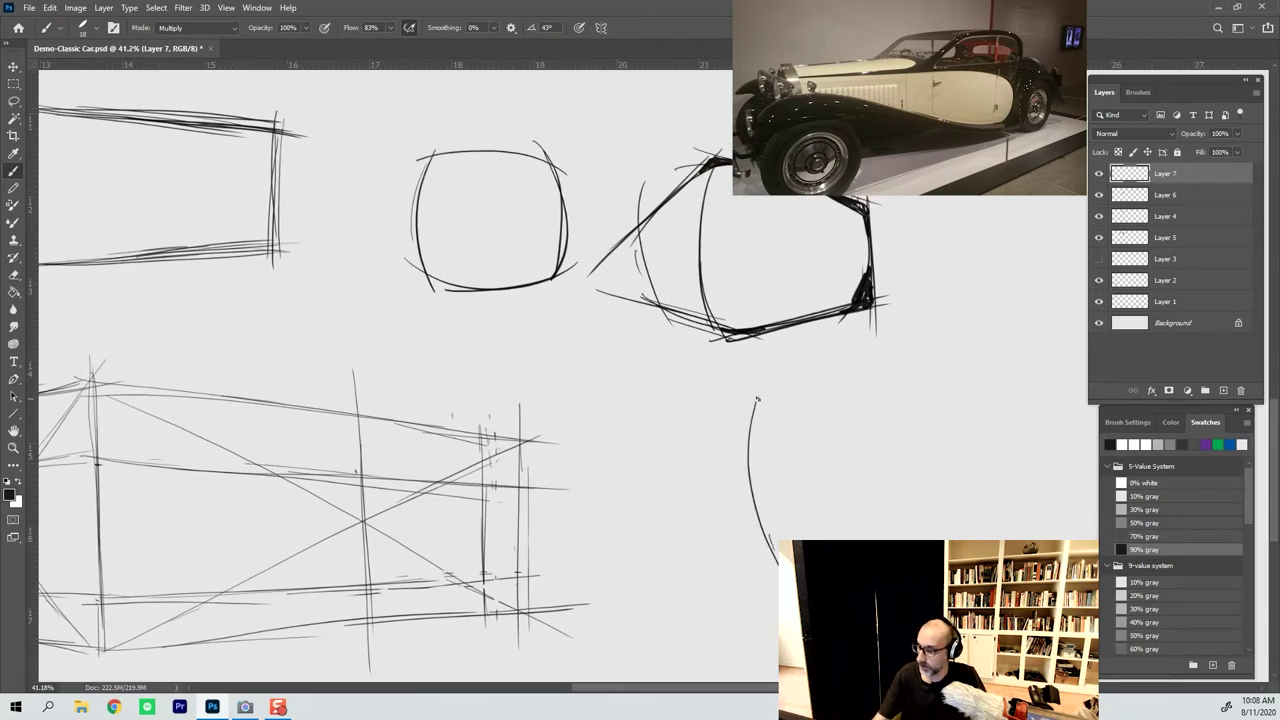
{"action": "left_click_drag", "start_coordinate": [690, 433], "coordinate": [756, 402]}
{"action": "left_click_drag", "start_coordinate": [680, 384], "coordinate": [795, 425]}
{"action": "left_click_drag", "start_coordinate": [721, 524], "coordinate": [756, 555]}
{"action": "left_click_drag", "start_coordinate": [703, 503], "coordinate": [768, 556]}
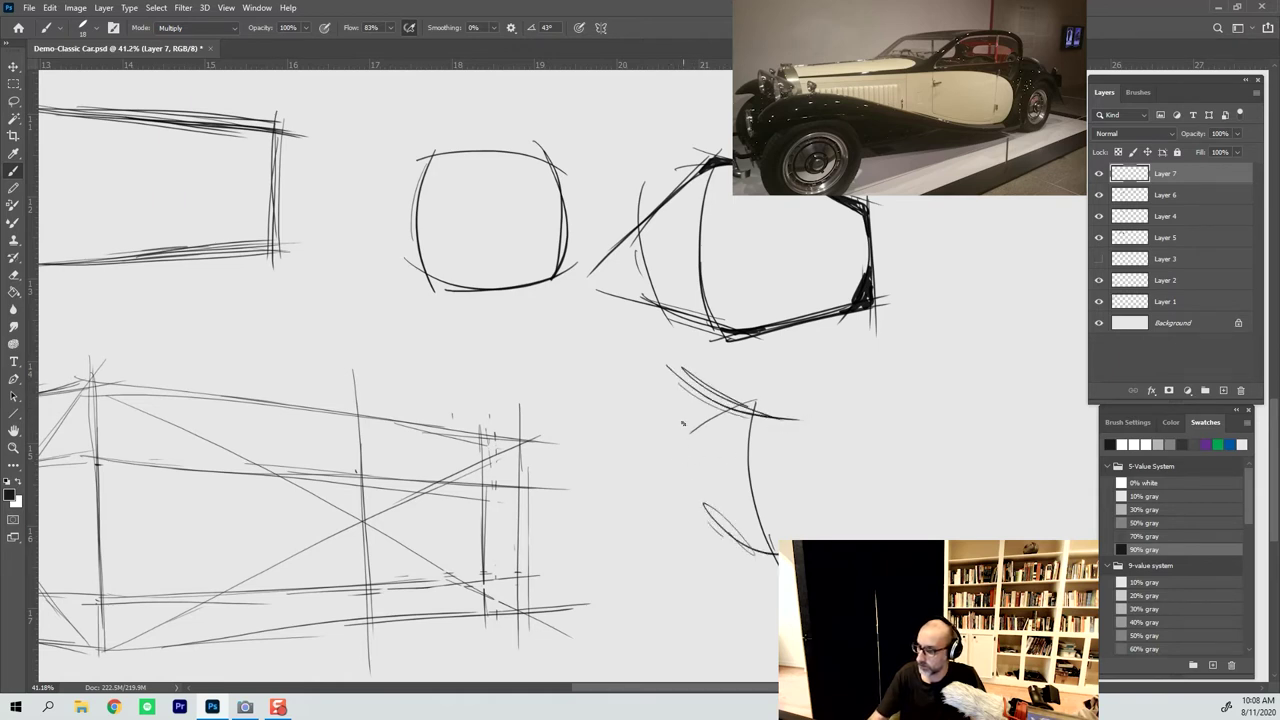
{"action": "left_click_drag", "start_coordinate": [686, 358], "coordinate": [716, 505]}
Close the second bulging box with a curved top face and a rounded far side running down to its bottom corner
{"action": "left_click_drag", "start_coordinate": [675, 401], "coordinate": [775, 355]}
{"action": "mouse_move", "coordinate": [701, 380]}
{"action": "left_mouse_down"}
{"action": "mouse_move", "coordinate": [822, 364]}
{"action": "mouse_move", "coordinate": [857, 403]}
{"action": "left_mouse_up"}
{"action": "left_click_drag", "start_coordinate": [750, 409], "coordinate": [795, 415]}
{"action": "left_click_drag", "start_coordinate": [864, 373], "coordinate": [767, 431]}
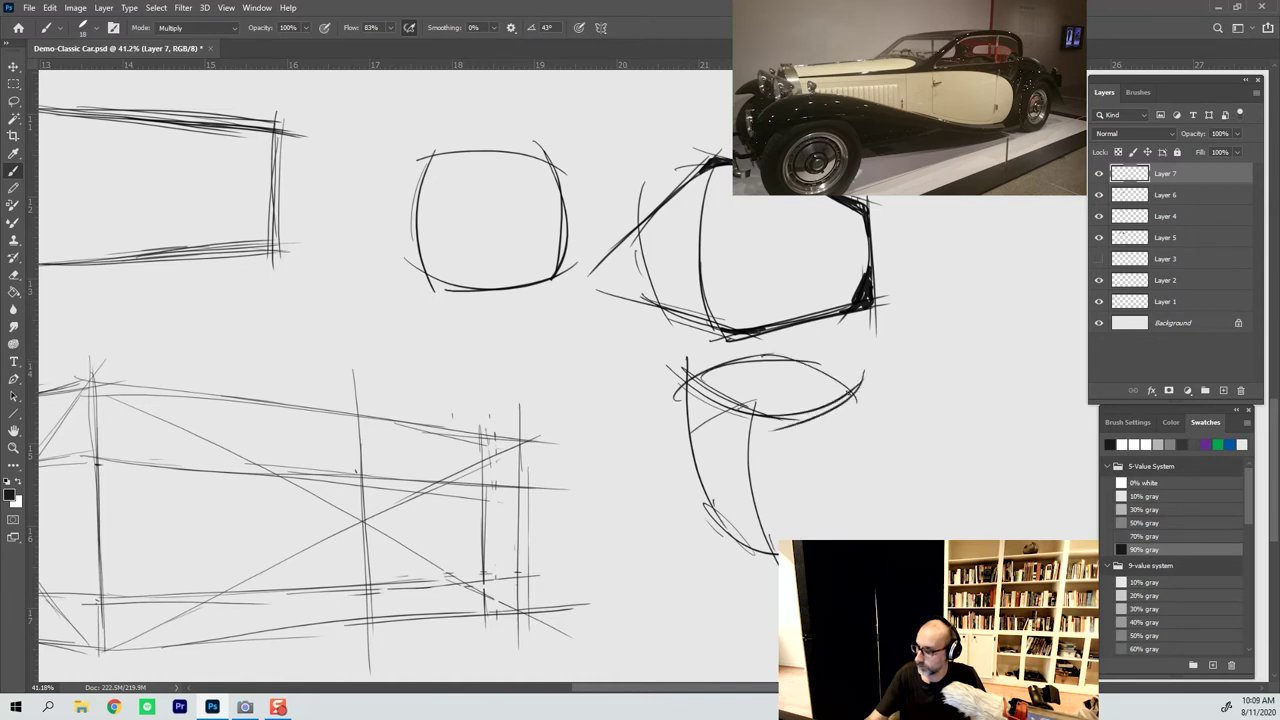
{"action": "left_click_drag", "start_coordinate": [840, 376], "coordinate": [862, 520]}
{"action": "left_click_drag", "start_coordinate": [870, 472], "coordinate": [766, 554]}
Overlay straight edges on the second bulging box along its bottom, far vertical, receding top and near vertical
{"action": "mouse_move", "coordinate": [872, 448]}
{"action": "left_mouse_down"}
{"action": "mouse_move", "coordinate": [868, 480]}
{"action": "mouse_move", "coordinate": [752, 566]}
{"action": "mouse_move", "coordinate": [922, 490]}
{"action": "left_mouse_up"}
{"action": "left_click_drag", "start_coordinate": [876, 356], "coordinate": [876, 540]}
{"action": "left_click_drag", "start_coordinate": [882, 356], "coordinate": [880, 458]}
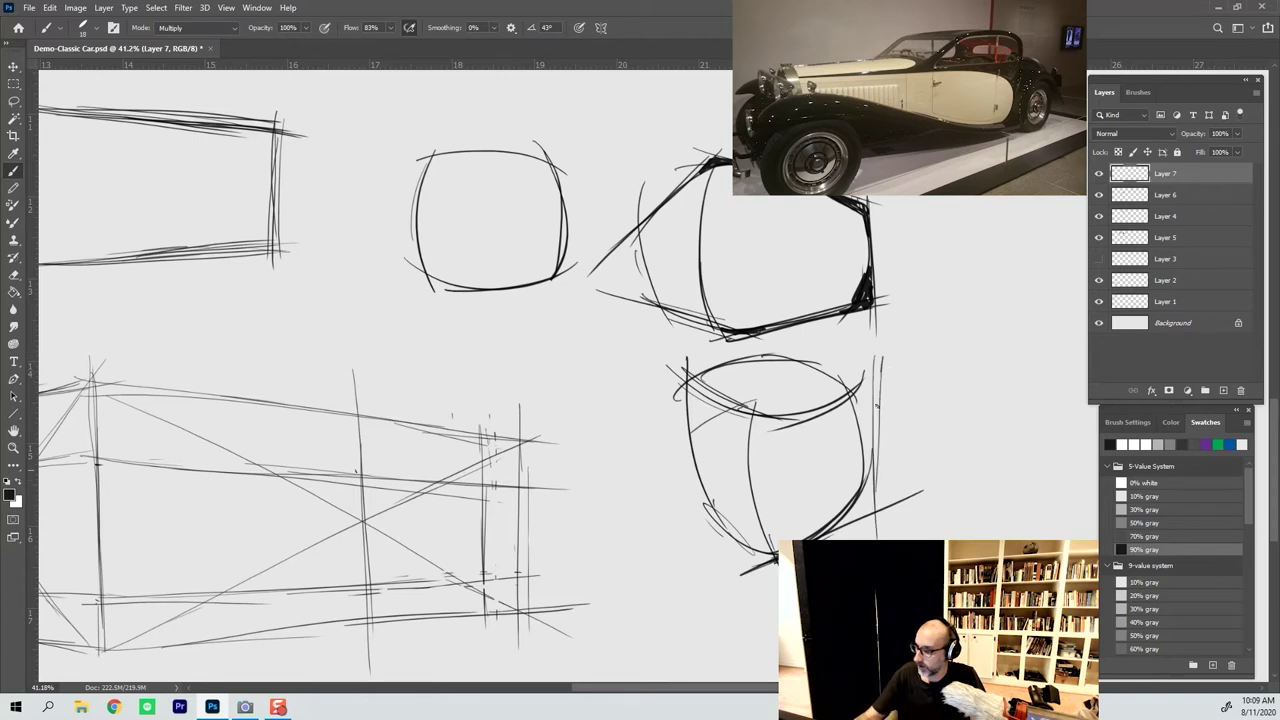
{"action": "left_click_drag", "start_coordinate": [877, 405], "coordinate": [870, 540]}
{"action": "left_click_drag", "start_coordinate": [758, 432], "coordinate": [900, 377]}
{"action": "left_click_drag", "start_coordinate": [698, 460], "coordinate": [876, 385]}
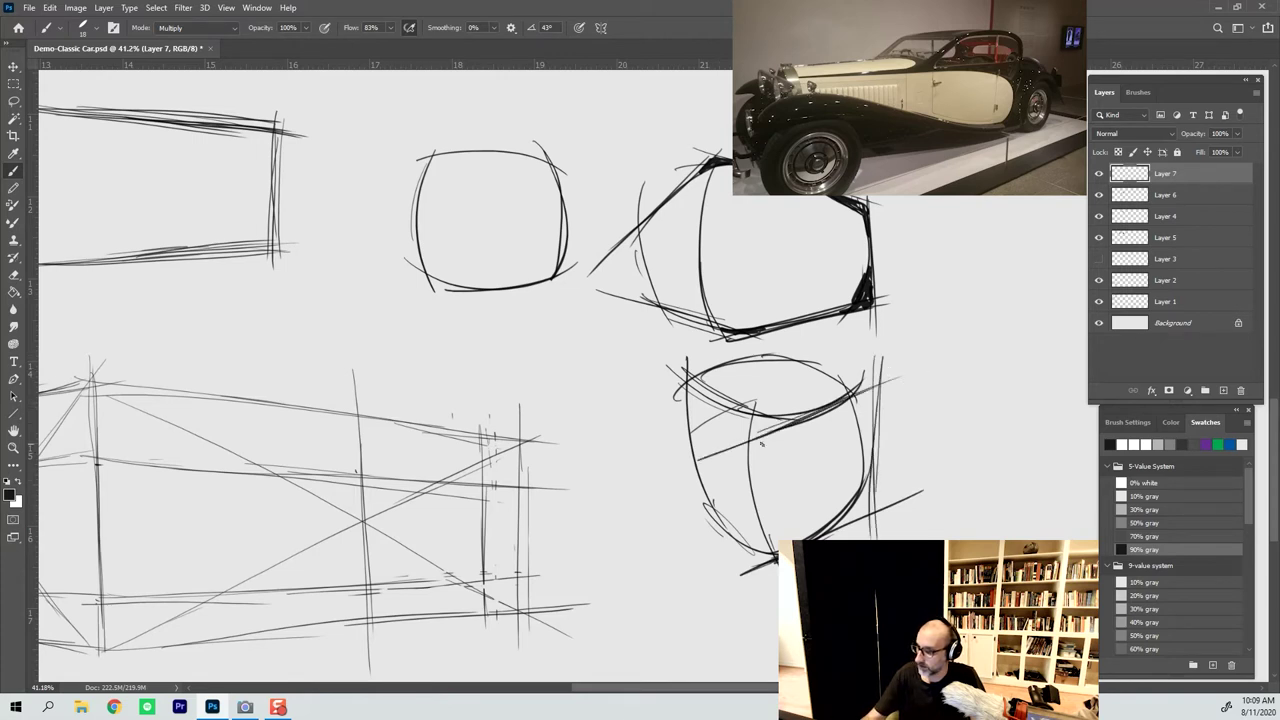
{"action": "left_click_drag", "start_coordinate": [752, 396], "coordinate": [750, 546]}
{"action": "mouse_move", "coordinate": [748, 372]}
{"action": "left_mouse_down"}
{"action": "mouse_move", "coordinate": [750, 606]}
{"action": "mouse_move", "coordinate": [752, 558]}
{"action": "left_mouse_up"}
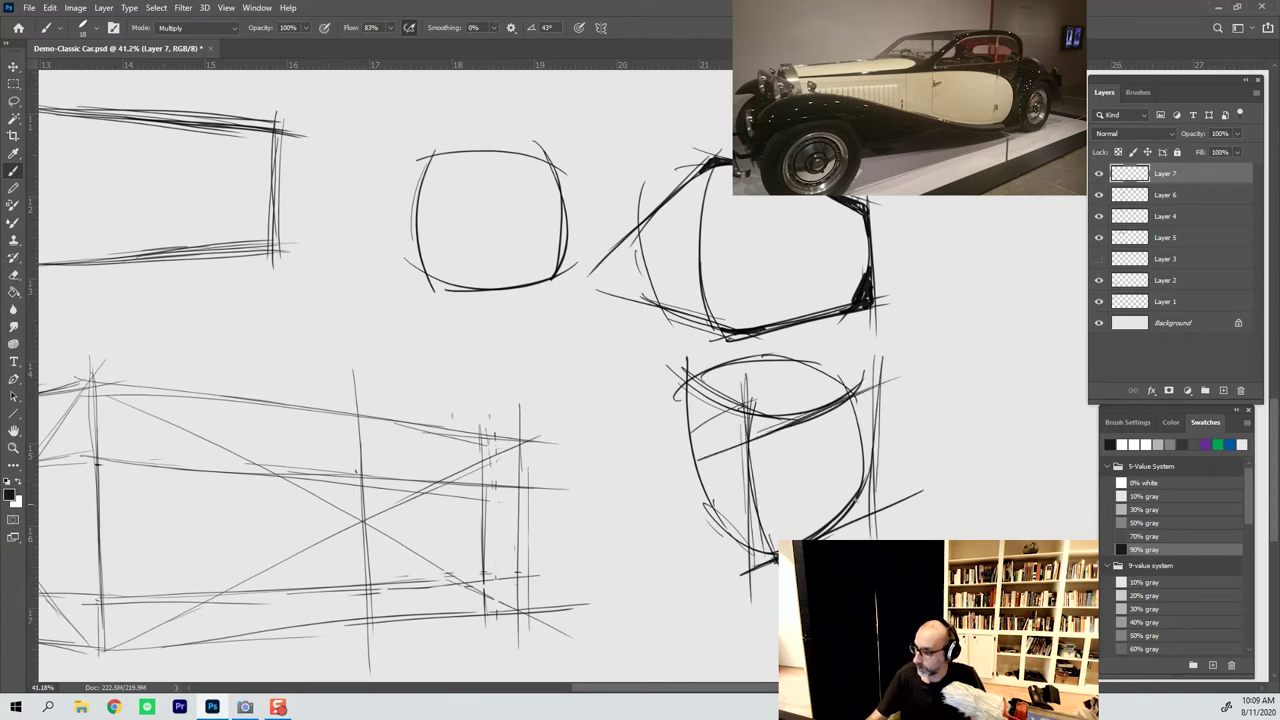
Darken the second bulging box's curved far side and thicken the straight far vertical and bottom edges around it
{"action": "mouse_move", "coordinate": [861, 430]}
{"action": "left_mouse_down"}
{"action": "mouse_move", "coordinate": [863, 462]}
{"action": "mouse_move", "coordinate": [828, 537]}
{"action": "left_mouse_up"}
{"action": "left_click_drag", "start_coordinate": [842, 384], "coordinate": [860, 489]}
{"action": "mouse_move", "coordinate": [841, 383]}
{"action": "left_mouse_down"}
{"action": "mouse_move", "coordinate": [862, 427]}
{"action": "mouse_move", "coordinate": [833, 528]}
{"action": "left_mouse_up"}
{"action": "left_click_drag", "start_coordinate": [826, 409], "coordinate": [896, 379]}
{"action": "left_click_drag", "start_coordinate": [880, 378], "coordinate": [867, 524]}
{"action": "mouse_move", "coordinate": [878, 388]}
{"action": "left_mouse_down"}
{"action": "mouse_move", "coordinate": [869, 540]}
{"action": "mouse_move", "coordinate": [804, 540]}
{"action": "left_mouse_up"}
{"action": "left_click_drag", "start_coordinate": [868, 516], "coordinate": [724, 592]}
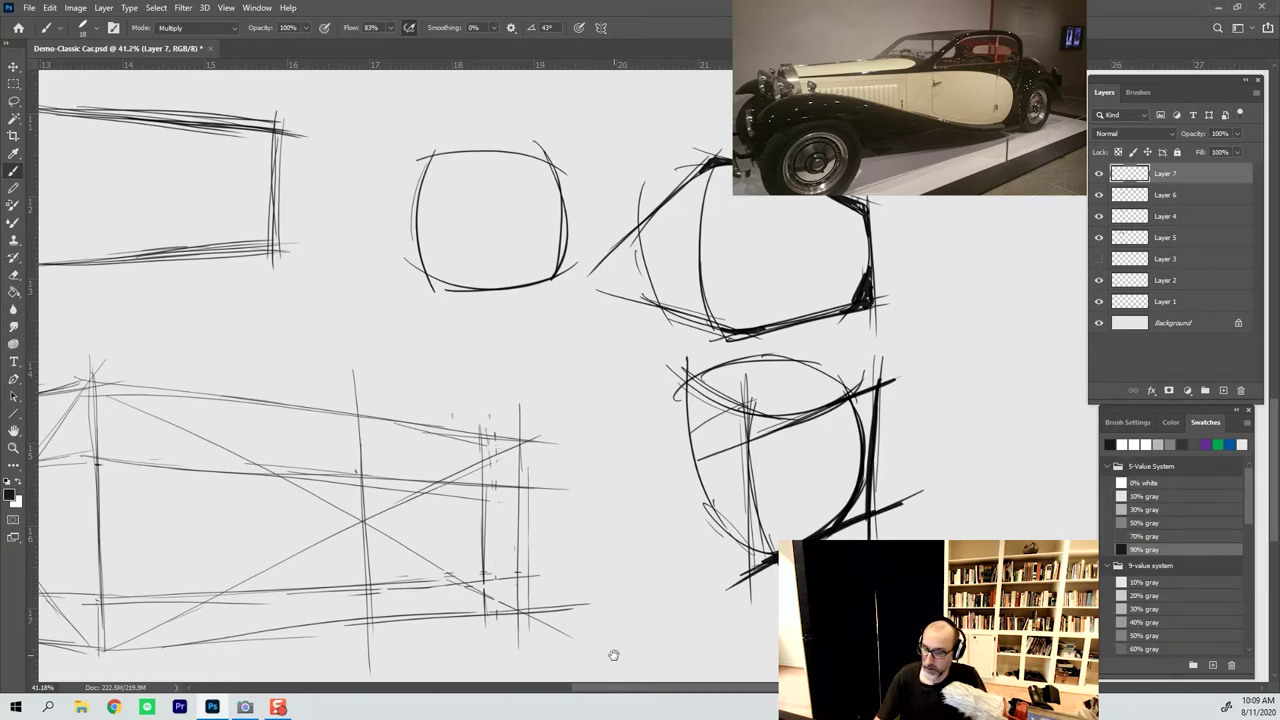
Draw mid-height guide lines through the diagonal crossings across the side and front faces of the lower perspective box
{"action": "mouse_move", "coordinate": [611, 654]}
{"action": "left_mouse_down"}
{"action": "mouse_move", "coordinate": [691, 477]}
{"action": "mouse_move", "coordinate": [780, 403]}
{"action": "mouse_move", "coordinate": [751, 432]}
{"action": "left_mouse_up"}
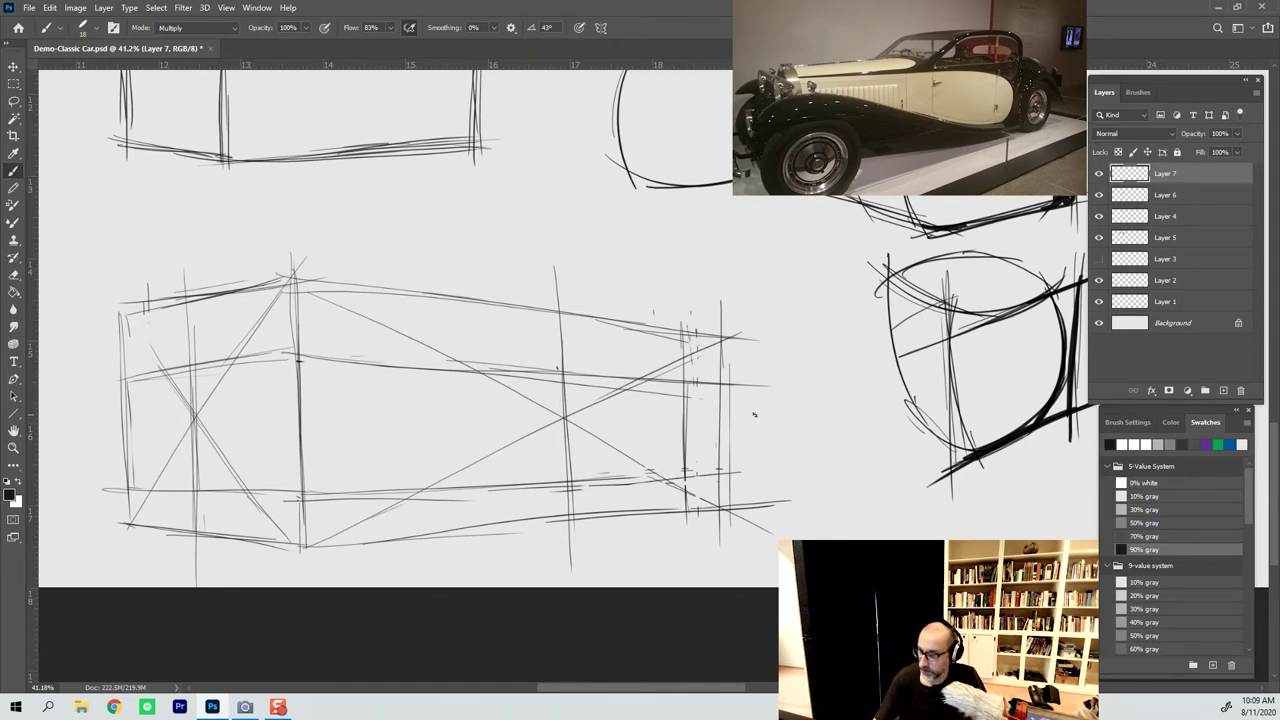
{"action": "left_click_drag", "start_coordinate": [755, 418], "coordinate": [752, 353]}
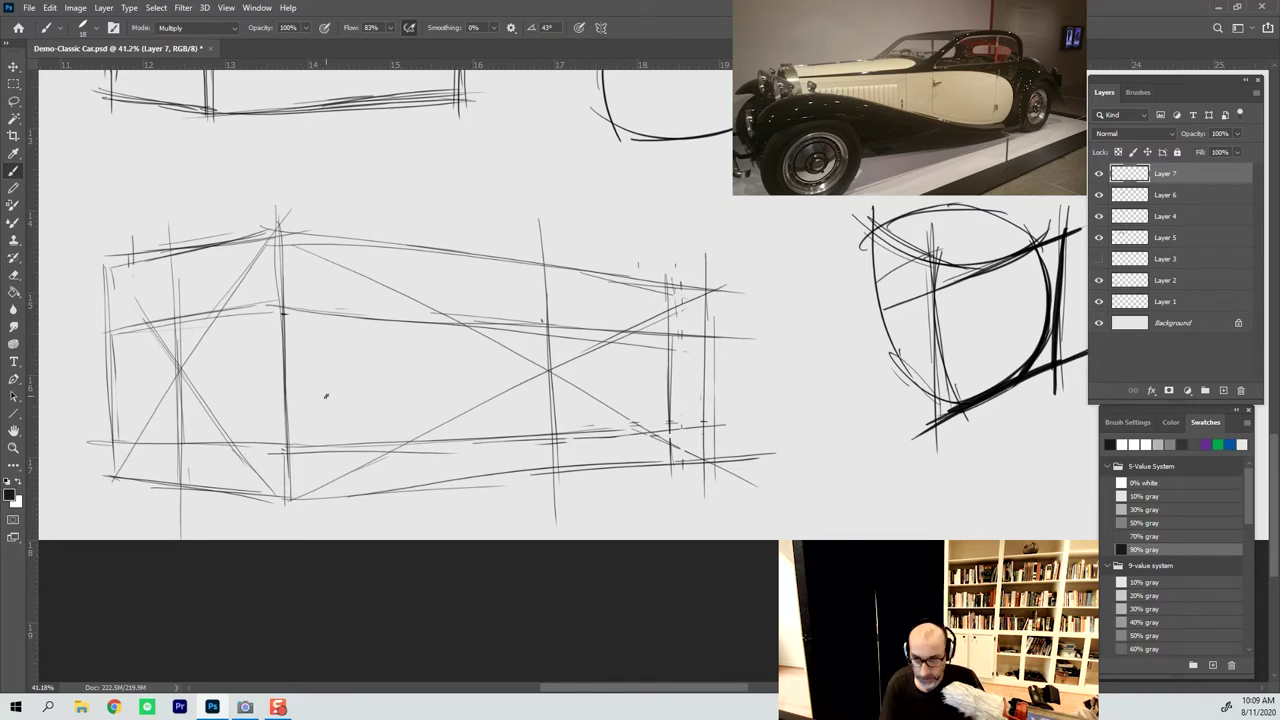
{"action": "mouse_move", "coordinate": [426, 386]}
{"action": "left_mouse_down"}
{"action": "mouse_move", "coordinate": [874, 394]}
{"action": "mouse_move", "coordinate": [889, 429]}
{"action": "mouse_move", "coordinate": [946, 431]}
{"action": "mouse_move", "coordinate": [763, 400]}
{"action": "mouse_move", "coordinate": [591, 399]}
{"action": "mouse_move", "coordinate": [760, 384]}
{"action": "mouse_move", "coordinate": [912, 394]}
{"action": "left_mouse_up"}
{"action": "mouse_move", "coordinate": [298, 396]}
{"action": "left_mouse_down"}
{"action": "mouse_move", "coordinate": [436, 374]}
{"action": "mouse_move", "coordinate": [588, 381]}
{"action": "left_mouse_up"}
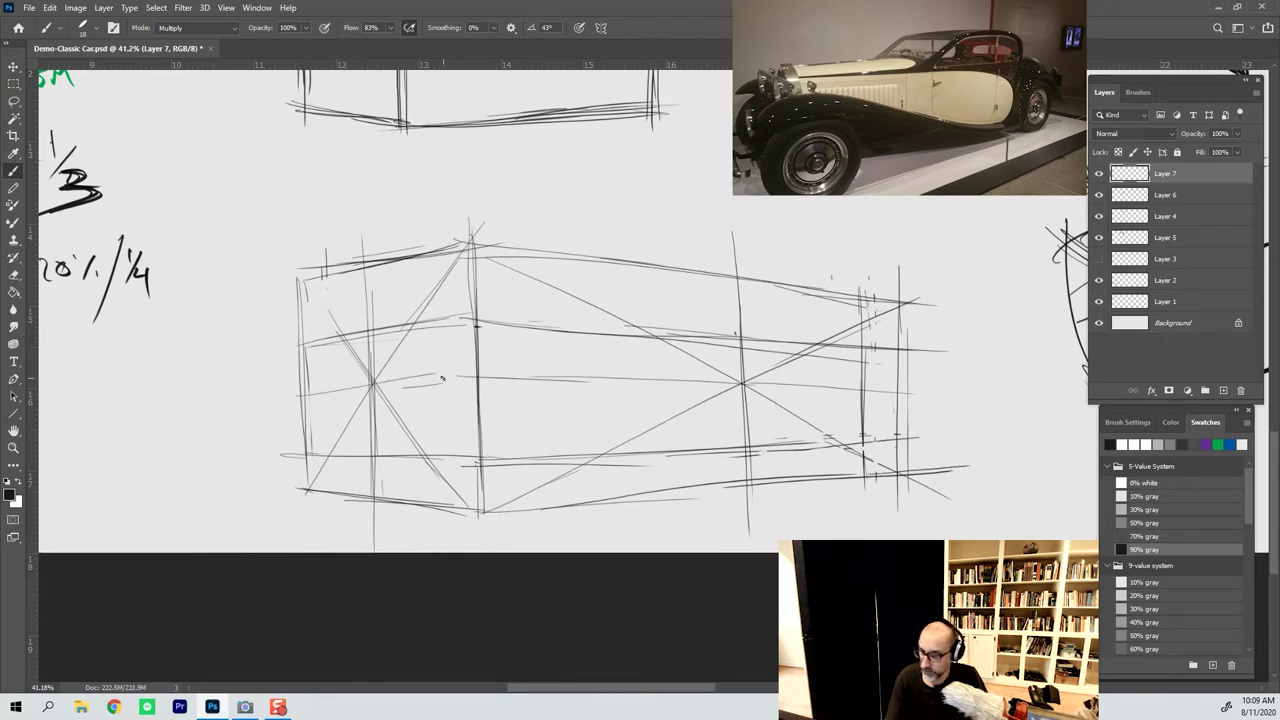
{"action": "left_click_drag", "start_coordinate": [404, 385], "coordinate": [480, 371]}
{"action": "left_click_drag", "start_coordinate": [276, 402], "coordinate": [464, 378]}
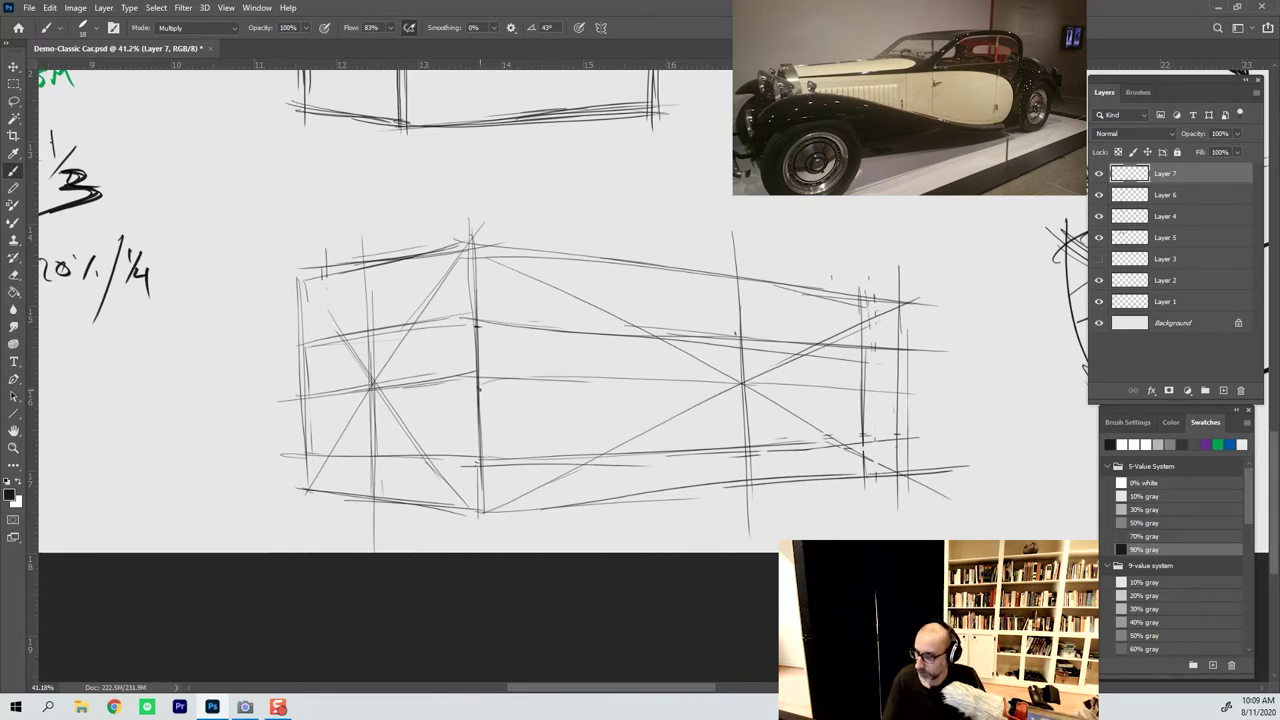
Sketch the front fender sweeping from the box's near vertical edge down to the running board, with a rounded nose and lower contour
{"action": "mouse_move", "coordinate": [480, 385]}
{"action": "left_mouse_down"}
{"action": "mouse_move", "coordinate": [595, 381]}
{"action": "mouse_move", "coordinate": [588, 392]}
{"action": "mouse_move", "coordinate": [574, 375]}
{"action": "mouse_move", "coordinate": [763, 455]}
{"action": "left_mouse_up"}
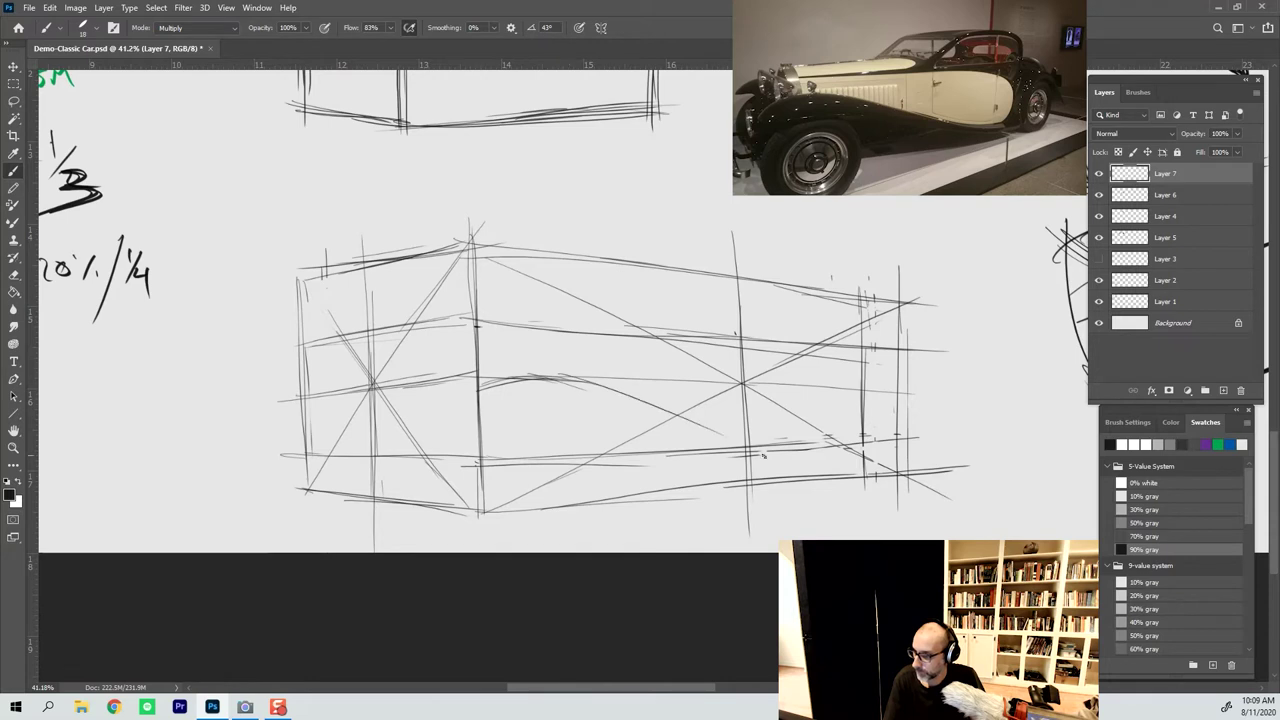
{"action": "left_click_drag", "start_coordinate": [640, 406], "coordinate": [686, 424]}
{"action": "left_click_drag", "start_coordinate": [570, 379], "coordinate": [780, 439]}
{"action": "mouse_move", "coordinate": [672, 405]}
{"action": "left_mouse_down"}
{"action": "mouse_move", "coordinate": [820, 440]}
{"action": "mouse_move", "coordinate": [562, 382]}
{"action": "mouse_move", "coordinate": [795, 440]}
{"action": "left_mouse_up"}
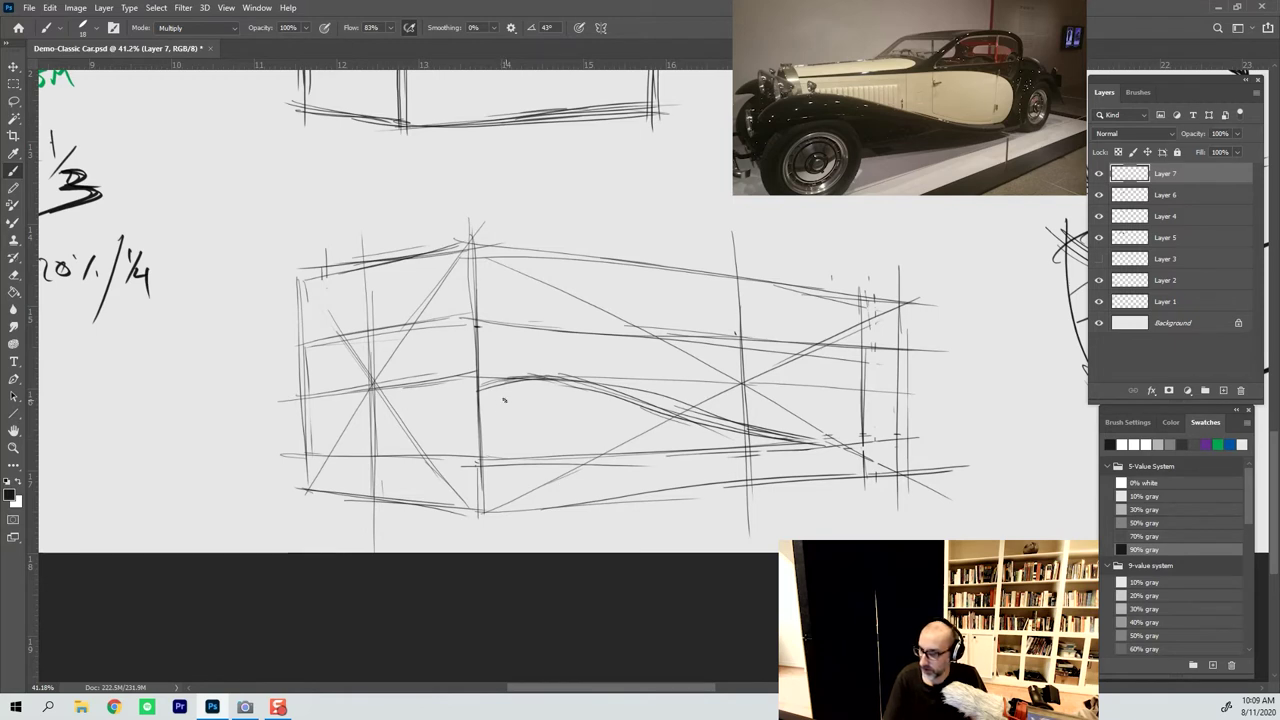
{"action": "mouse_move", "coordinate": [478, 408]}
{"action": "left_mouse_down"}
{"action": "mouse_move", "coordinate": [525, 380]}
{"action": "mouse_move", "coordinate": [505, 379]}
{"action": "left_mouse_up"}
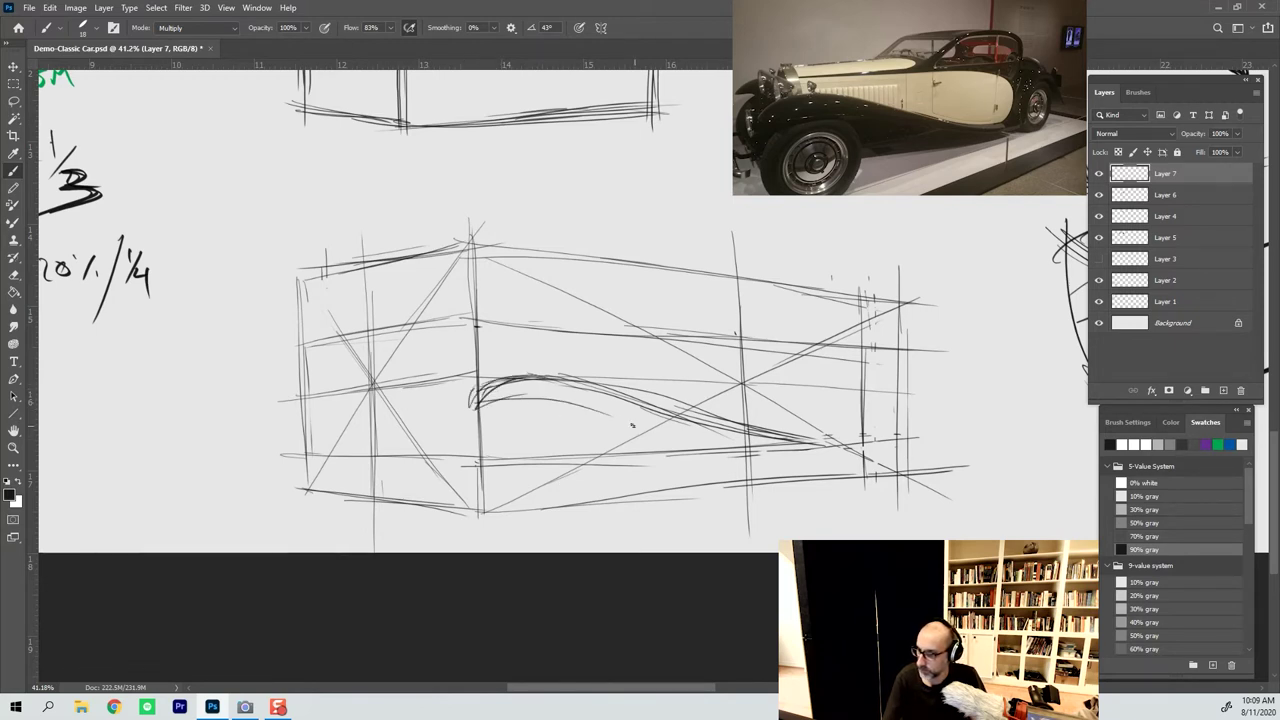
{"action": "left_click_drag", "start_coordinate": [528, 392], "coordinate": [684, 436]}
{"action": "mouse_move", "coordinate": [614, 400]}
{"action": "left_mouse_down"}
{"action": "mouse_move", "coordinate": [792, 450]}
{"action": "mouse_move", "coordinate": [874, 454]}
{"action": "left_mouse_up"}
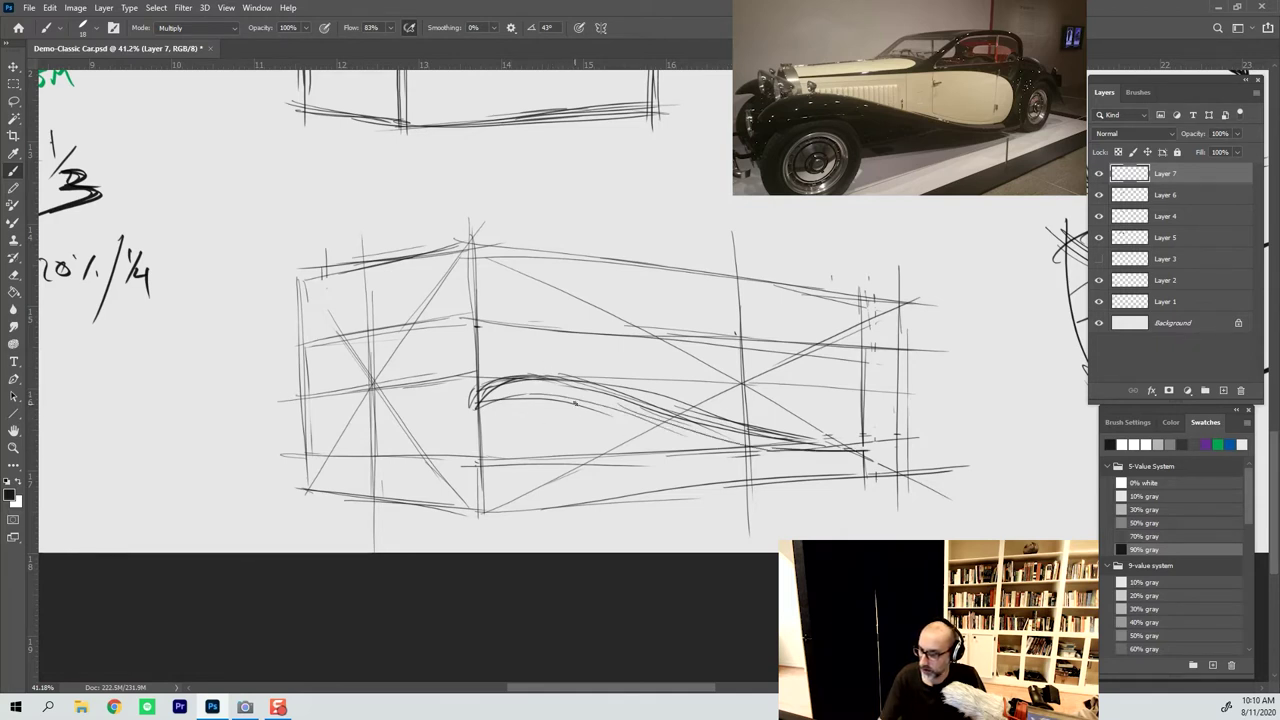
Mark the front wheel's width with vertical lines and draw its ellipse beneath the front fender
{"action": "mouse_move", "coordinate": [575, 401]}
{"action": "left_mouse_down"}
{"action": "mouse_move", "coordinate": [563, 468]}
{"action": "mouse_move", "coordinate": [577, 502]}
{"action": "left_mouse_up"}
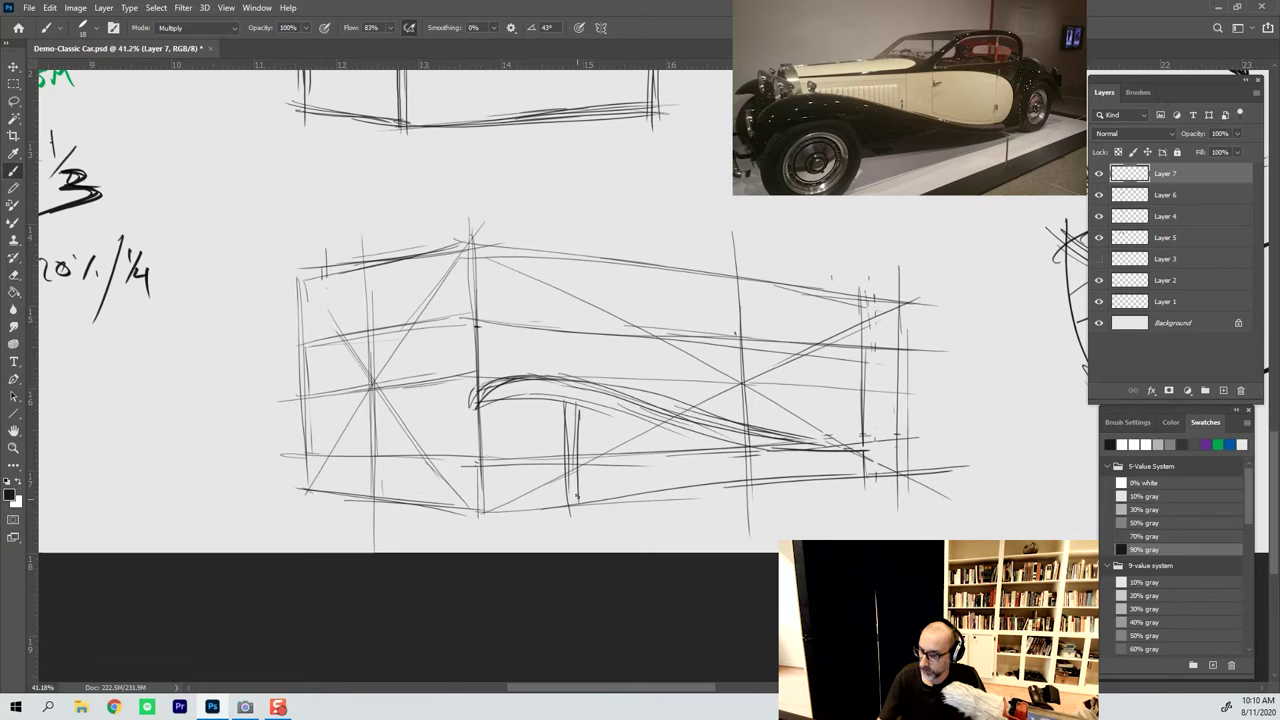
{"action": "left_click_drag", "start_coordinate": [583, 432], "coordinate": [588, 500]}
{"action": "mouse_move", "coordinate": [572, 400]}
{"action": "left_mouse_down"}
{"action": "mouse_move", "coordinate": [502, 404]}
{"action": "mouse_move", "coordinate": [484, 444]}
{"action": "left_mouse_up"}
{"action": "left_click_drag", "start_coordinate": [506, 402], "coordinate": [480, 468]}
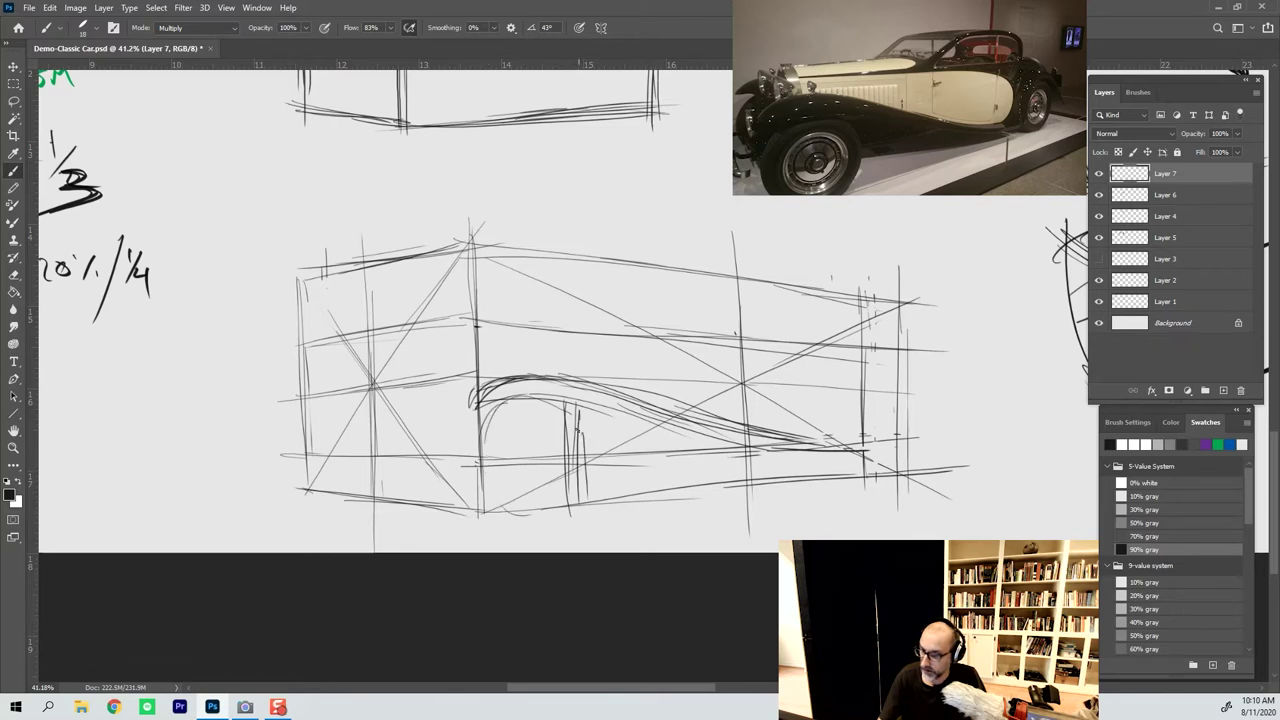
{"action": "mouse_move", "coordinate": [548, 402]}
{"action": "left_mouse_down"}
{"action": "mouse_move", "coordinate": [551, 491]}
{"action": "mouse_move", "coordinate": [518, 510]}
{"action": "left_mouse_up"}
{"action": "left_click_drag", "start_coordinate": [570, 436], "coordinate": [570, 472]}
{"action": "mouse_move", "coordinate": [566, 410]}
{"action": "left_mouse_down"}
{"action": "mouse_move", "coordinate": [542, 514]}
{"action": "mouse_move", "coordinate": [578, 410]}
{"action": "left_mouse_up"}
{"action": "mouse_move", "coordinate": [566, 400]}
{"action": "left_mouse_down"}
{"action": "mouse_move", "coordinate": [490, 420]}
{"action": "mouse_move", "coordinate": [540, 518]}
{"action": "left_mouse_up"}
{"action": "left_click_drag", "start_coordinate": [540, 518], "coordinate": [558, 400]}
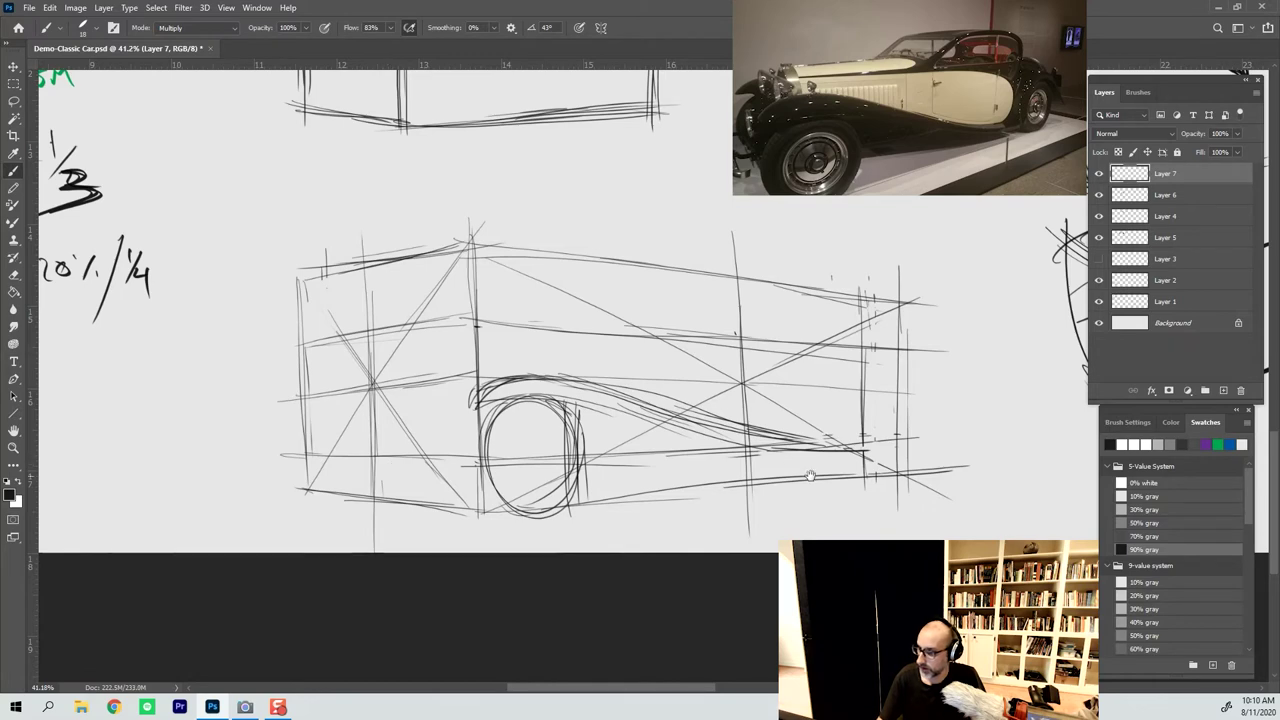
Sketch the rear wheel ellipse and its arched fender at the far end of the box's side face
{"action": "left_click_drag", "start_coordinate": [734, 475], "coordinate": [583, 466]}
{"action": "mouse_move", "coordinate": [712, 408]}
{"action": "left_mouse_down"}
{"action": "mouse_move", "coordinate": [732, 404]}
{"action": "mouse_move", "coordinate": [706, 430]}
{"action": "mouse_move", "coordinate": [742, 382]}
{"action": "mouse_move", "coordinate": [764, 386]}
{"action": "mouse_move", "coordinate": [780, 436]}
{"action": "left_mouse_up"}
{"action": "left_click_drag", "start_coordinate": [743, 382], "coordinate": [768, 427]}
{"action": "mouse_move", "coordinate": [750, 388]}
{"action": "left_mouse_down"}
{"action": "mouse_move", "coordinate": [770, 428]}
{"action": "mouse_move", "coordinate": [705, 407]}
{"action": "mouse_move", "coordinate": [707, 424]}
{"action": "mouse_move", "coordinate": [750, 380]}
{"action": "left_mouse_up"}
{"action": "mouse_move", "coordinate": [744, 384]}
{"action": "left_mouse_down"}
{"action": "mouse_move", "coordinate": [776, 430]}
{"action": "mouse_move", "coordinate": [728, 388]}
{"action": "left_mouse_up"}
{"action": "mouse_move", "coordinate": [697, 438]}
{"action": "left_mouse_down"}
{"action": "mouse_move", "coordinate": [707, 392]}
{"action": "mouse_move", "coordinate": [742, 378]}
{"action": "mouse_move", "coordinate": [703, 388]}
{"action": "mouse_move", "coordinate": [756, 390]}
{"action": "mouse_move", "coordinate": [760, 446]}
{"action": "left_mouse_up"}
{"action": "mouse_move", "coordinate": [712, 400]}
{"action": "left_mouse_down"}
{"action": "mouse_move", "coordinate": [750, 470]}
{"action": "mouse_move", "coordinate": [734, 470]}
{"action": "left_mouse_up"}
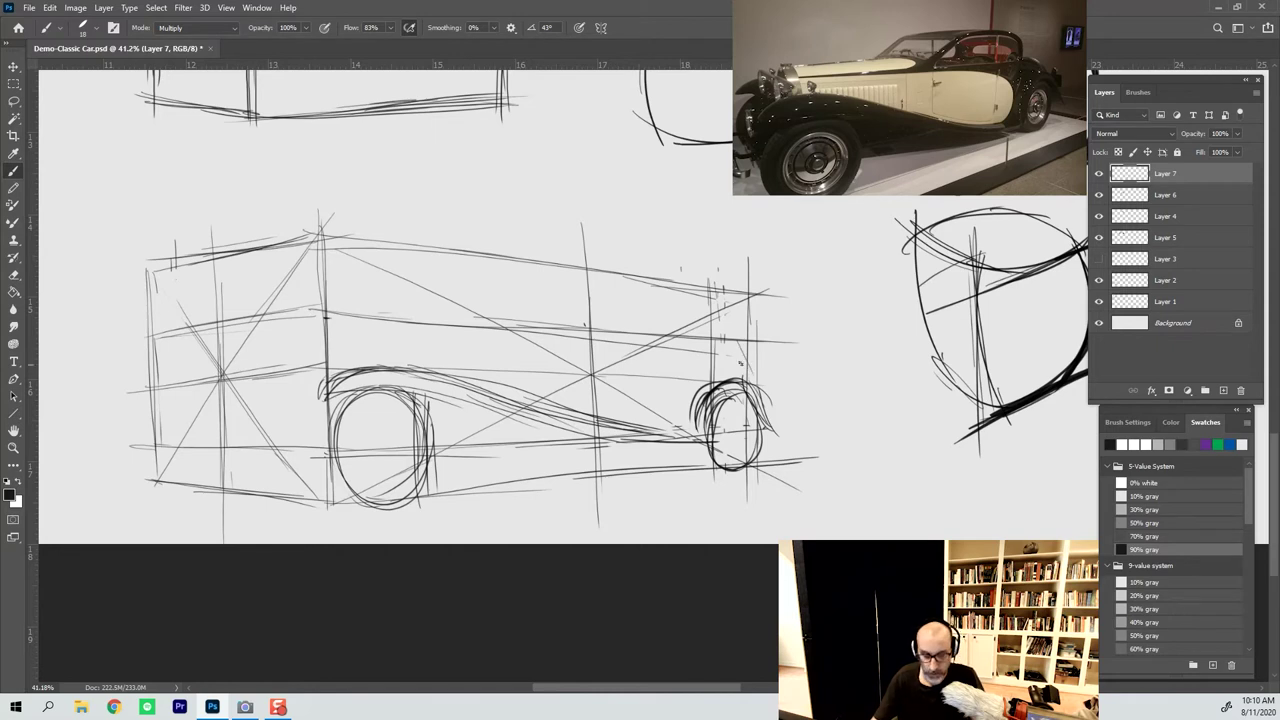
Draw the car's tail curving from the beltline down to the rear fender, and start the back of the cabin
{"action": "mouse_move", "coordinate": [708, 340]}
{"action": "left_mouse_down"}
{"action": "mouse_move", "coordinate": [746, 350]}
{"action": "mouse_move", "coordinate": [754, 394]}
{"action": "mouse_move", "coordinate": [750, 380]}
{"action": "left_mouse_up"}
{"action": "mouse_move", "coordinate": [714, 338]}
{"action": "left_mouse_down"}
{"action": "mouse_move", "coordinate": [742, 362]}
{"action": "mouse_move", "coordinate": [742, 390]}
{"action": "left_mouse_up"}
{"action": "left_click_drag", "start_coordinate": [710, 340], "coordinate": [738, 378]}
{"action": "mouse_move", "coordinate": [700, 342]}
{"action": "left_mouse_down"}
{"action": "mouse_move", "coordinate": [740, 362]}
{"action": "mouse_move", "coordinate": [698, 282]}
{"action": "mouse_move", "coordinate": [702, 338]}
{"action": "left_mouse_up"}
{"action": "left_click_drag", "start_coordinate": [708, 290], "coordinate": [706, 316]}
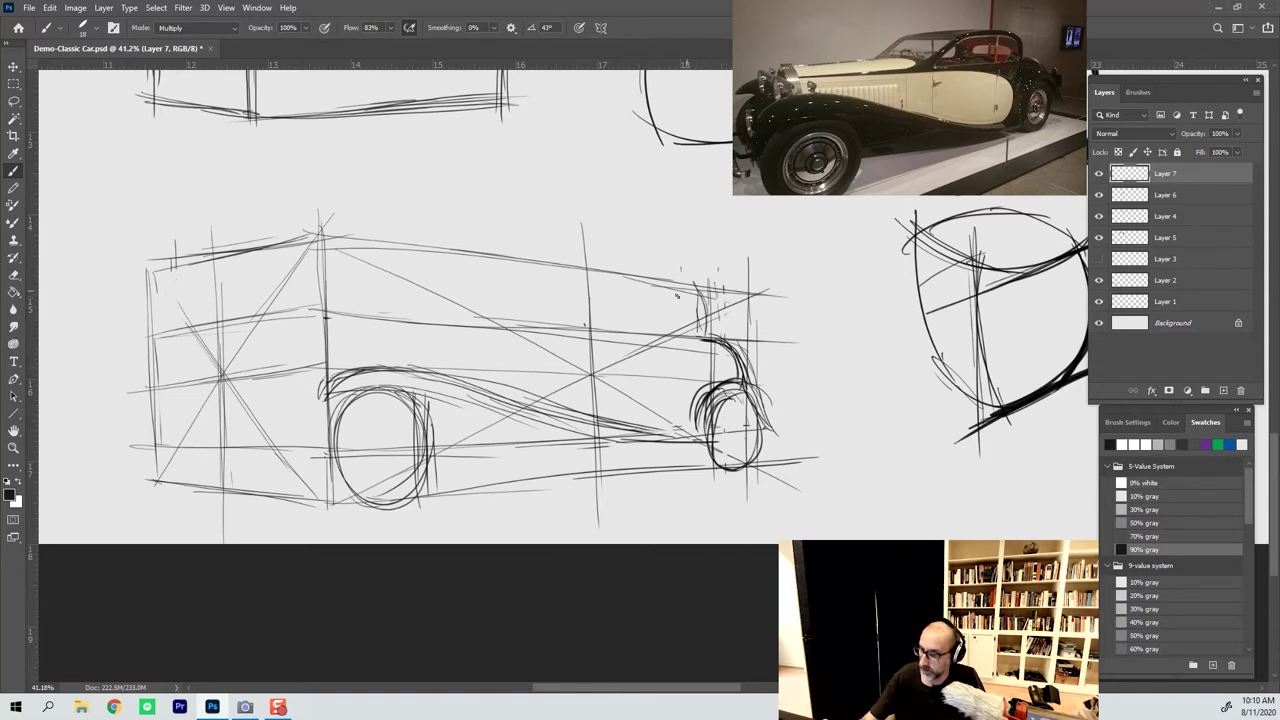
Sketch the cabin's roof and sloping windshield with an arrow marking its rear limit, and erase the surplus outer windshield outline
{"action": "left_click_drag", "start_coordinate": [754, 271], "coordinate": [720, 276]}
{"action": "mouse_move", "coordinate": [736, 272]}
{"action": "left_mouse_down"}
{"action": "mouse_move", "coordinate": [708, 284]}
{"action": "mouse_move", "coordinate": [702, 340]}
{"action": "mouse_move", "coordinate": [698, 288]}
{"action": "left_mouse_up"}
{"action": "mouse_move", "coordinate": [676, 276]}
{"action": "left_mouse_down"}
{"action": "mouse_move", "coordinate": [697, 286]}
{"action": "mouse_move", "coordinate": [642, 286]}
{"action": "mouse_move", "coordinate": [702, 296]}
{"action": "left_mouse_up"}
{"action": "mouse_move", "coordinate": [598, 281]}
{"action": "left_mouse_down"}
{"action": "mouse_move", "coordinate": [696, 294]}
{"action": "mouse_move", "coordinate": [590, 276]}
{"action": "mouse_move", "coordinate": [536, 324]}
{"action": "left_mouse_up"}
{"action": "mouse_move", "coordinate": [584, 280]}
{"action": "left_mouse_down"}
{"action": "mouse_move", "coordinate": [647, 270]}
{"action": "mouse_move", "coordinate": [583, 328]}
{"action": "mouse_move", "coordinate": [639, 287]}
{"action": "mouse_move", "coordinate": [580, 319]}
{"action": "mouse_move", "coordinate": [602, 295]}
{"action": "mouse_move", "coordinate": [687, 300]}
{"action": "mouse_move", "coordinate": [706, 340]}
{"action": "left_mouse_up"}
{"action": "left_click_drag", "start_coordinate": [650, 288], "coordinate": [706, 302]}
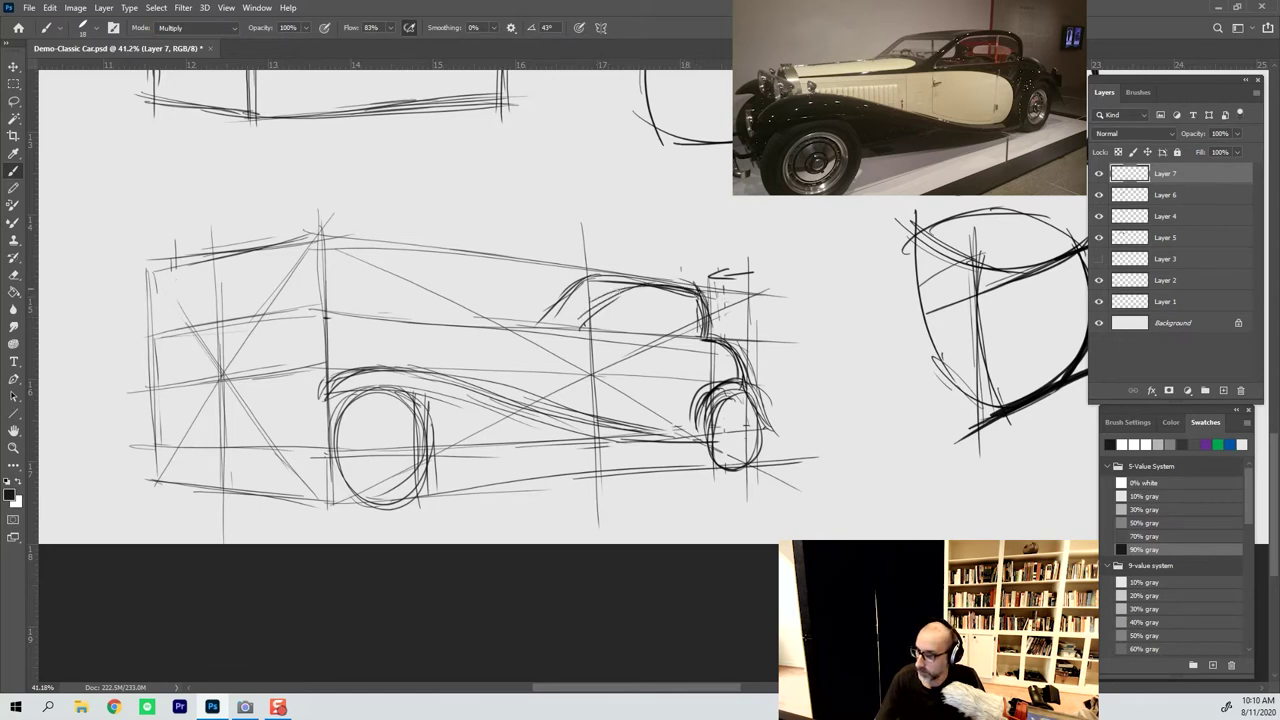
{"action": "mouse_move", "coordinate": [562, 325]}
{"action": "left_mouse_down"}
{"action": "mouse_move", "coordinate": [618, 292]}
{"action": "mouse_move", "coordinate": [584, 315]}
{"action": "mouse_move", "coordinate": [706, 300]}
{"action": "left_mouse_up"}
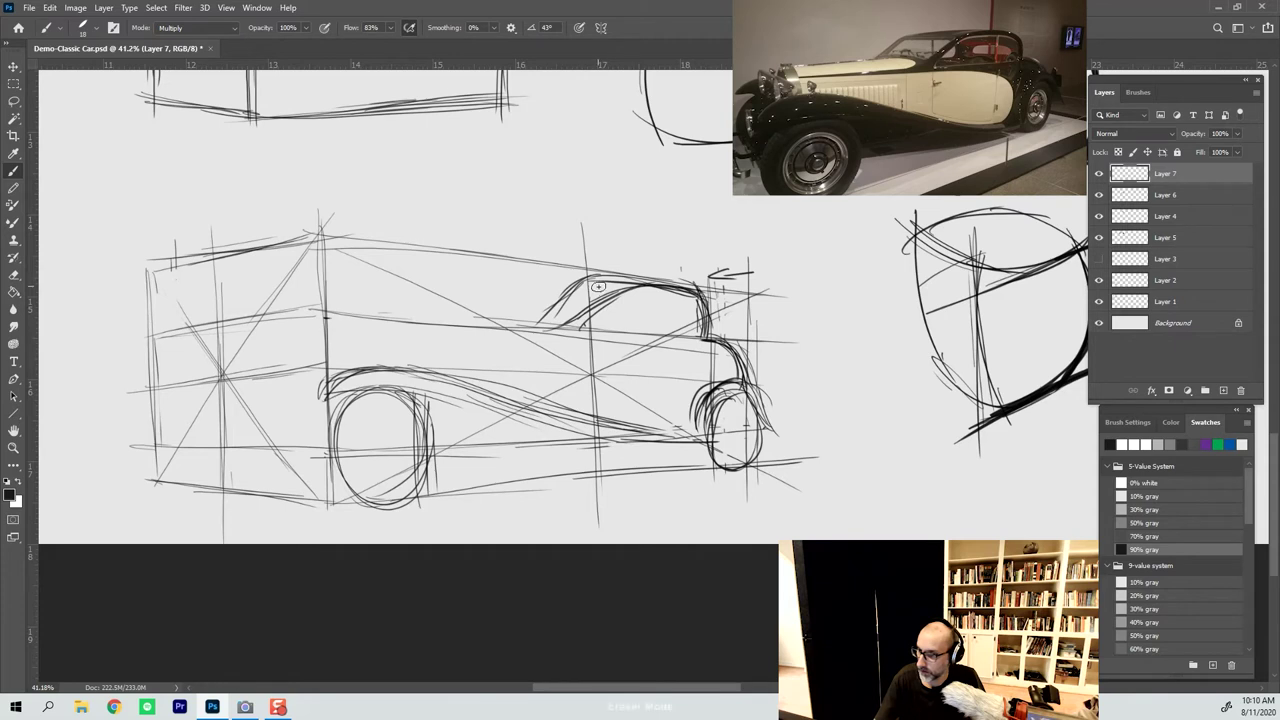
{"action": "mouse_move", "coordinate": [598, 286]}
{"action": "left_mouse_down"}
{"action": "mouse_move", "coordinate": [555, 303]}
{"action": "mouse_move", "coordinate": [583, 281]}
{"action": "mouse_move", "coordinate": [628, 286]}
{"action": "mouse_move", "coordinate": [605, 305]}
{"action": "mouse_move", "coordinate": [616, 284]}
{"action": "mouse_move", "coordinate": [578, 301]}
{"action": "mouse_move", "coordinate": [560, 325]}
{"action": "mouse_move", "coordinate": [578, 312]}
{"action": "mouse_move", "coordinate": [520, 327]}
{"action": "left_mouse_up"}
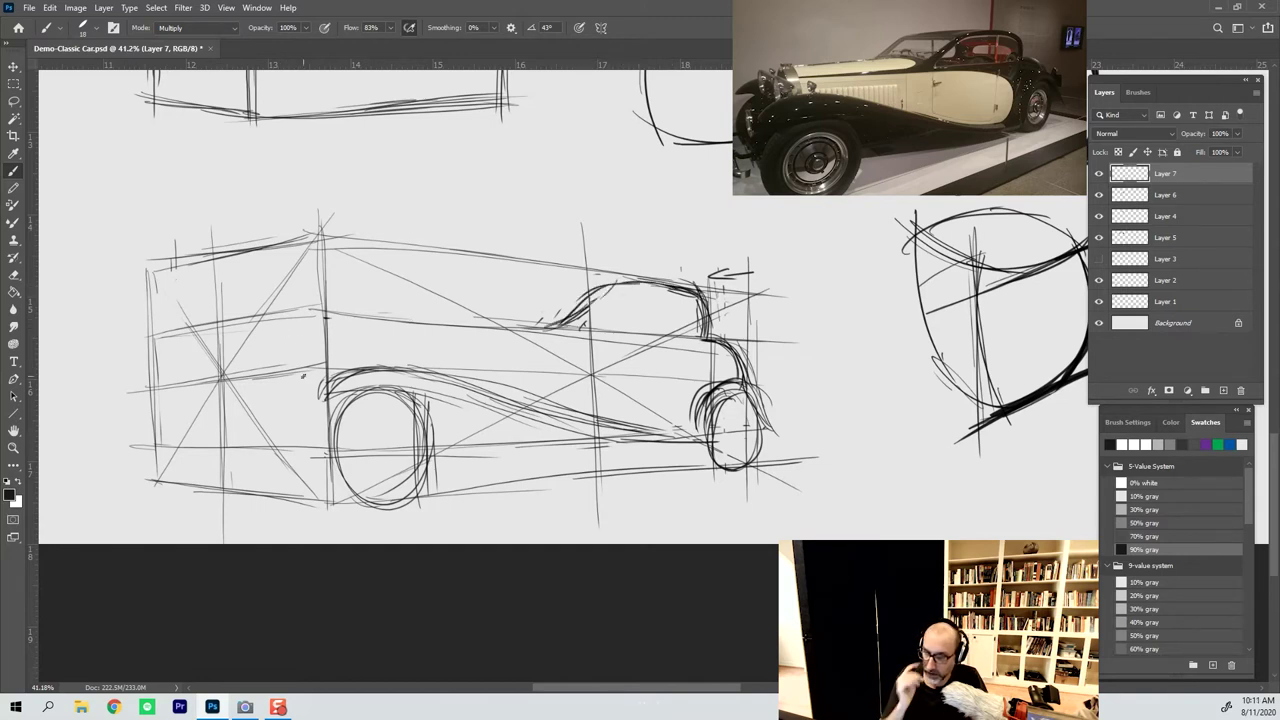
Wrap the near and far front fenders around the box's front face and draw a horizontal bumper with rounded ends
{"action": "mouse_move", "coordinate": [313, 372]}
{"action": "left_mouse_down"}
{"action": "mouse_move", "coordinate": [304, 396]}
{"action": "mouse_move", "coordinate": [360, 366]}
{"action": "mouse_move", "coordinate": [334, 372]}
{"action": "left_mouse_up"}
{"action": "mouse_move", "coordinate": [302, 386]}
{"action": "left_mouse_down"}
{"action": "mouse_move", "coordinate": [342, 368]}
{"action": "mouse_move", "coordinate": [344, 398]}
{"action": "mouse_move", "coordinate": [306, 398]}
{"action": "mouse_move", "coordinate": [340, 368]}
{"action": "left_mouse_up"}
{"action": "mouse_move", "coordinate": [147, 390]}
{"action": "left_mouse_down"}
{"action": "mouse_move", "coordinate": [188, 392]}
{"action": "mouse_move", "coordinate": [167, 386]}
{"action": "mouse_move", "coordinate": [145, 410]}
{"action": "mouse_move", "coordinate": [175, 394]}
{"action": "mouse_move", "coordinate": [167, 419]}
{"action": "mouse_move", "coordinate": [128, 448]}
{"action": "mouse_move", "coordinate": [313, 426]}
{"action": "mouse_move", "coordinate": [340, 456]}
{"action": "mouse_move", "coordinate": [344, 429]}
{"action": "mouse_move", "coordinate": [336, 458]}
{"action": "mouse_move", "coordinate": [200, 457]}
{"action": "left_mouse_up"}
{"action": "mouse_move", "coordinate": [304, 459]}
{"action": "left_mouse_down"}
{"action": "mouse_move", "coordinate": [137, 451]}
{"action": "mouse_move", "coordinate": [270, 456]}
{"action": "left_mouse_up"}
{"action": "left_click_drag", "start_coordinate": [124, 438], "coordinate": [312, 434]}
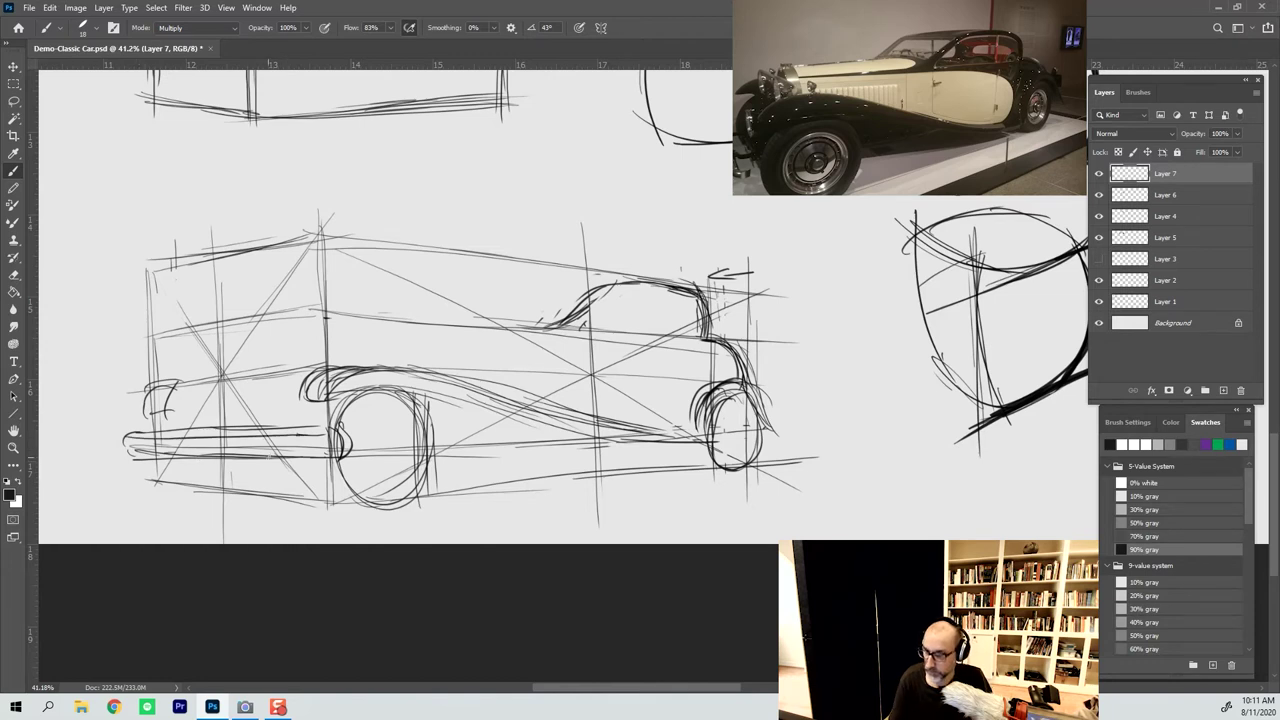
{"action": "mouse_move", "coordinate": [134, 429]}
{"action": "left_mouse_down"}
{"action": "mouse_move", "coordinate": [126, 444]}
{"action": "mouse_move", "coordinate": [140, 463]}
{"action": "left_mouse_up"}
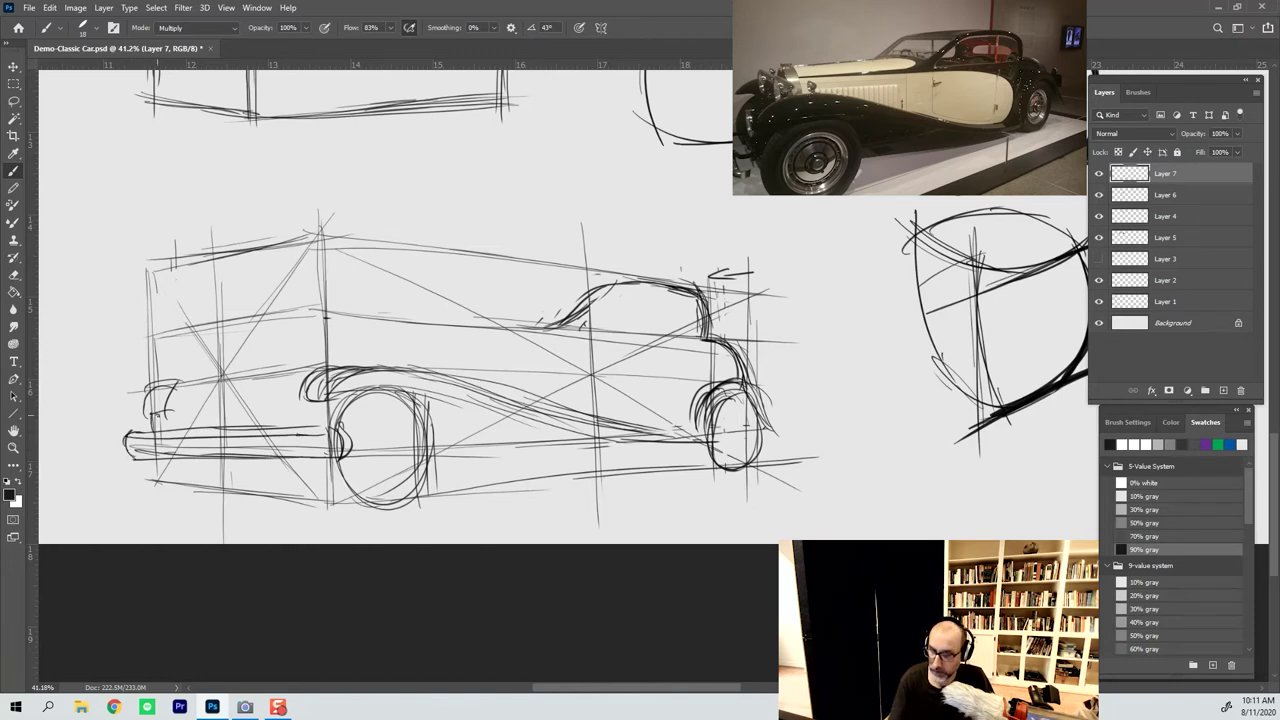
Sketch the visible lower arcs of the far-side front and rear wheels, marking the front one with an arrow
{"action": "mouse_move", "coordinate": [150, 411]}
{"action": "left_mouse_down"}
{"action": "mouse_move", "coordinate": [172, 486]}
{"action": "mouse_move", "coordinate": [196, 482]}
{"action": "mouse_move", "coordinate": [183, 490]}
{"action": "left_mouse_up"}
{"action": "mouse_move", "coordinate": [168, 502]}
{"action": "left_mouse_down"}
{"action": "mouse_move", "coordinate": [184, 488]}
{"action": "mouse_move", "coordinate": [201, 501]}
{"action": "left_mouse_up"}
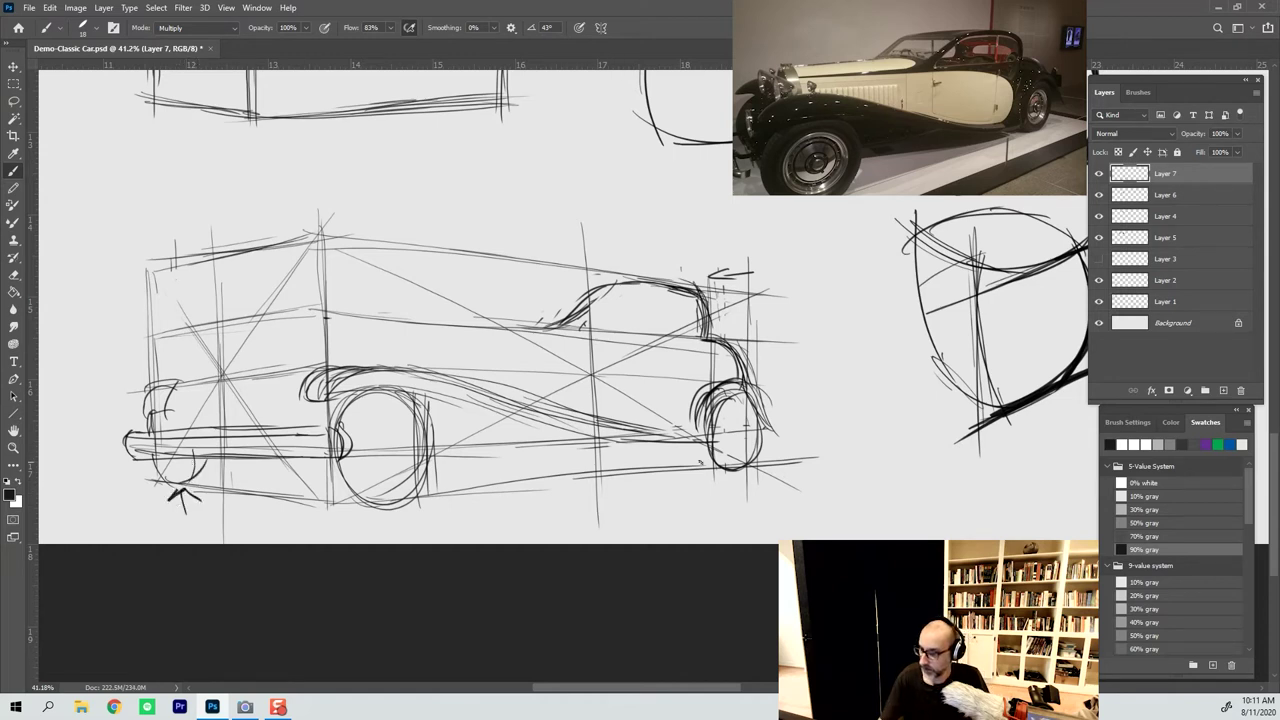
{"action": "mouse_move", "coordinate": [644, 440]}
{"action": "left_mouse_down"}
{"action": "mouse_move", "coordinate": [600, 452]}
{"action": "mouse_move", "coordinate": [643, 443]}
{"action": "left_mouse_up"}
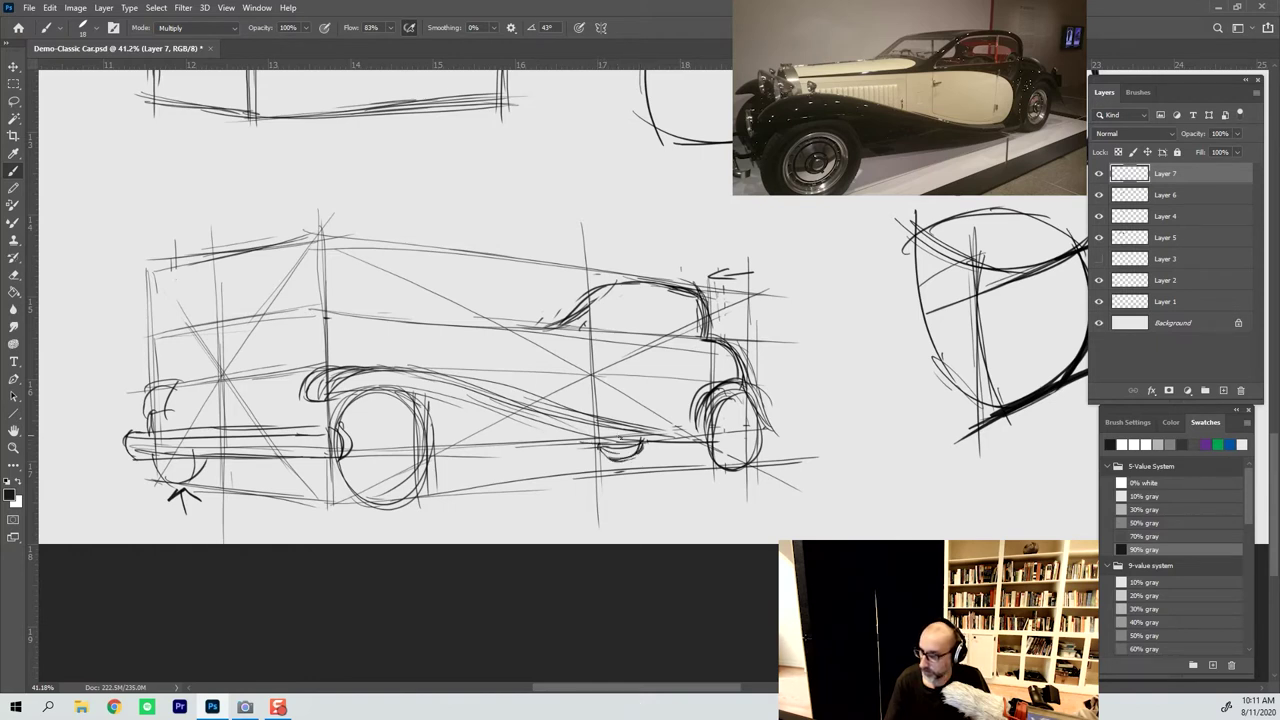
Draw the far side of the cabin by extending the roofline forward and sloping the windshield down to the hood
{"action": "mouse_move", "coordinate": [575, 278]}
{"action": "left_mouse_down"}
{"action": "mouse_move", "coordinate": [702, 294]}
{"action": "mouse_move", "coordinate": [476, 281]}
{"action": "mouse_move", "coordinate": [550, 279]}
{"action": "mouse_move", "coordinate": [528, 279]}
{"action": "left_mouse_up"}
{"action": "left_click_drag", "start_coordinate": [532, 278], "coordinate": [428, 323]}
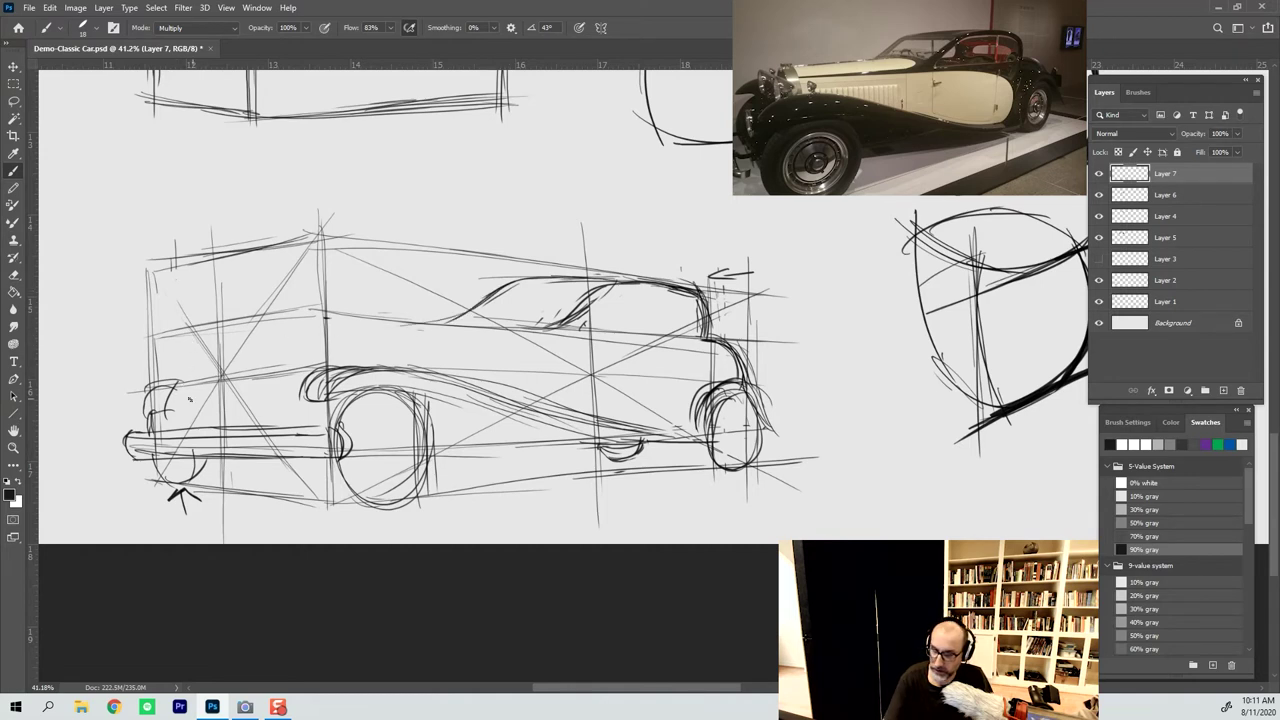
Draw the arched radiator grille outline on the front face and an oval headlight inside it
{"action": "mouse_move", "coordinate": [186, 418]}
{"action": "left_mouse_down"}
{"action": "mouse_move", "coordinate": [191, 362]}
{"action": "mouse_move", "coordinate": [280, 332]}
{"action": "mouse_move", "coordinate": [302, 380]}
{"action": "left_mouse_up"}
{"action": "mouse_move", "coordinate": [286, 336]}
{"action": "left_mouse_down"}
{"action": "mouse_move", "coordinate": [308, 386]}
{"action": "mouse_move", "coordinate": [213, 338]}
{"action": "mouse_move", "coordinate": [295, 361]}
{"action": "left_mouse_up"}
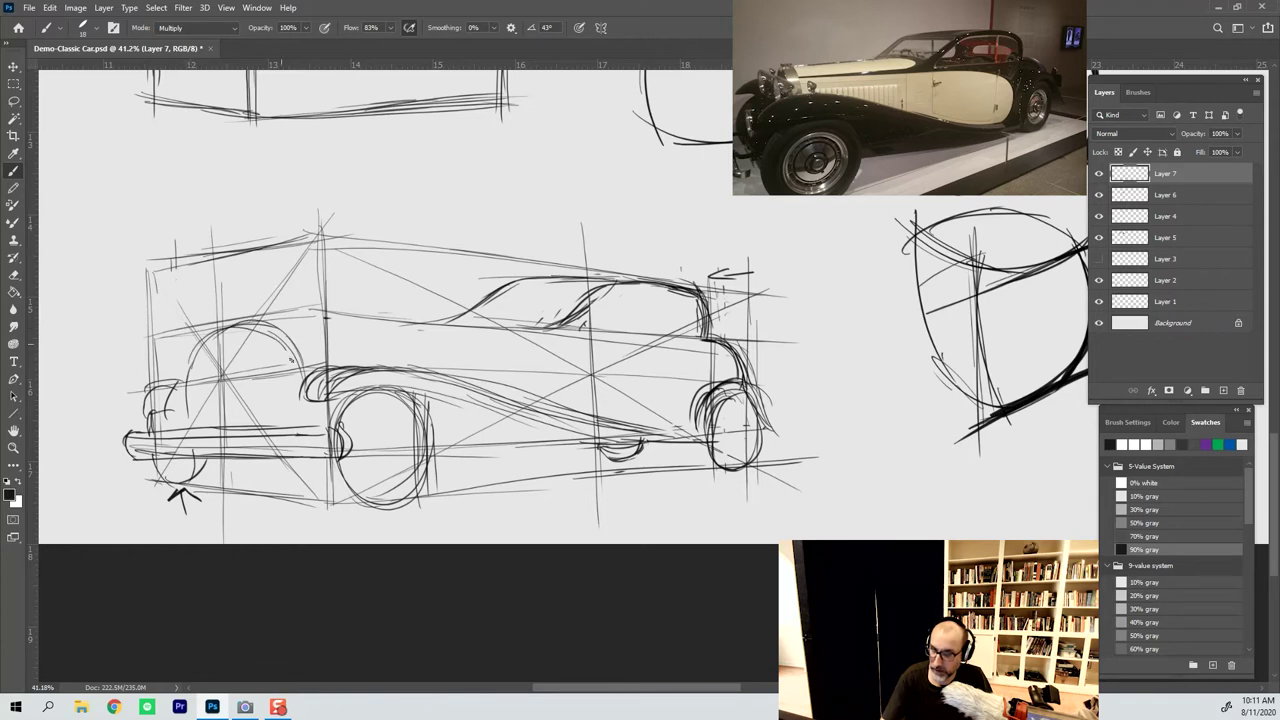
{"action": "mouse_move", "coordinate": [188, 370]}
{"action": "left_mouse_down"}
{"action": "mouse_move", "coordinate": [185, 410]}
{"action": "mouse_move", "coordinate": [208, 413]}
{"action": "mouse_move", "coordinate": [222, 384]}
{"action": "mouse_move", "coordinate": [240, 412]}
{"action": "mouse_move", "coordinate": [216, 398]}
{"action": "mouse_move", "coordinate": [243, 418]}
{"action": "mouse_move", "coordinate": [228, 380]}
{"action": "mouse_move", "coordinate": [255, 390]}
{"action": "left_mouse_up"}
{"action": "mouse_move", "coordinate": [255, 325]}
{"action": "left_mouse_down"}
{"action": "mouse_move", "coordinate": [302, 372]}
{"action": "mouse_move", "coordinate": [305, 420]}
{"action": "mouse_move", "coordinate": [325, 401]}
{"action": "mouse_move", "coordinate": [323, 427]}
{"action": "left_mouse_up"}
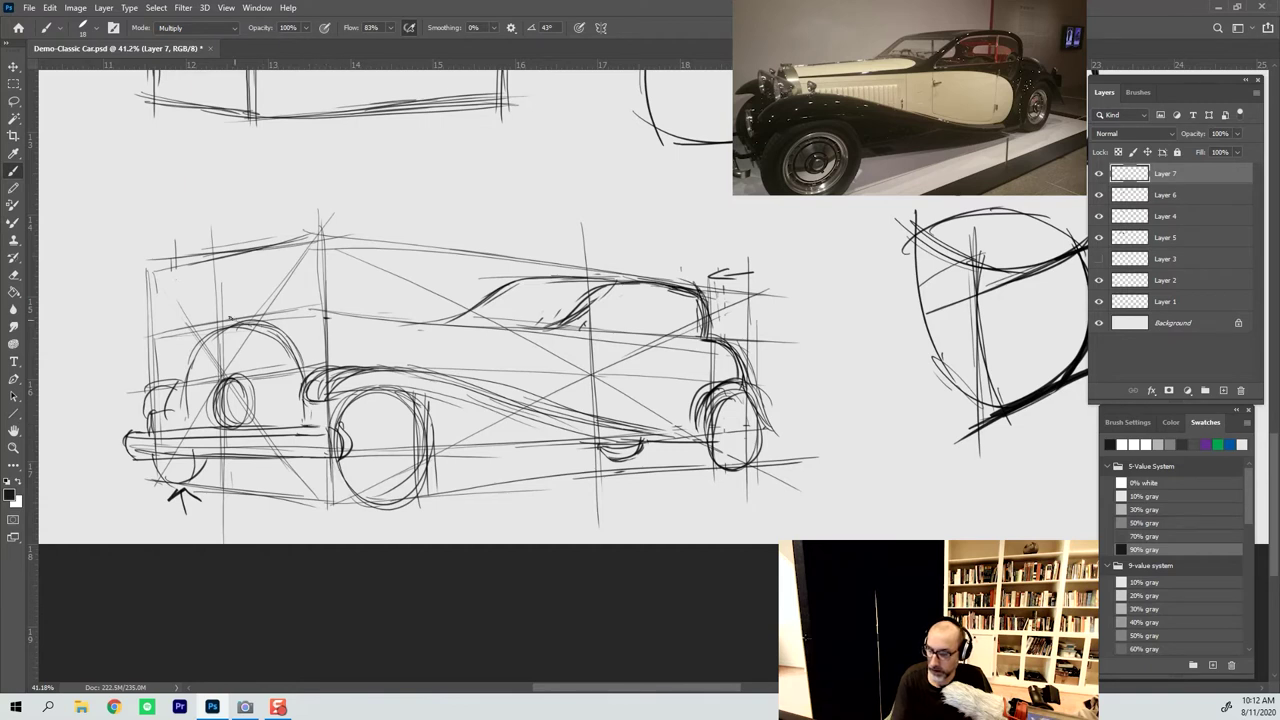
Reinforce the hood's top line with repeated strokes from the grille arch back to the windshield base
{"action": "left_click_drag", "start_coordinate": [238, 320], "coordinate": [420, 326]}
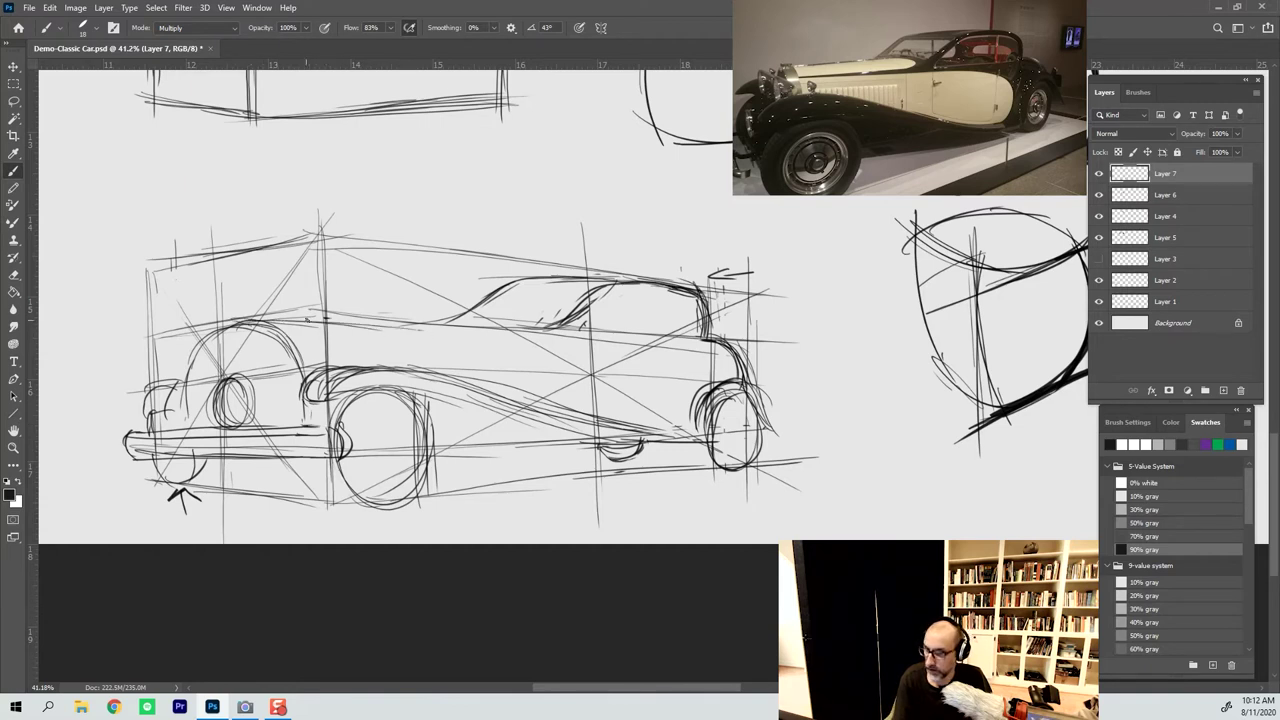
{"action": "left_click_drag", "start_coordinate": [304, 322], "coordinate": [515, 330]}
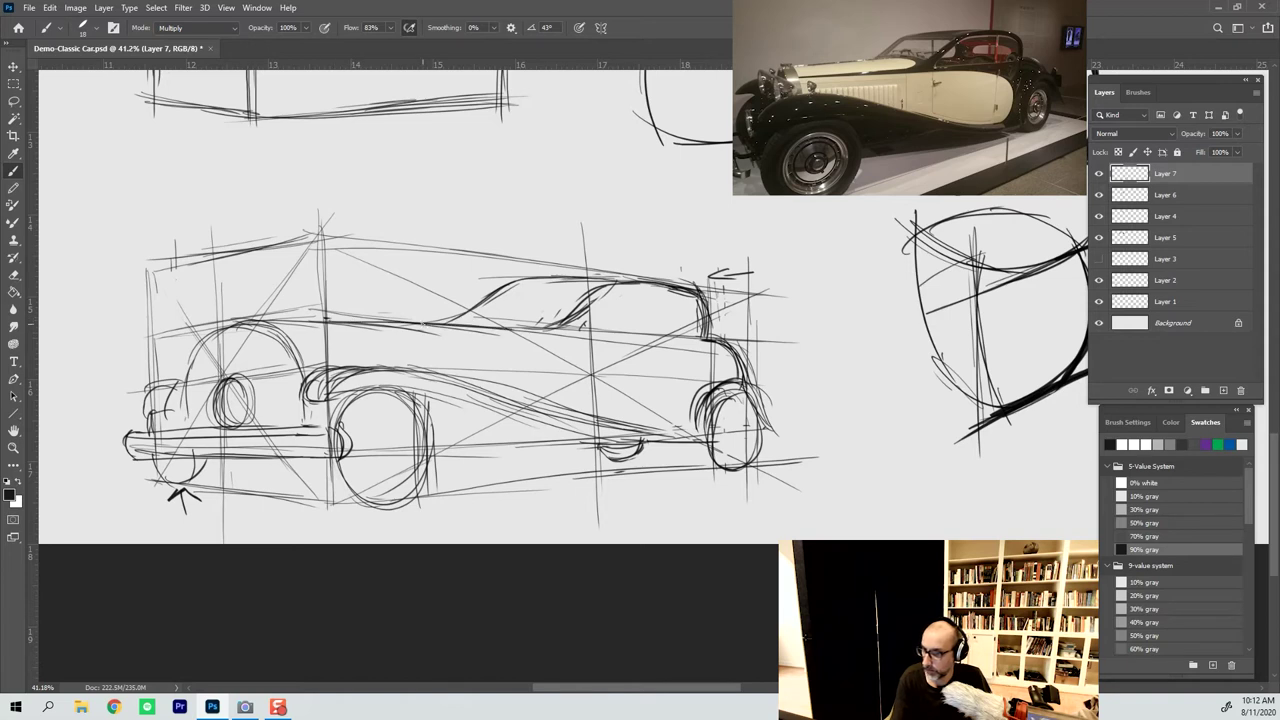
{"action": "left_click_drag", "start_coordinate": [420, 324], "coordinate": [528, 334]}
{"action": "left_click_drag", "start_coordinate": [280, 320], "coordinate": [480, 328]}
{"action": "mouse_move", "coordinate": [240, 316]}
{"action": "left_mouse_down"}
{"action": "mouse_move", "coordinate": [512, 340]}
{"action": "mouse_move", "coordinate": [416, 326]}
{"action": "mouse_move", "coordinate": [522, 340]}
{"action": "mouse_move", "coordinate": [556, 328]}
{"action": "left_mouse_up"}
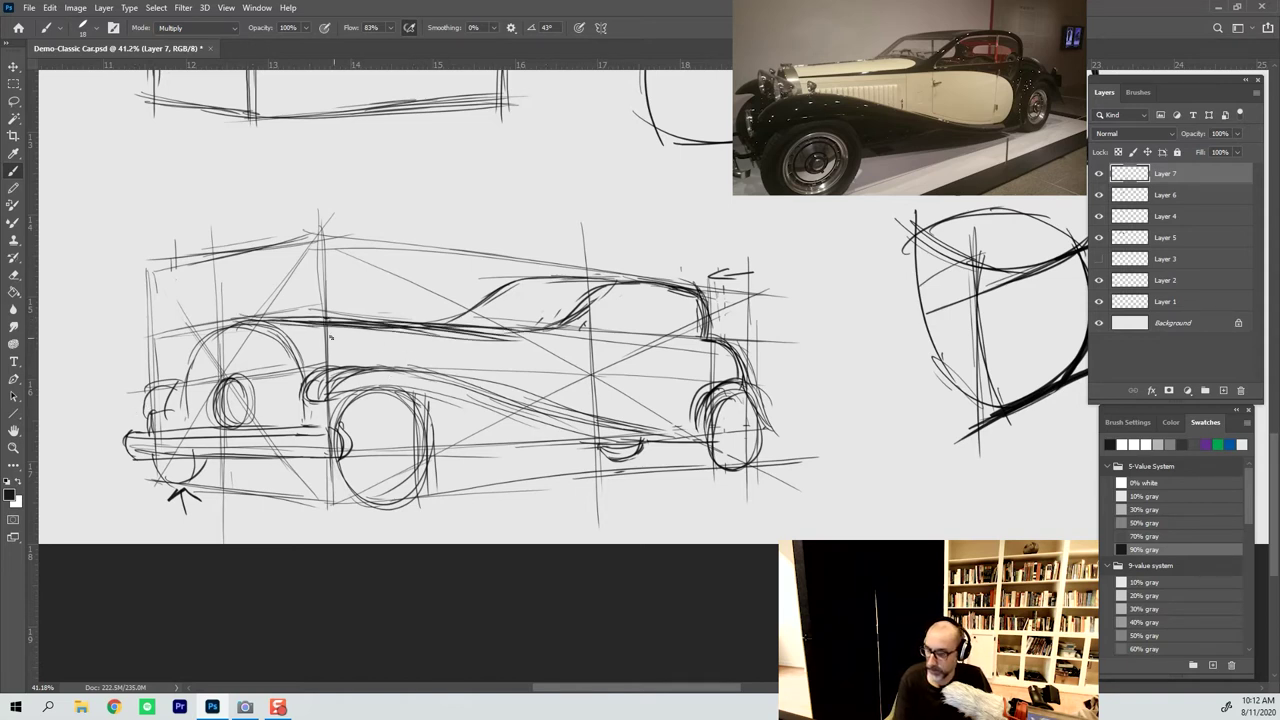
Add strokes below the hood line and strengthen the beltline along the body side toward the tail
{"action": "left_click_drag", "start_coordinate": [290, 336], "coordinate": [504, 350]}
{"action": "left_click_drag", "start_coordinate": [360, 334], "coordinate": [722, 346]}
{"action": "left_click_drag", "start_coordinate": [436, 328], "coordinate": [672, 340]}
{"action": "left_click_drag", "start_coordinate": [498, 330], "coordinate": [552, 338]}
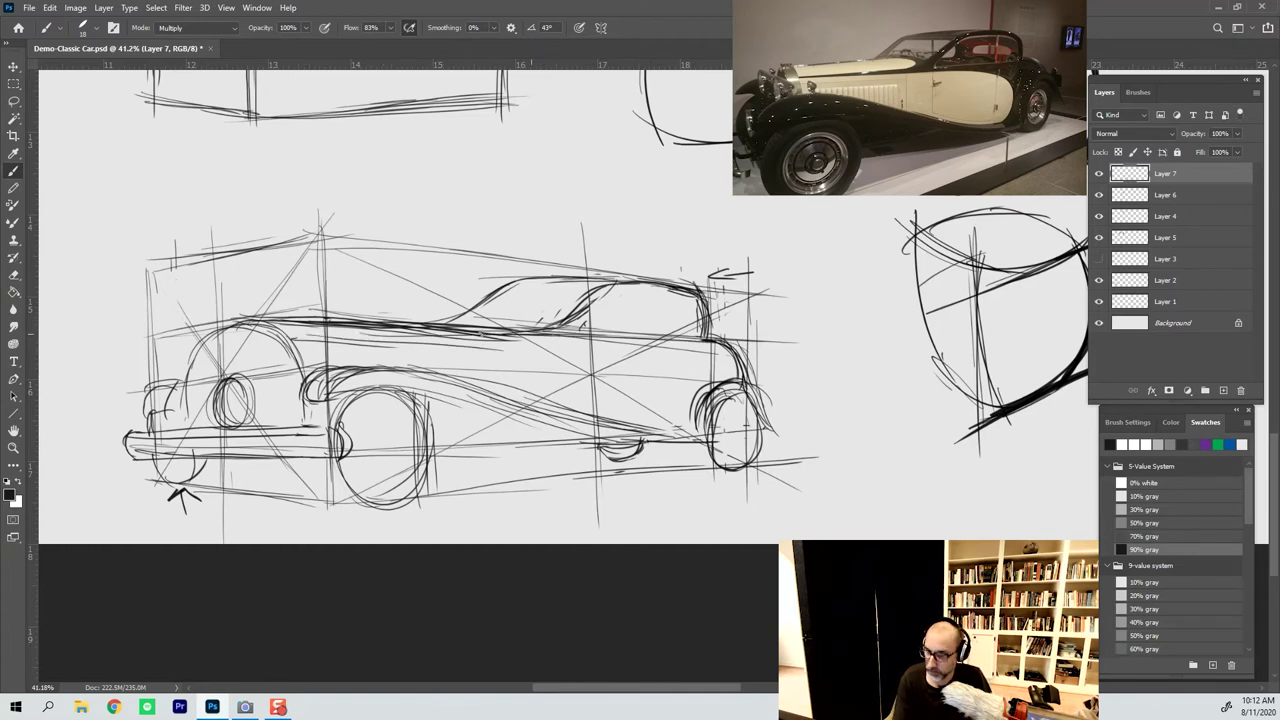
Reinforce the beltline along the body side, the cabin's roofline and the windshield pillar of the three-quarter car sketch
{"action": "left_click_drag", "start_coordinate": [348, 332], "coordinate": [492, 336]}
{"action": "left_click_drag", "start_coordinate": [292, 330], "coordinate": [718, 350]}
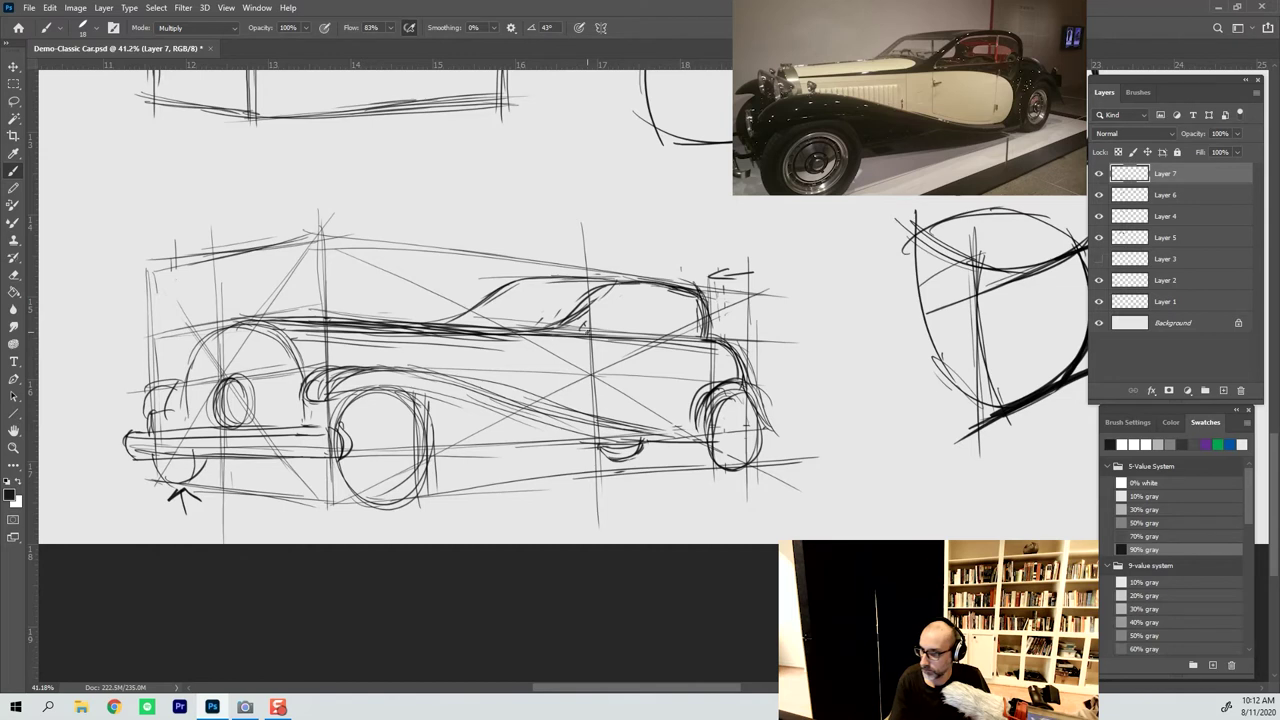
{"action": "left_click_drag", "start_coordinate": [480, 300], "coordinate": [614, 277]}
{"action": "left_click_drag", "start_coordinate": [520, 288], "coordinate": [670, 284]}
{"action": "left_click_drag", "start_coordinate": [586, 277], "coordinate": [666, 285]}
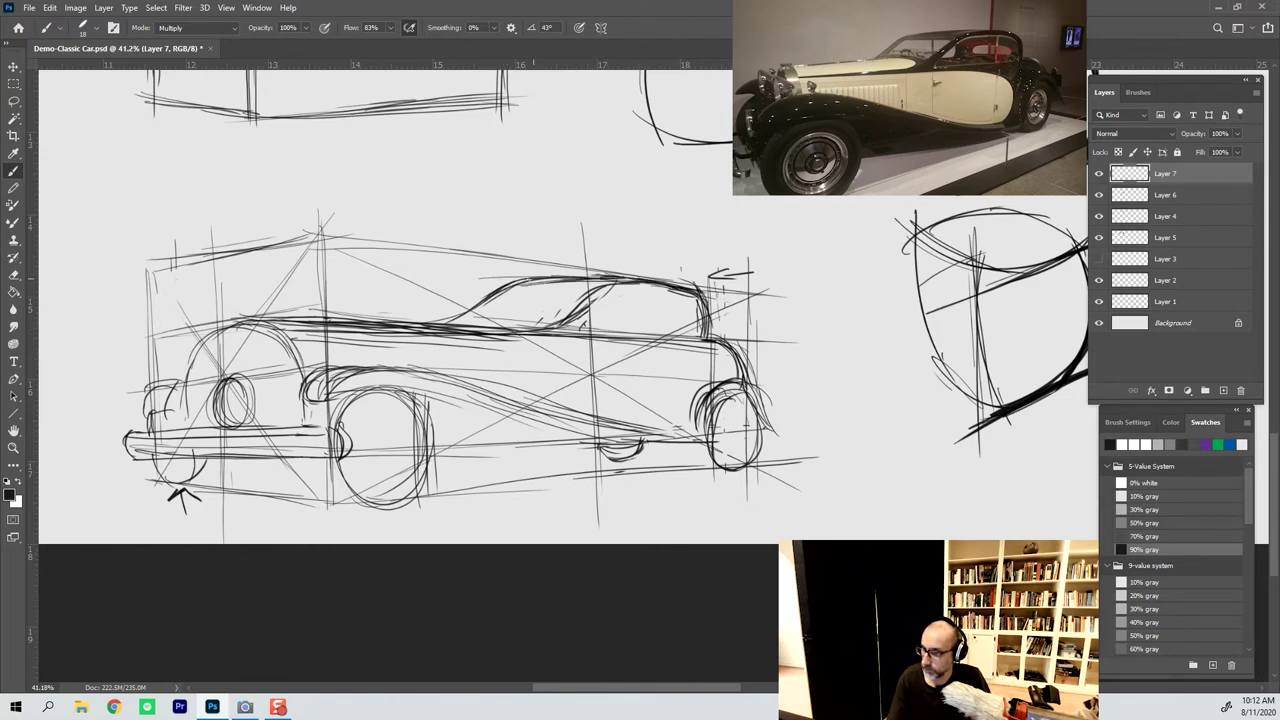
{"action": "left_click_drag", "start_coordinate": [546, 285], "coordinate": [612, 277]}
{"action": "left_click_drag", "start_coordinate": [566, 305], "coordinate": [584, 291]}
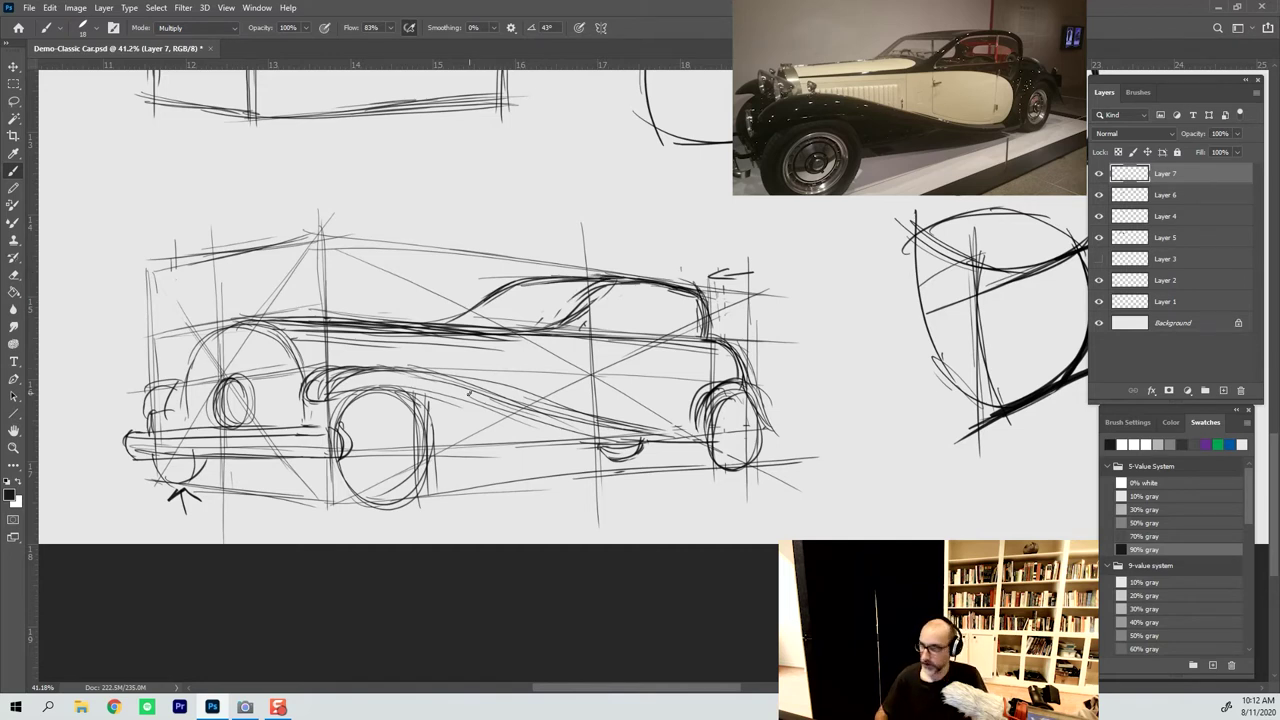
Add a new layer and trace dark contour lines over the near front fender's rounded nose and top arch
{"action": "left_click", "coordinate": [1222, 390]}
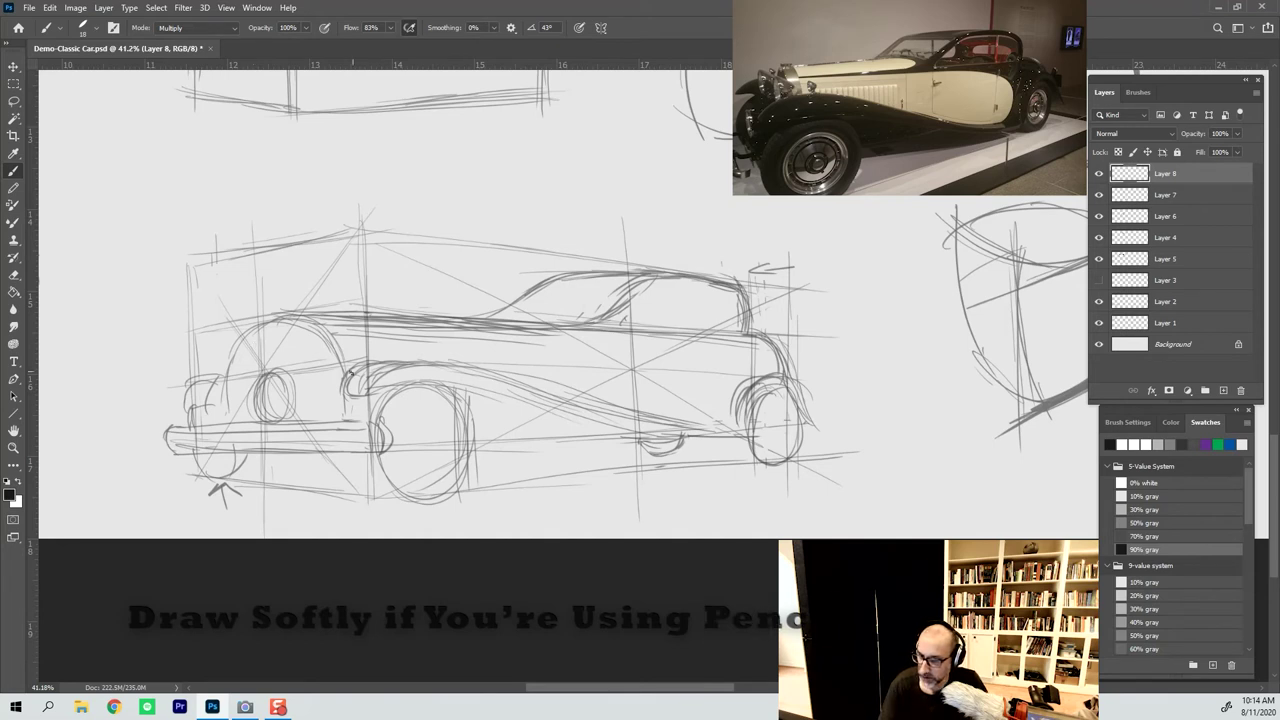
{"action": "left_click_drag", "start_coordinate": [350, 388], "coordinate": [342, 396]}
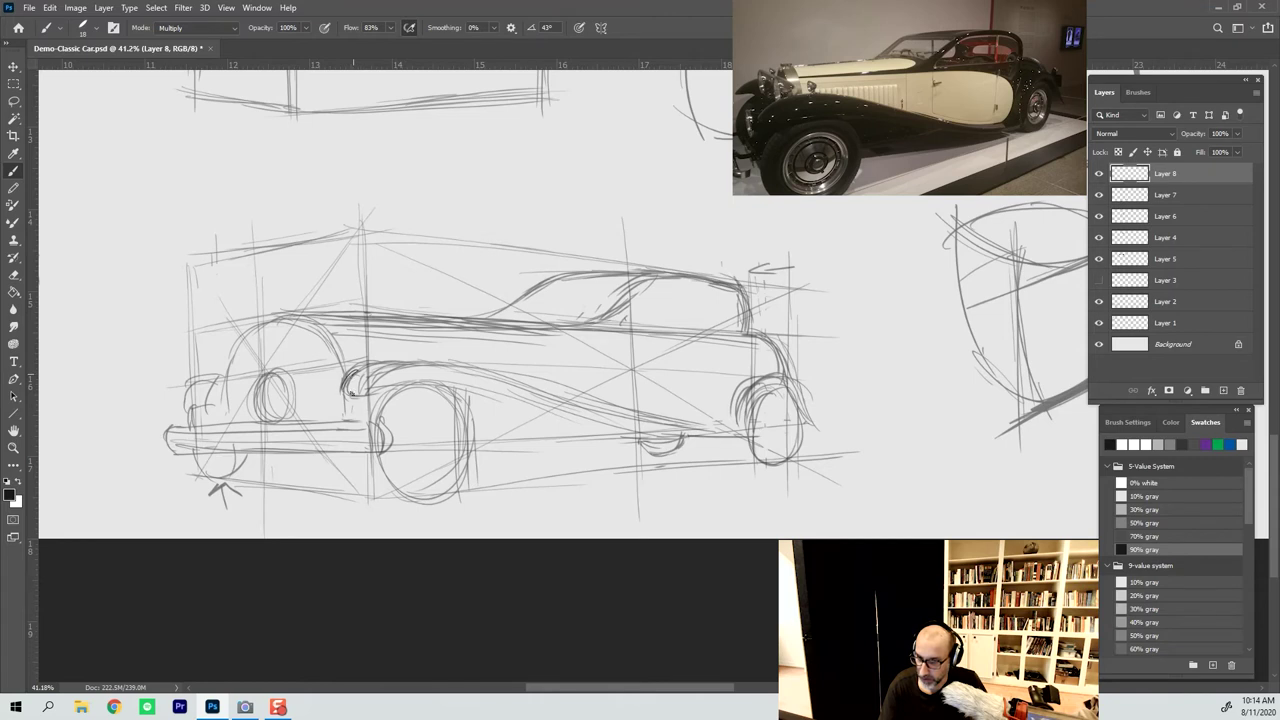
{"action": "mouse_move", "coordinate": [356, 374]}
{"action": "left_mouse_down"}
{"action": "mouse_move", "coordinate": [348, 396]}
{"action": "mouse_move", "coordinate": [484, 388]}
{"action": "left_mouse_up"}
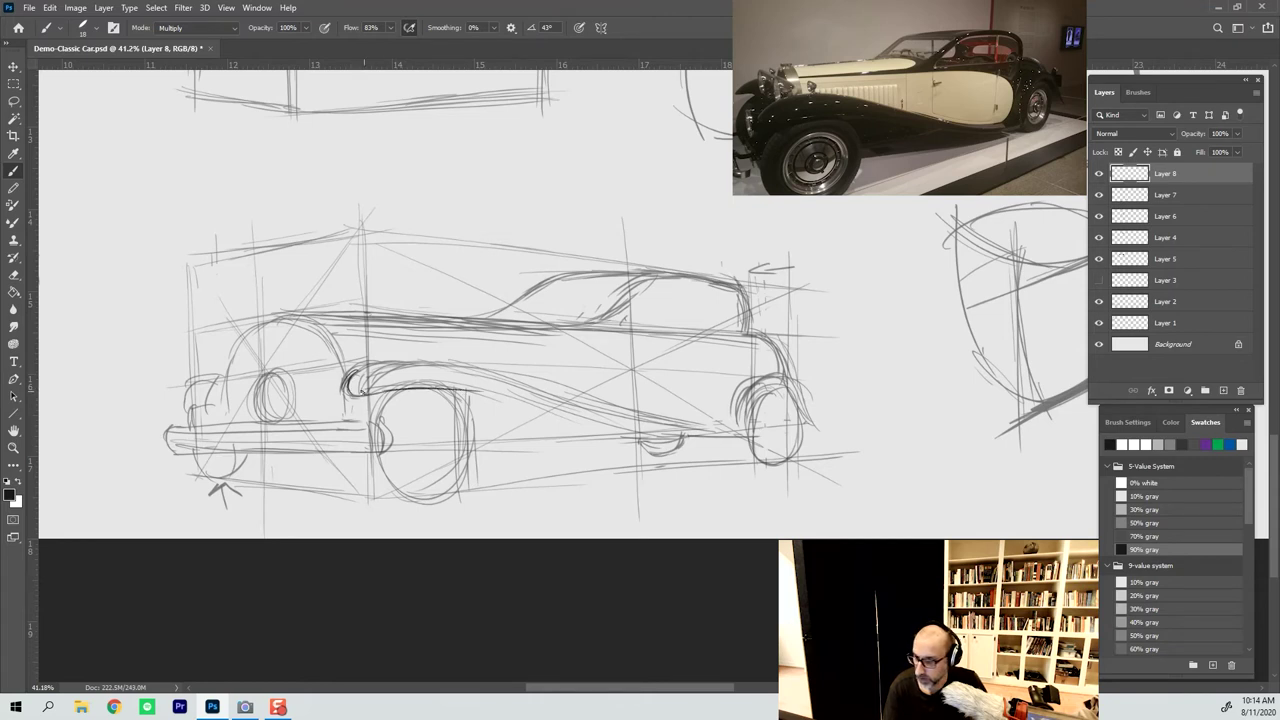
{"action": "mouse_move", "coordinate": [350, 386]}
{"action": "left_mouse_down"}
{"action": "mouse_move", "coordinate": [376, 396]}
{"action": "mouse_move", "coordinate": [411, 372]}
{"action": "mouse_move", "coordinate": [478, 368]}
{"action": "left_mouse_up"}
{"action": "left_click_drag", "start_coordinate": [398, 373], "coordinate": [536, 384]}
{"action": "left_click_drag", "start_coordinate": [460, 368], "coordinate": [622, 420]}
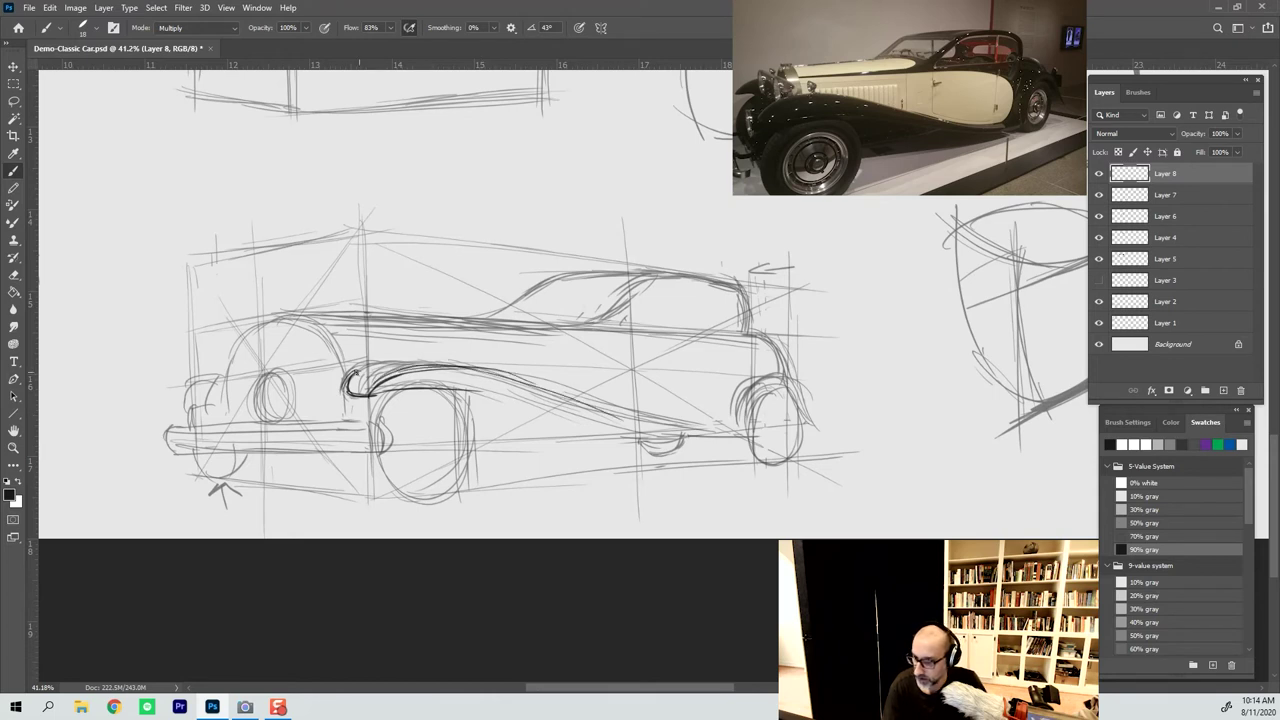
{"action": "left_click_drag", "start_coordinate": [346, 384], "coordinate": [414, 358]}
{"action": "left_click_drag", "start_coordinate": [346, 386], "coordinate": [376, 364]}
{"action": "left_click_drag", "start_coordinate": [374, 368], "coordinate": [436, 359]}
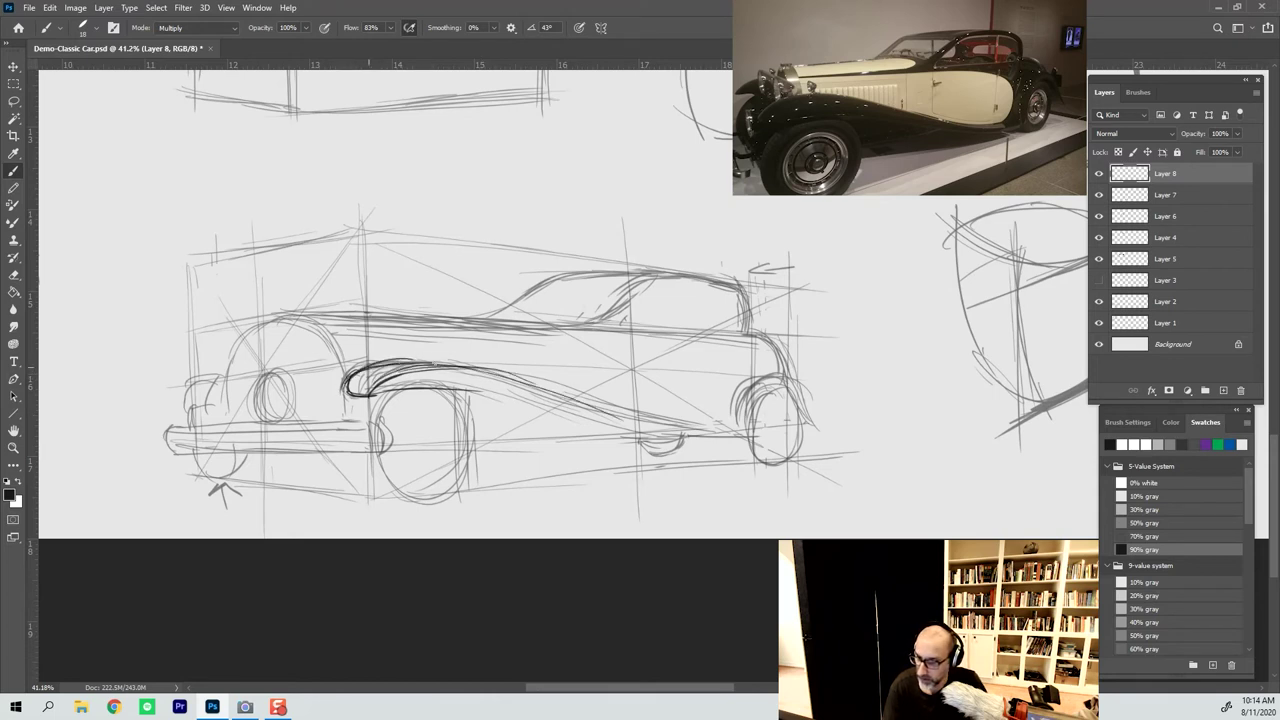
Trace the near fender's lower edge from above the front wheel down along the running board to the rear wheel
{"action": "mouse_move", "coordinate": [370, 392]}
{"action": "left_mouse_down"}
{"action": "mouse_move", "coordinate": [438, 362]}
{"action": "mouse_move", "coordinate": [508, 378]}
{"action": "left_mouse_up"}
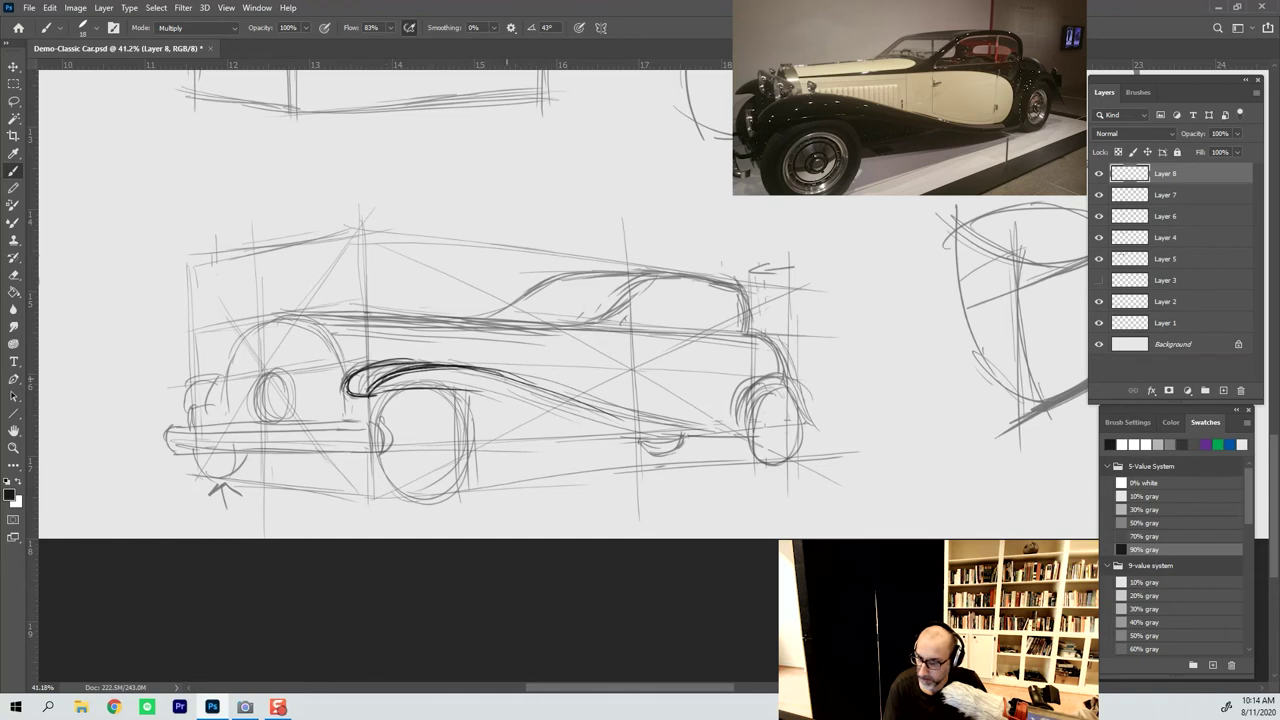
{"action": "mouse_move", "coordinate": [354, 376]}
{"action": "left_mouse_down"}
{"action": "mouse_move", "coordinate": [408, 361]}
{"action": "mouse_move", "coordinate": [406, 389]}
{"action": "mouse_move", "coordinate": [465, 387]}
{"action": "mouse_move", "coordinate": [636, 440]}
{"action": "left_mouse_up"}
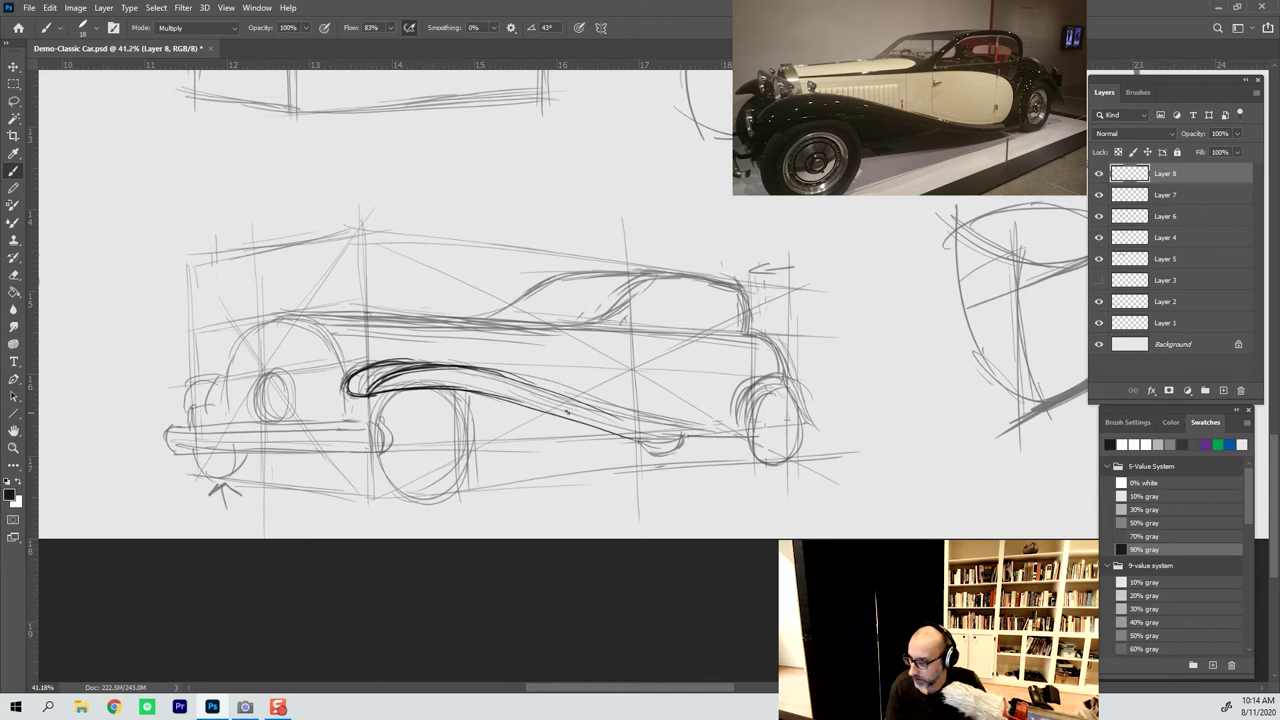
{"action": "left_click_drag", "start_coordinate": [490, 390], "coordinate": [688, 439]}
{"action": "mouse_move", "coordinate": [610, 430]}
{"action": "left_mouse_down"}
{"action": "mouse_move", "coordinate": [752, 437]}
{"action": "mouse_move", "coordinate": [614, 429]}
{"action": "mouse_move", "coordinate": [736, 438]}
{"action": "left_mouse_up"}
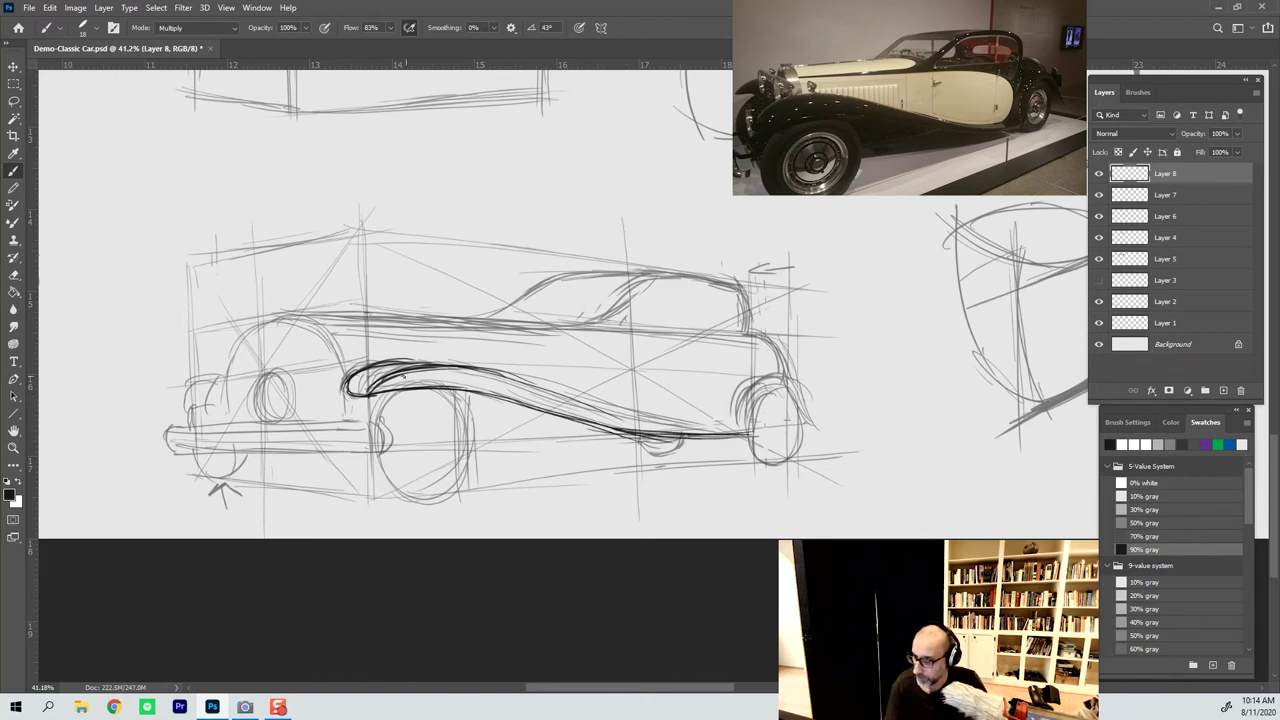
Trace the near fender's upper edge in a sweeping curve from the front arch down to the running board
{"action": "left_click_drag", "start_coordinate": [368, 374], "coordinate": [544, 368]}
{"action": "left_click_drag", "start_coordinate": [436, 362], "coordinate": [638, 420]}
{"action": "mouse_move", "coordinate": [524, 377]}
{"action": "left_mouse_down"}
{"action": "mouse_move", "coordinate": [736, 427]}
{"action": "mouse_move", "coordinate": [577, 404]}
{"action": "mouse_move", "coordinate": [492, 369]}
{"action": "left_mouse_up"}
{"action": "mouse_move", "coordinate": [392, 364]}
{"action": "left_mouse_down"}
{"action": "mouse_move", "coordinate": [474, 366]}
{"action": "mouse_move", "coordinate": [628, 410]}
{"action": "left_mouse_up"}
{"action": "mouse_move", "coordinate": [540, 388]}
{"action": "left_mouse_down"}
{"action": "mouse_move", "coordinate": [630, 418]}
{"action": "mouse_move", "coordinate": [740, 426]}
{"action": "mouse_move", "coordinate": [426, 362]}
{"action": "mouse_move", "coordinate": [378, 374]}
{"action": "mouse_move", "coordinate": [456, 360]}
{"action": "mouse_move", "coordinate": [368, 386]}
{"action": "left_mouse_up"}
{"action": "left_click_drag", "start_coordinate": [373, 381], "coordinate": [487, 367]}
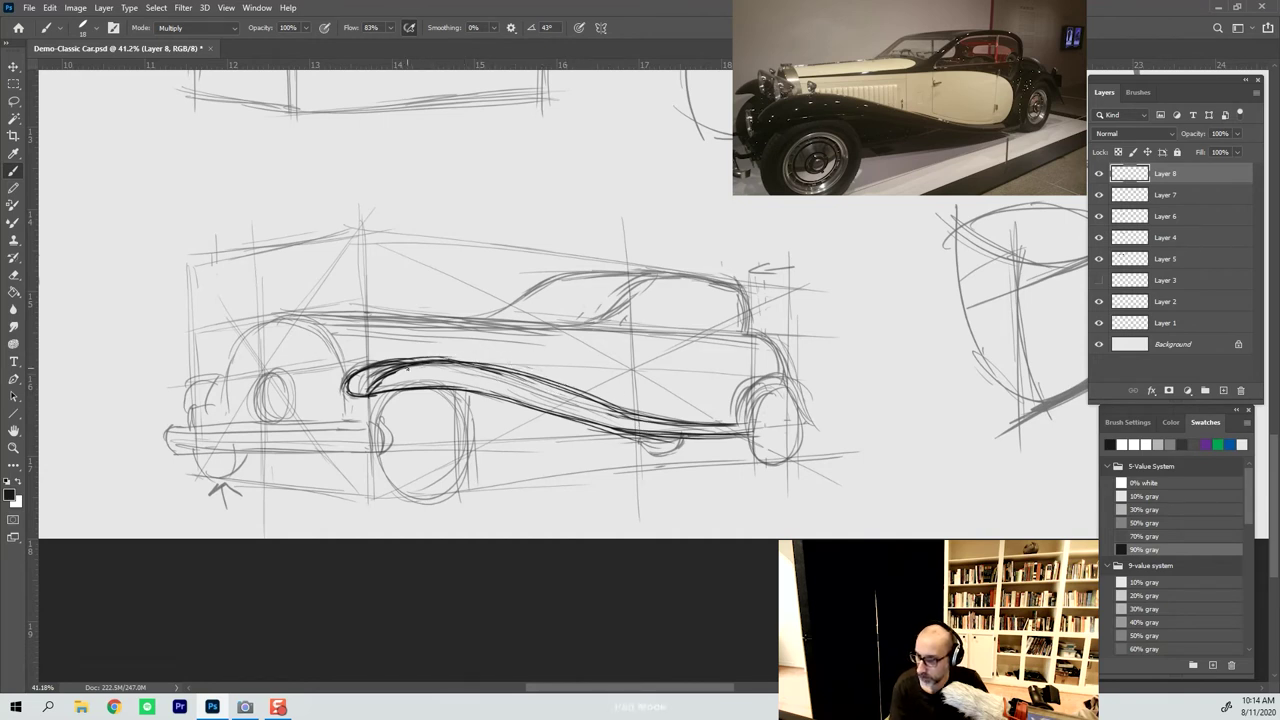
Trace the rear fender arch with its flared tail and darken the near rear wheel's ellipse beneath it
{"action": "mouse_move", "coordinate": [407, 368]}
{"action": "left_mouse_down"}
{"action": "mouse_move", "coordinate": [543, 379]}
{"action": "mouse_move", "coordinate": [706, 427]}
{"action": "mouse_move", "coordinate": [745, 428]}
{"action": "mouse_move", "coordinate": [768, 384]}
{"action": "mouse_move", "coordinate": [752, 417]}
{"action": "mouse_move", "coordinate": [778, 388]}
{"action": "left_mouse_up"}
{"action": "mouse_move", "coordinate": [776, 388]}
{"action": "left_mouse_down"}
{"action": "mouse_move", "coordinate": [826, 427]}
{"action": "mouse_move", "coordinate": [778, 376]}
{"action": "mouse_move", "coordinate": [742, 392]}
{"action": "mouse_move", "coordinate": [806, 390]}
{"action": "mouse_move", "coordinate": [738, 399]}
{"action": "mouse_move", "coordinate": [736, 420]}
{"action": "mouse_move", "coordinate": [750, 398]}
{"action": "mouse_move", "coordinate": [795, 380]}
{"action": "mouse_move", "coordinate": [774, 383]}
{"action": "mouse_move", "coordinate": [744, 424]}
{"action": "mouse_move", "coordinate": [788, 385]}
{"action": "left_mouse_up"}
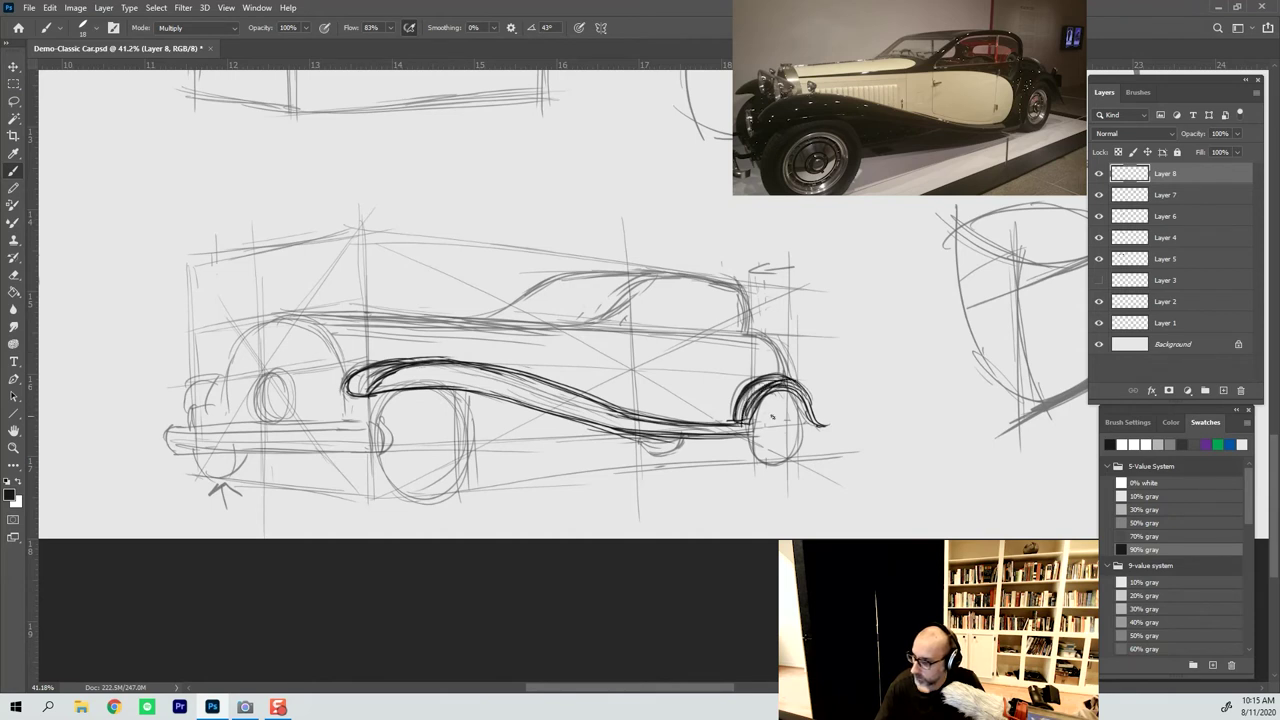
{"action": "left_click_drag", "start_coordinate": [747, 441], "coordinate": [778, 466]}
{"action": "mouse_move", "coordinate": [800, 402]}
{"action": "left_mouse_down"}
{"action": "mouse_move", "coordinate": [806, 428]}
{"action": "mouse_move", "coordinate": [780, 464]}
{"action": "mouse_move", "coordinate": [800, 452]}
{"action": "mouse_move", "coordinate": [786, 390]}
{"action": "mouse_move", "coordinate": [764, 458]}
{"action": "mouse_move", "coordinate": [778, 466]}
{"action": "mouse_move", "coordinate": [748, 462]}
{"action": "mouse_move", "coordinate": [782, 468]}
{"action": "mouse_move", "coordinate": [746, 458]}
{"action": "left_mouse_up"}
{"action": "left_click_drag", "start_coordinate": [748, 458], "coordinate": [758, 467]}
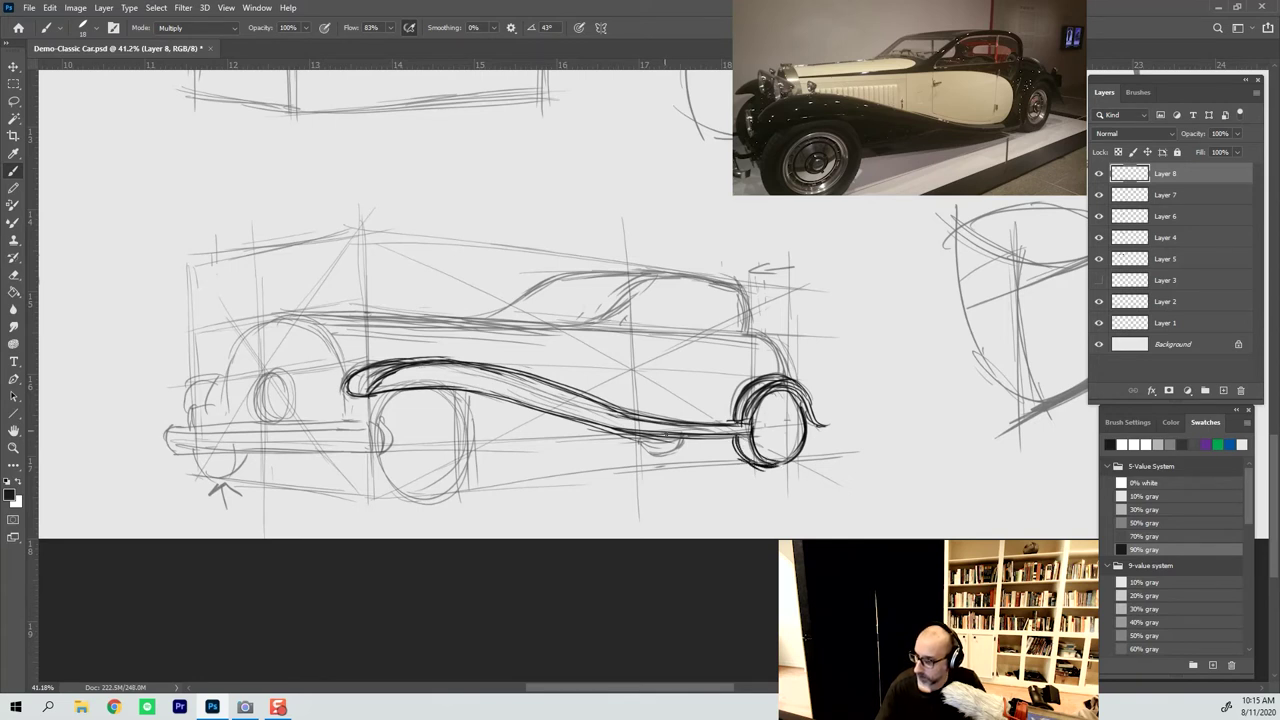
Darken the far rear wheel's lower arc and draw the underbody lines running back from the front wheel
{"action": "left_click_drag", "start_coordinate": [640, 446], "coordinate": [684, 434]}
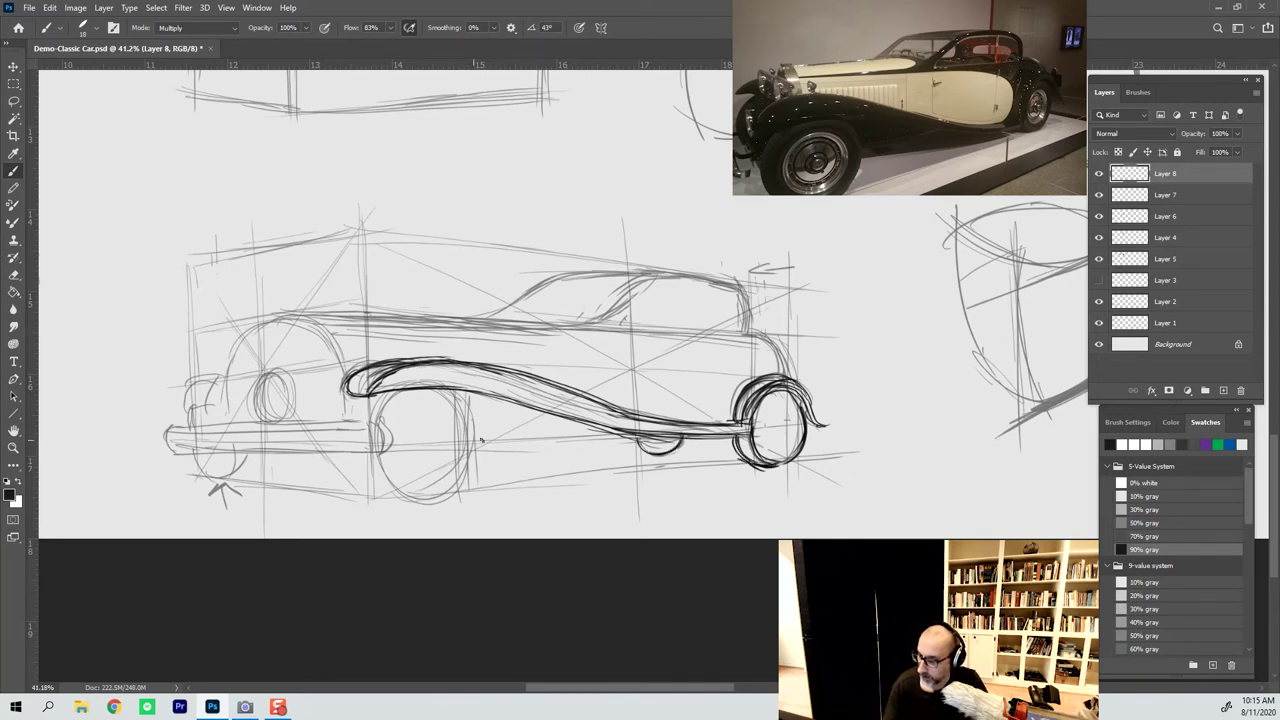
{"action": "mouse_move", "coordinate": [481, 440]}
{"action": "left_mouse_down"}
{"action": "mouse_move", "coordinate": [622, 437]}
{"action": "mouse_move", "coordinate": [564, 422]}
{"action": "mouse_move", "coordinate": [584, 423]}
{"action": "left_mouse_up"}
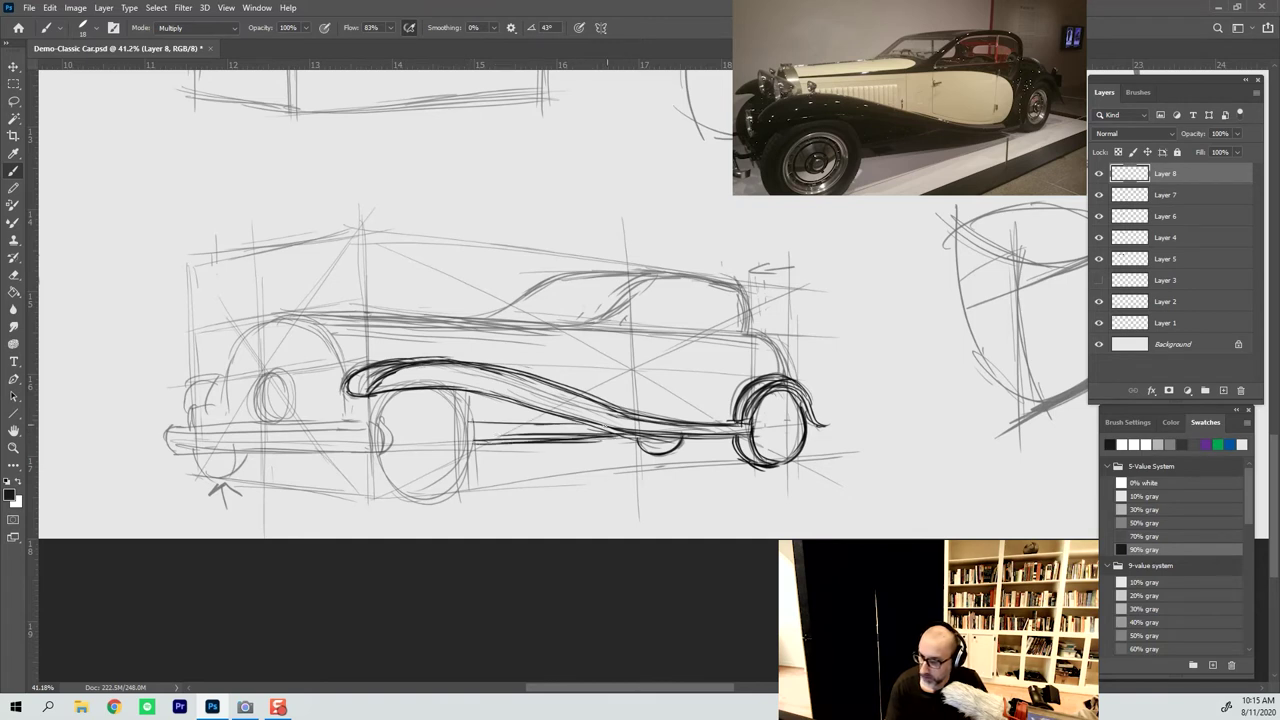
Trace the near front wheel's ellipse with repeated strokes and add an outer curve on its front side for tire thickness
{"action": "left_click_drag", "start_coordinate": [395, 391], "coordinate": [379, 423]}
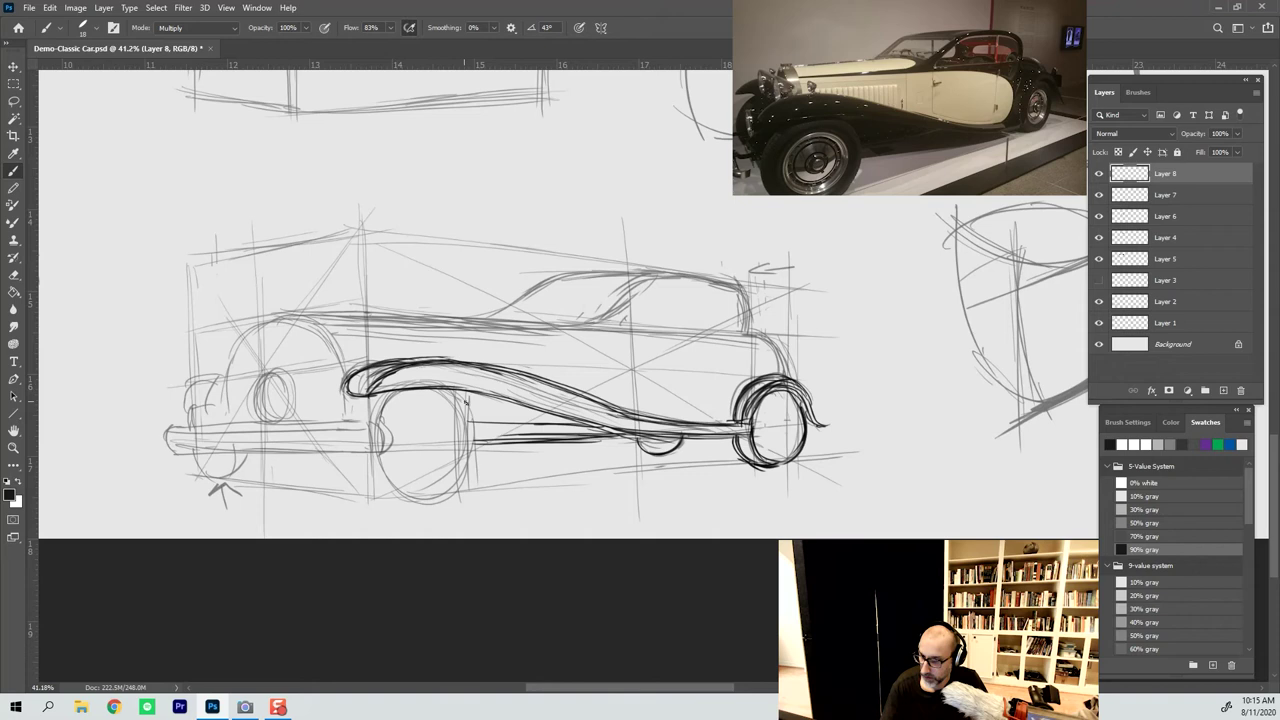
{"action": "mouse_move", "coordinate": [465, 401]}
{"action": "left_mouse_down"}
{"action": "mouse_move", "coordinate": [470, 476]}
{"action": "mouse_move", "coordinate": [414, 496]}
{"action": "left_mouse_up"}
{"action": "left_click_drag", "start_coordinate": [384, 398], "coordinate": [376, 436]}
{"action": "left_click_drag", "start_coordinate": [374, 438], "coordinate": [460, 500]}
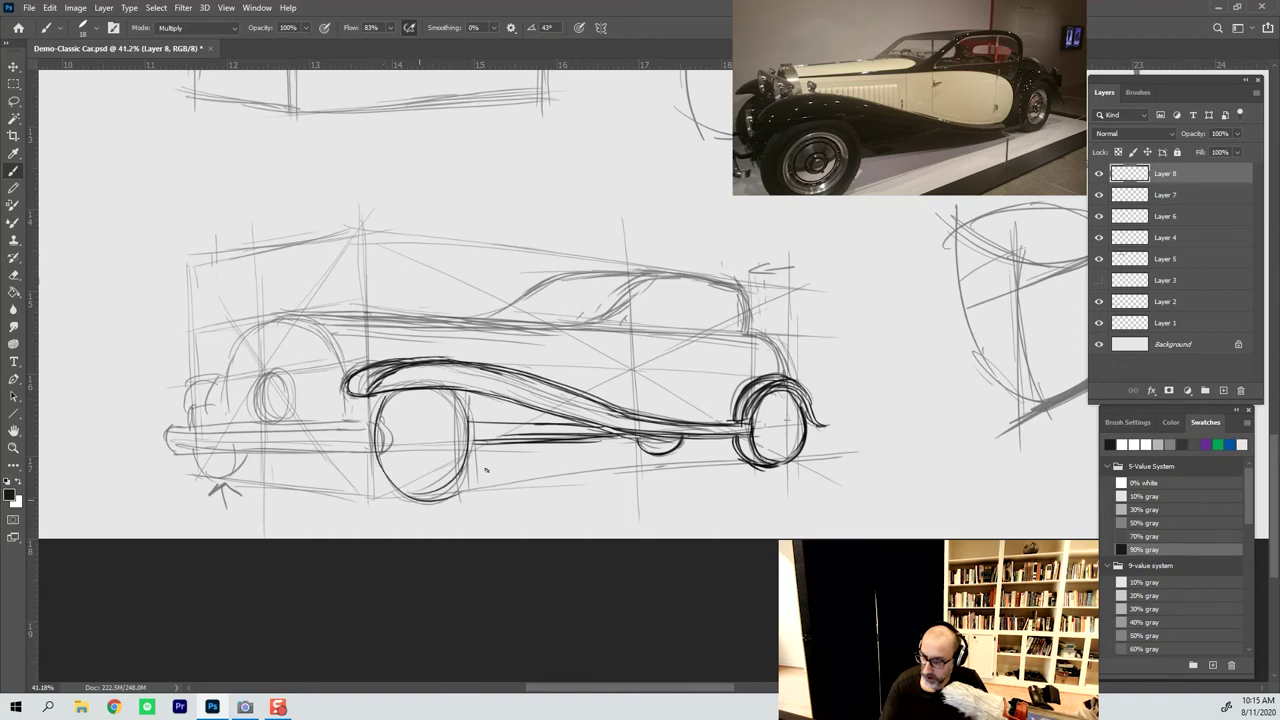
{"action": "mouse_move", "coordinate": [462, 392]}
{"action": "left_mouse_down"}
{"action": "mouse_move", "coordinate": [466, 466]}
{"action": "mouse_move", "coordinate": [412, 494]}
{"action": "left_mouse_up"}
{"action": "mouse_move", "coordinate": [388, 388]}
{"action": "left_mouse_down"}
{"action": "mouse_move", "coordinate": [374, 430]}
{"action": "mouse_move", "coordinate": [382, 474]}
{"action": "mouse_move", "coordinate": [414, 500]}
{"action": "mouse_move", "coordinate": [436, 498]}
{"action": "mouse_move", "coordinate": [423, 500]}
{"action": "left_mouse_up"}
{"action": "mouse_move", "coordinate": [358, 440]}
{"action": "left_mouse_down"}
{"action": "mouse_move", "coordinate": [369, 475]}
{"action": "mouse_move", "coordinate": [397, 498]}
{"action": "left_mouse_up"}
{"action": "mouse_move", "coordinate": [361, 430]}
{"action": "left_mouse_down"}
{"action": "mouse_move", "coordinate": [390, 490]}
{"action": "mouse_move", "coordinate": [365, 401]}
{"action": "mouse_move", "coordinate": [362, 474]}
{"action": "left_mouse_up"}
{"action": "left_click_drag", "start_coordinate": [360, 408], "coordinate": [376, 490]}
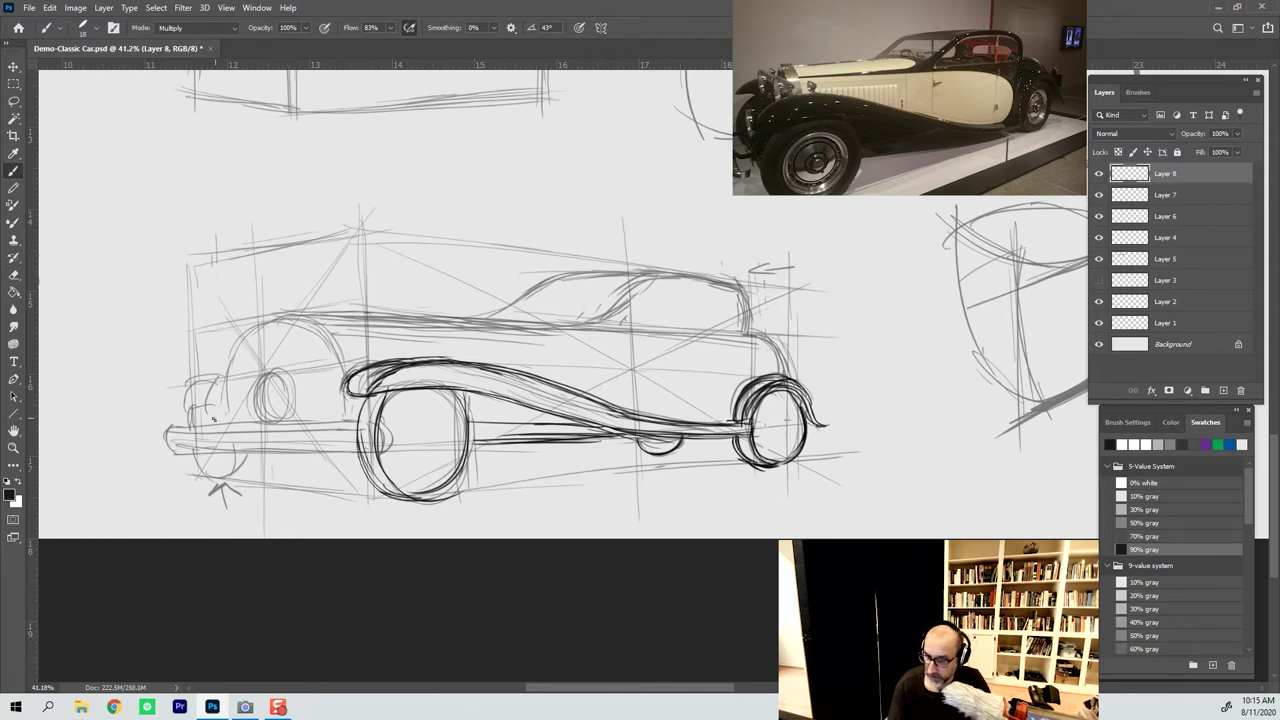
Trace the front bumper as a long bar with rounded ends across the car's nose
{"action": "mouse_move", "coordinate": [168, 428]}
{"action": "left_mouse_down"}
{"action": "mouse_move", "coordinate": [405, 421]}
{"action": "mouse_move", "coordinate": [363, 417]}
{"action": "mouse_move", "coordinate": [389, 443]}
{"action": "mouse_move", "coordinate": [172, 454]}
{"action": "mouse_move", "coordinate": [384, 450]}
{"action": "left_mouse_up"}
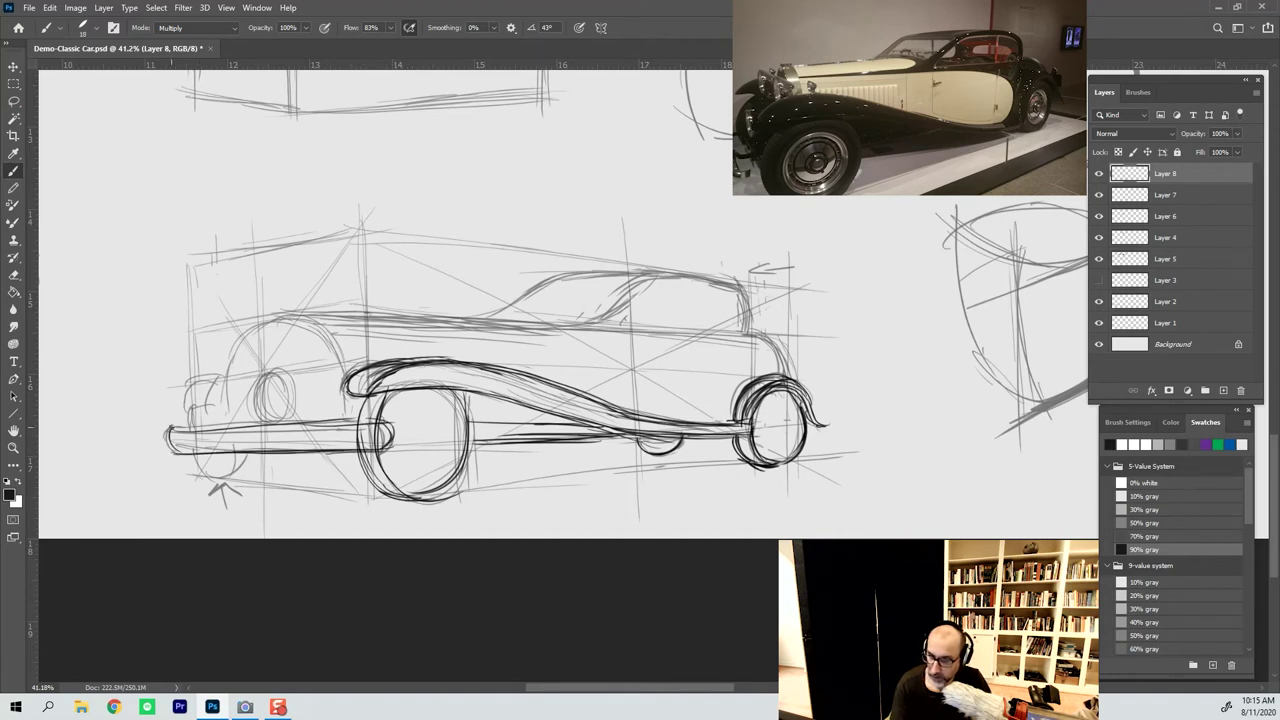
{"action": "mouse_move", "coordinate": [170, 426]}
{"action": "left_mouse_down"}
{"action": "mouse_move", "coordinate": [170, 454]}
{"action": "mouse_move", "coordinate": [216, 430]}
{"action": "mouse_move", "coordinate": [390, 428]}
{"action": "mouse_move", "coordinate": [256, 430]}
{"action": "left_mouse_up"}
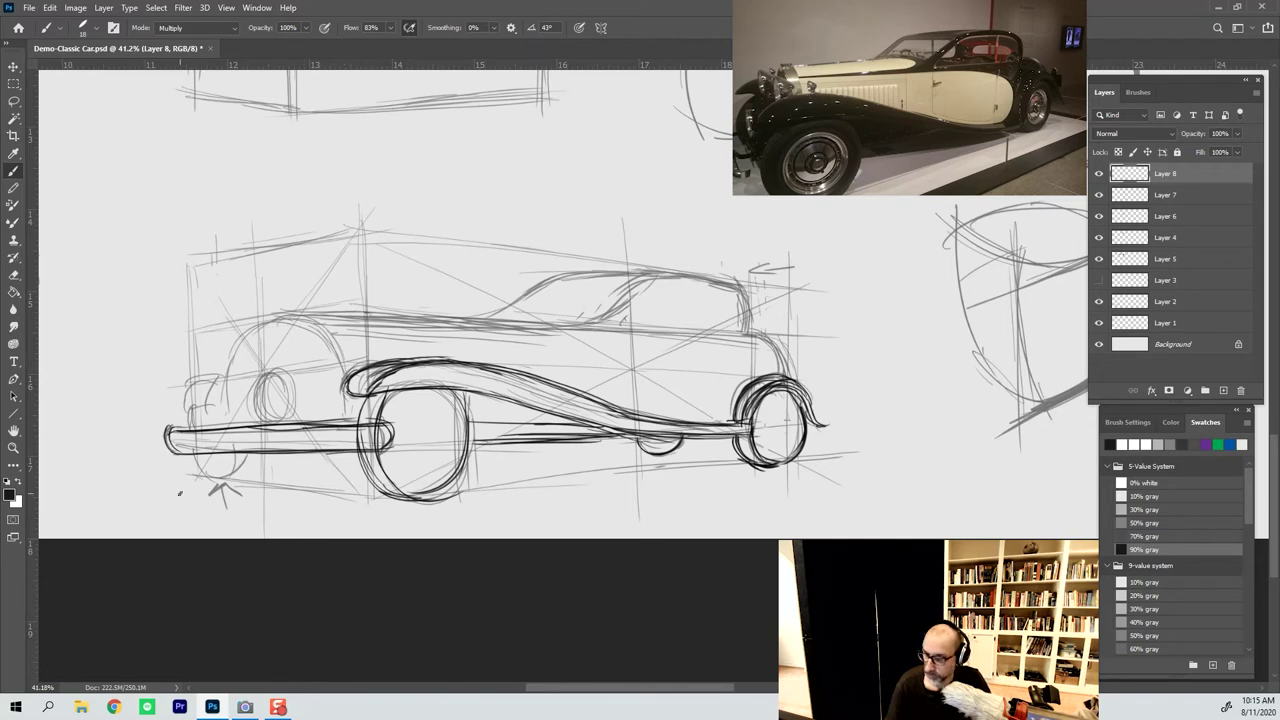
Darken the oval headlight and the arched grille outline, carrying the grille's side down to the bumper
{"action": "mouse_move", "coordinate": [262, 366]}
{"action": "left_mouse_down"}
{"action": "mouse_move", "coordinate": [256, 418]}
{"action": "mouse_move", "coordinate": [286, 420]}
{"action": "mouse_move", "coordinate": [248, 402]}
{"action": "mouse_move", "coordinate": [256, 418]}
{"action": "left_mouse_up"}
{"action": "mouse_move", "coordinate": [262, 378]}
{"action": "left_mouse_down"}
{"action": "mouse_move", "coordinate": [280, 368]}
{"action": "mouse_move", "coordinate": [262, 424]}
{"action": "mouse_move", "coordinate": [294, 368]}
{"action": "mouse_move", "coordinate": [300, 406]}
{"action": "mouse_move", "coordinate": [287, 420]}
{"action": "mouse_move", "coordinate": [270, 422]}
{"action": "mouse_move", "coordinate": [262, 328]}
{"action": "mouse_move", "coordinate": [340, 358]}
{"action": "mouse_move", "coordinate": [336, 408]}
{"action": "left_mouse_up"}
{"action": "mouse_move", "coordinate": [338, 358]}
{"action": "left_mouse_down"}
{"action": "mouse_move", "coordinate": [344, 418]}
{"action": "mouse_move", "coordinate": [354, 383]}
{"action": "left_mouse_up"}
{"action": "mouse_move", "coordinate": [330, 326]}
{"action": "left_mouse_down"}
{"action": "mouse_move", "coordinate": [350, 394]}
{"action": "mouse_move", "coordinate": [346, 360]}
{"action": "left_mouse_up"}
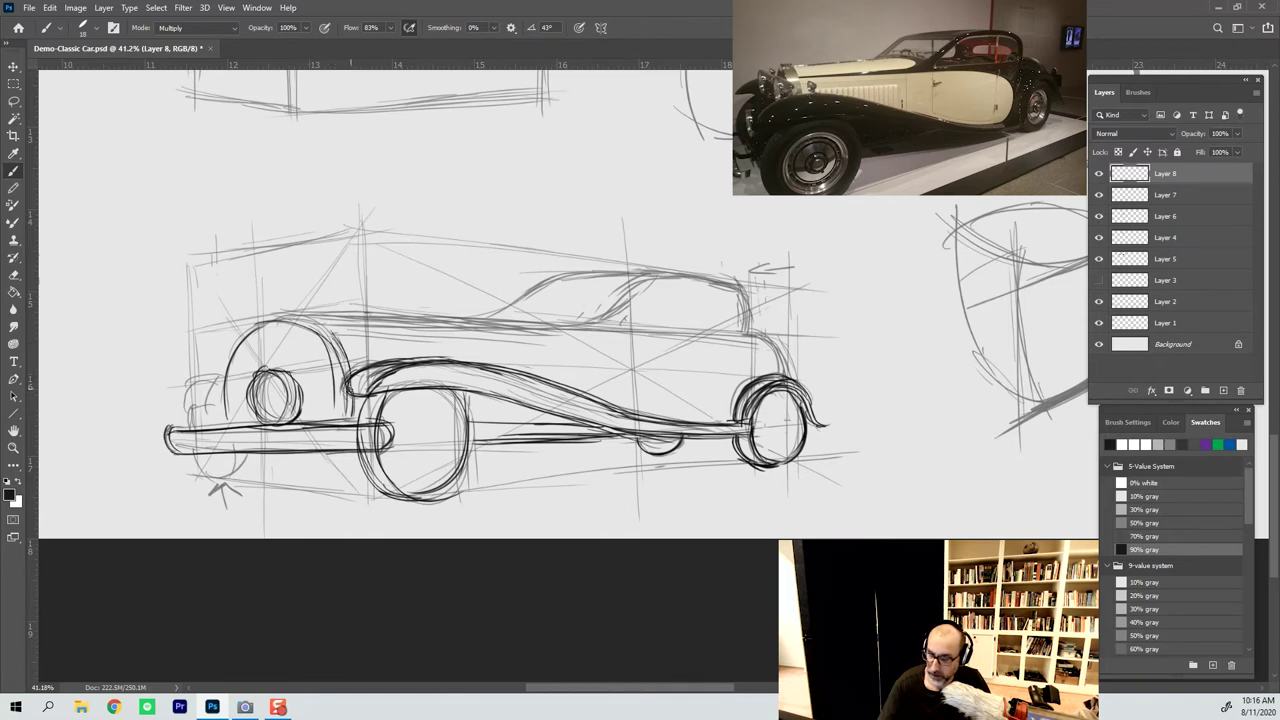
{"action": "left_click_drag", "start_coordinate": [348, 404], "coordinate": [333, 380]}
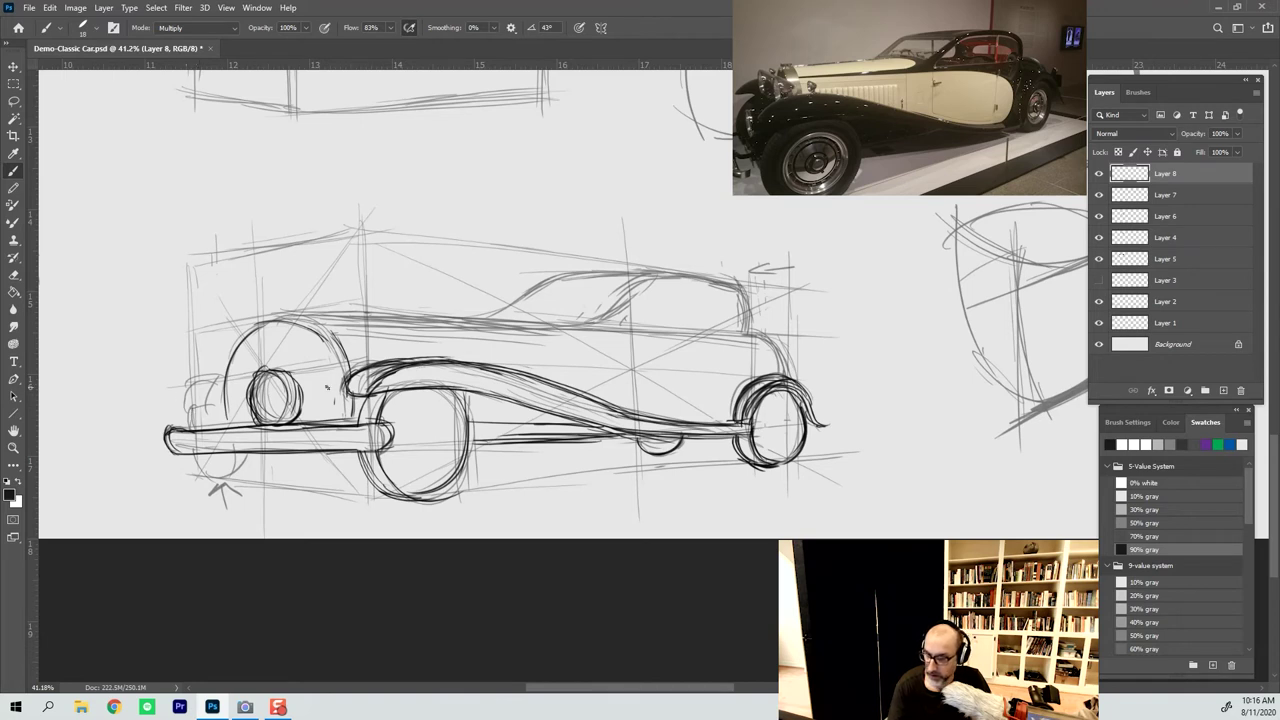
Trace the far front fender beside the grille and the far front wheel showing below the bumper
{"action": "mouse_move", "coordinate": [187, 407]}
{"action": "left_mouse_down"}
{"action": "mouse_move", "coordinate": [214, 405]}
{"action": "mouse_move", "coordinate": [223, 380]}
{"action": "left_mouse_up"}
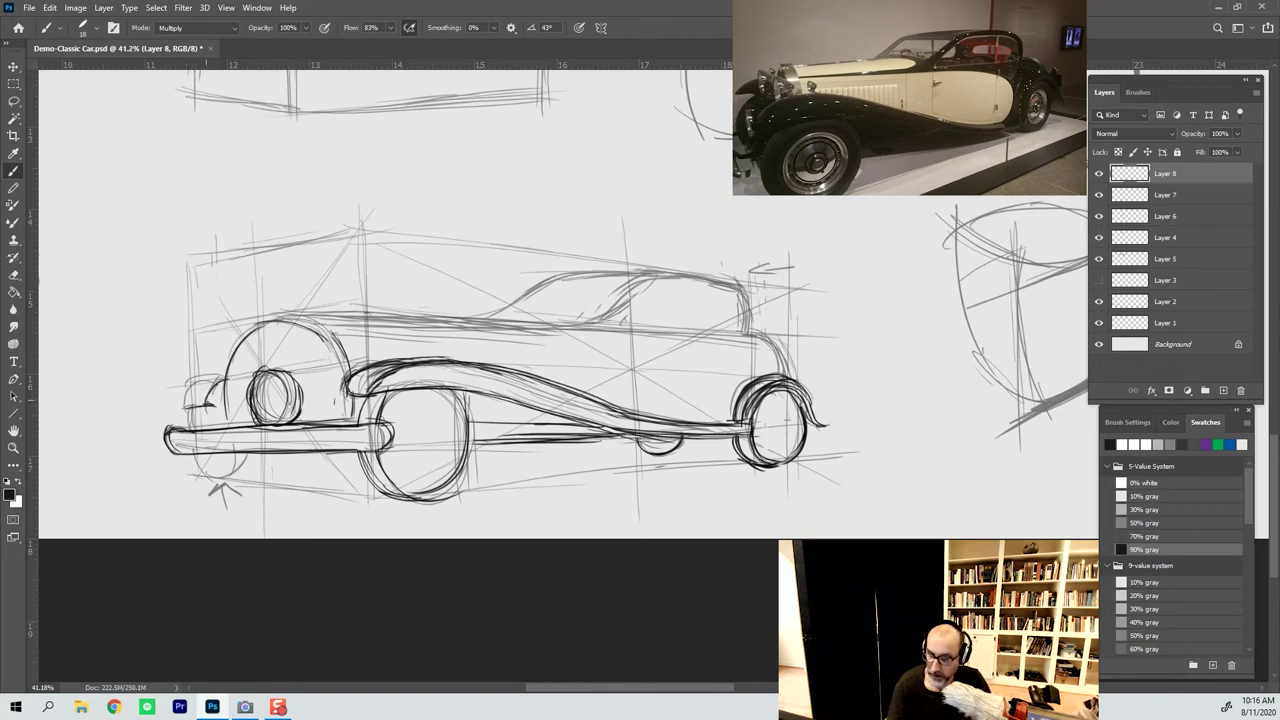
{"action": "mouse_move", "coordinate": [180, 406]}
{"action": "left_mouse_down"}
{"action": "mouse_move", "coordinate": [220, 378]}
{"action": "mouse_move", "coordinate": [229, 409]}
{"action": "mouse_move", "coordinate": [206, 474]}
{"action": "mouse_move", "coordinate": [234, 482]}
{"action": "mouse_move", "coordinate": [252, 454]}
{"action": "mouse_move", "coordinate": [218, 470]}
{"action": "mouse_move", "coordinate": [238, 478]}
{"action": "mouse_move", "coordinate": [258, 450]}
{"action": "mouse_move", "coordinate": [230, 478]}
{"action": "left_mouse_up"}
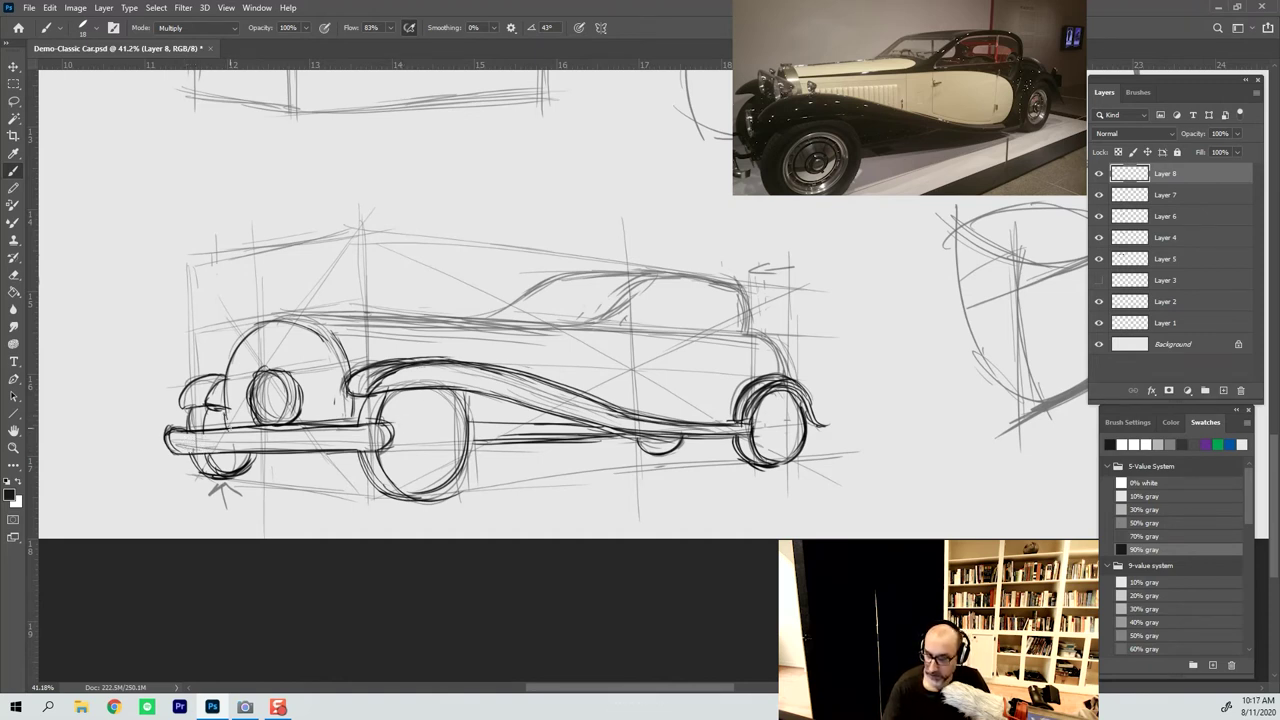
Trace the hood's top and side lines from the grille back along the beltline and curve the tail down to the rear fender
{"action": "left_click_drag", "start_coordinate": [268, 318], "coordinate": [425, 318]}
{"action": "mouse_move", "coordinate": [324, 331]}
{"action": "left_mouse_down"}
{"action": "mouse_move", "coordinate": [455, 330]}
{"action": "mouse_move", "coordinate": [318, 325]}
{"action": "mouse_move", "coordinate": [530, 330]}
{"action": "left_mouse_up"}
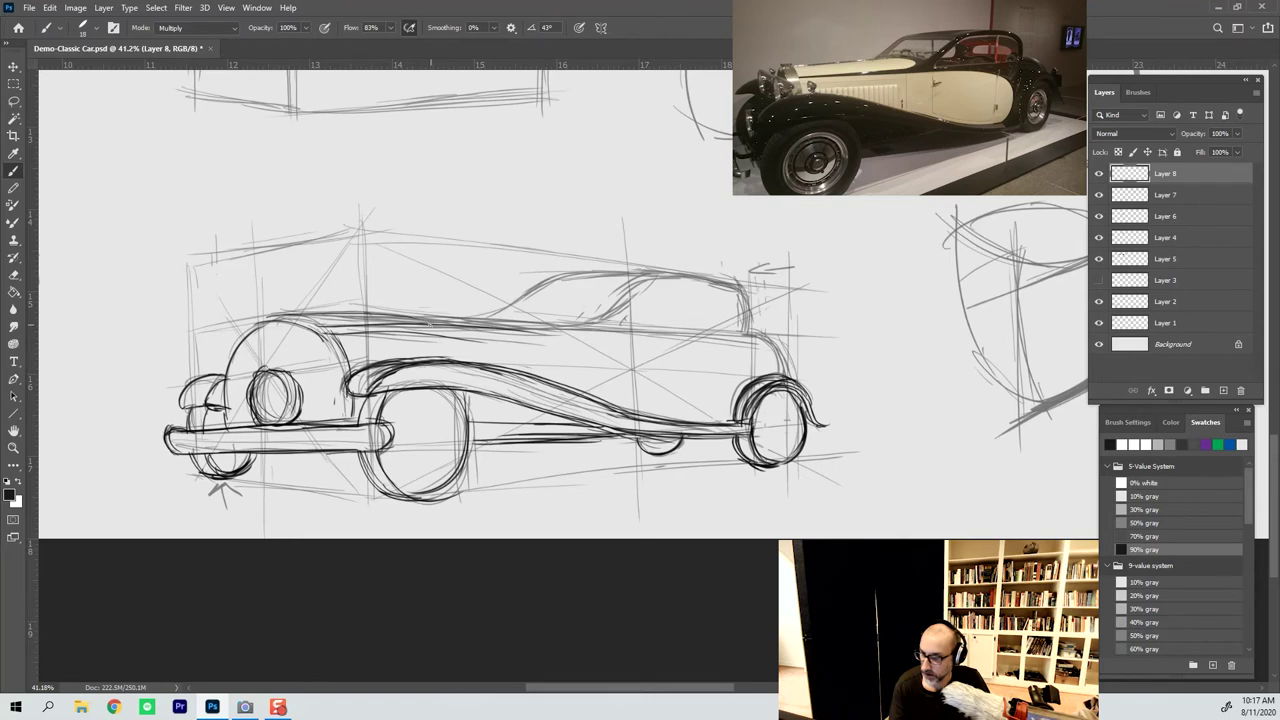
{"action": "left_click_drag", "start_coordinate": [430, 326], "coordinate": [722, 345]}
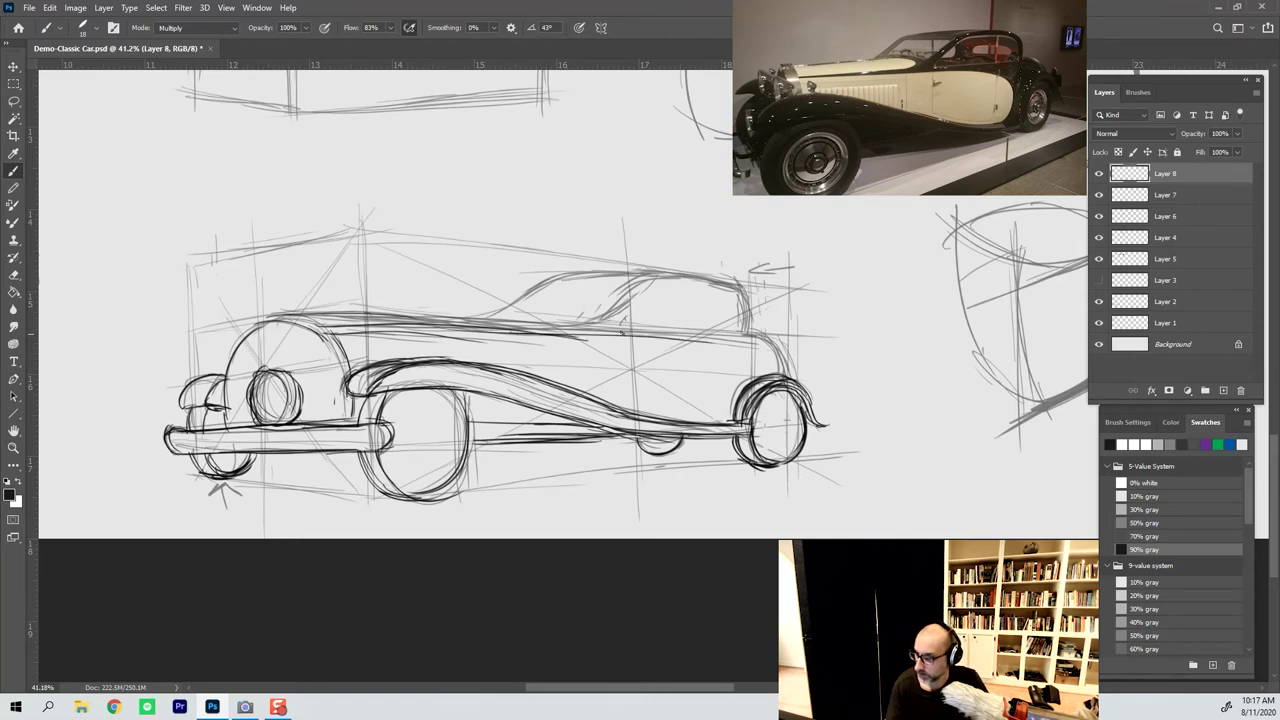
{"action": "mouse_move", "coordinate": [620, 331]}
{"action": "left_mouse_down"}
{"action": "mouse_move", "coordinate": [760, 340]}
{"action": "mouse_move", "coordinate": [796, 364]}
{"action": "mouse_move", "coordinate": [770, 346]}
{"action": "mouse_move", "coordinate": [784, 373]}
{"action": "left_mouse_up"}
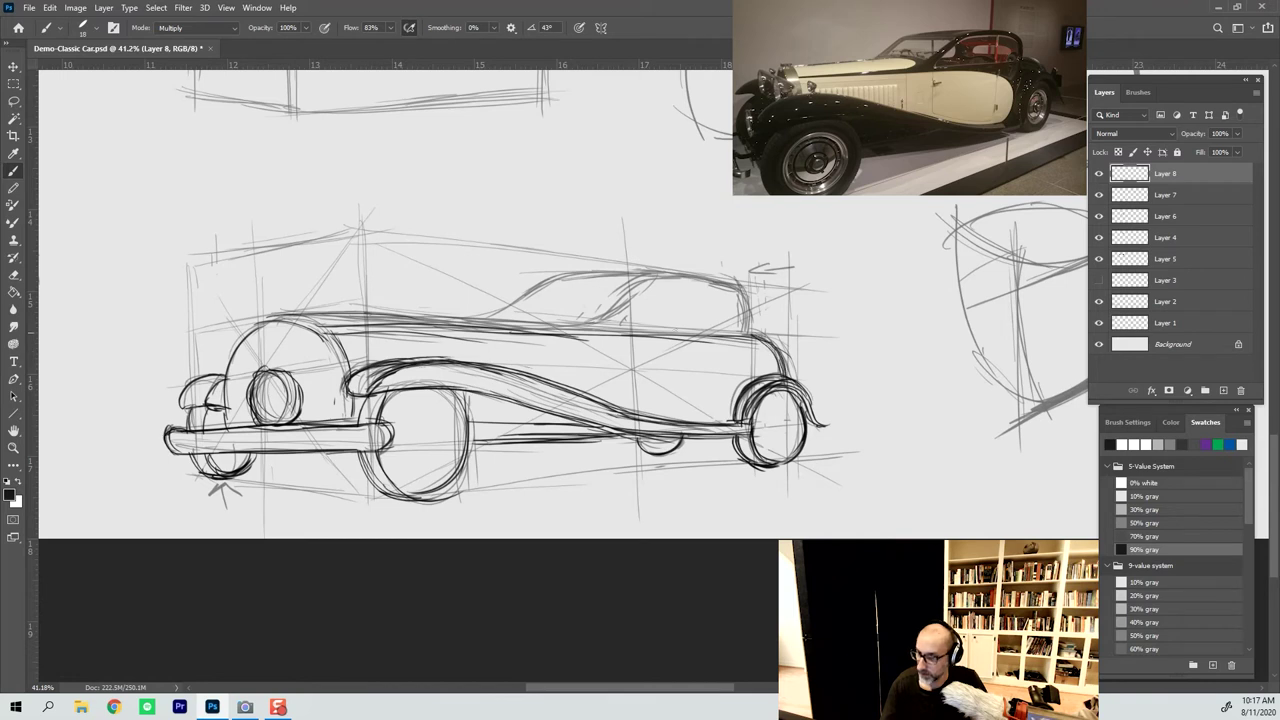
{"action": "left_click_drag", "start_coordinate": [362, 322], "coordinate": [712, 350]}
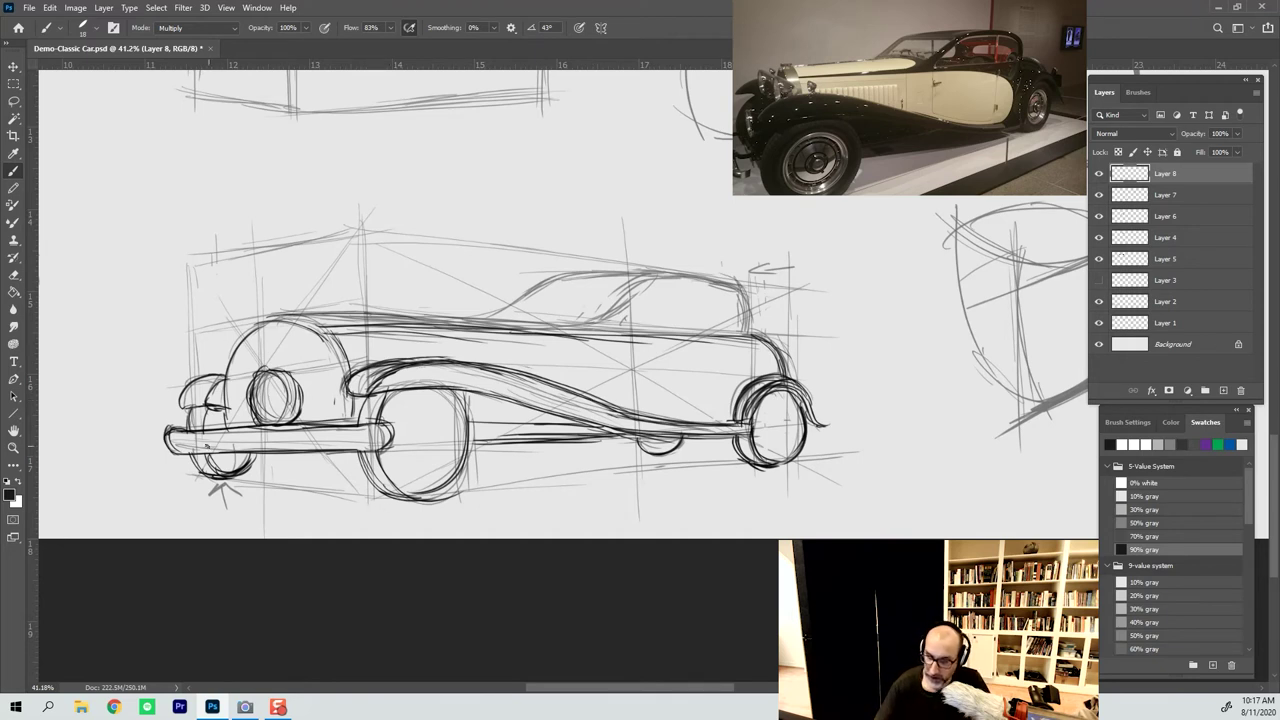
Strengthen the far front wheel's edge and add a small flat radiator cap on top of the grille arch
{"action": "mouse_move", "coordinate": [204, 411]}
{"action": "left_mouse_down"}
{"action": "mouse_move", "coordinate": [200, 429]}
{"action": "mouse_move", "coordinate": [251, 469]}
{"action": "left_mouse_up"}
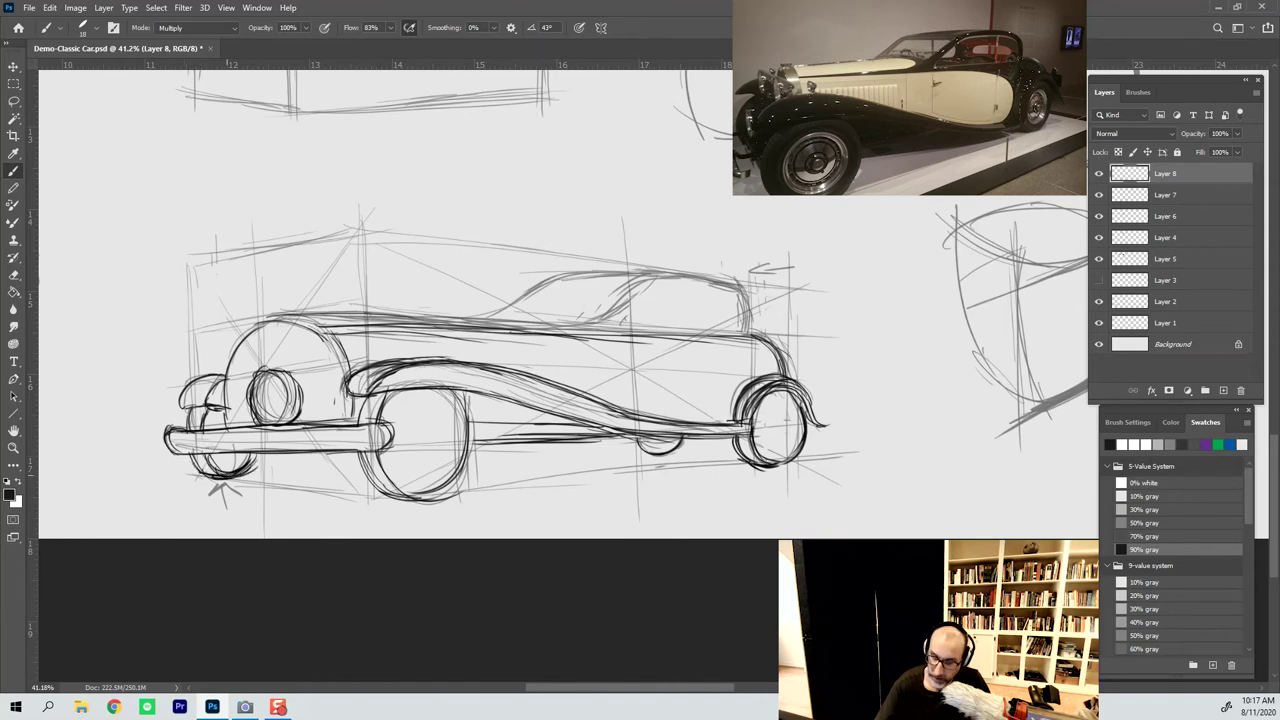
{"action": "left_click_drag", "start_coordinate": [188, 449], "coordinate": [205, 474]}
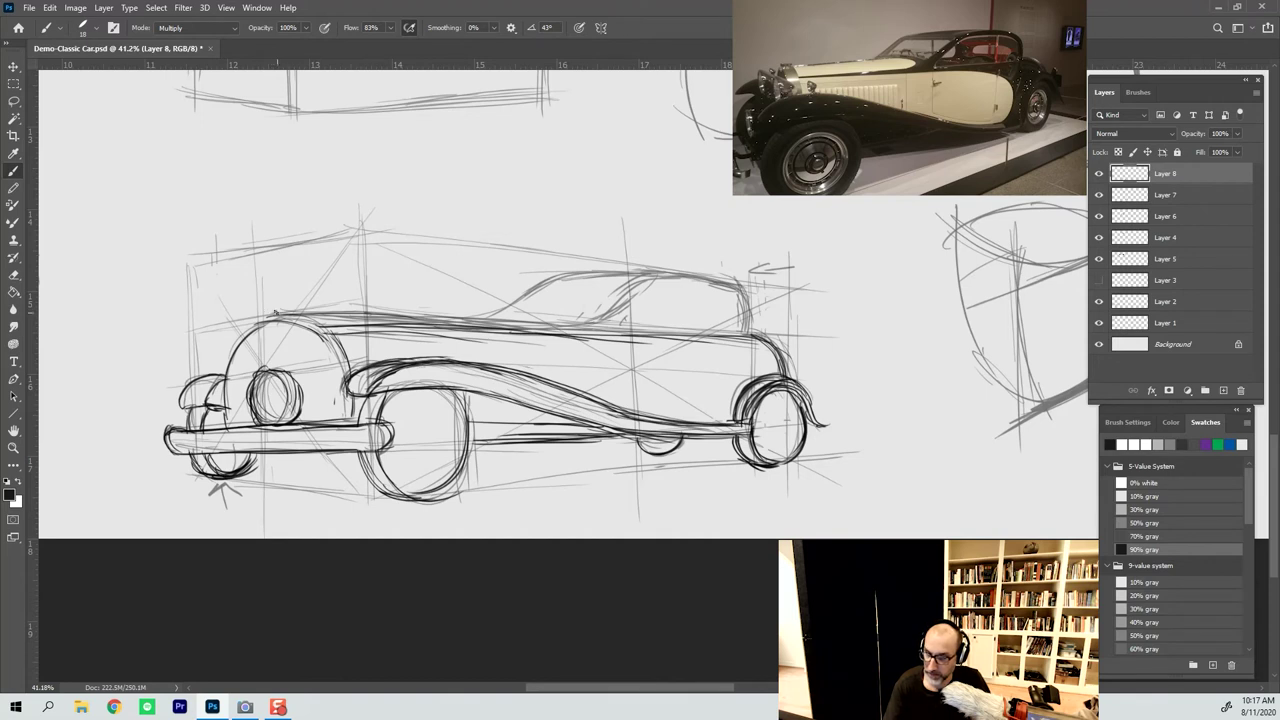
{"action": "mouse_move", "coordinate": [269, 314]}
{"action": "left_mouse_down"}
{"action": "mouse_move", "coordinate": [316, 311]}
{"action": "mouse_move", "coordinate": [299, 320]}
{"action": "left_mouse_up"}
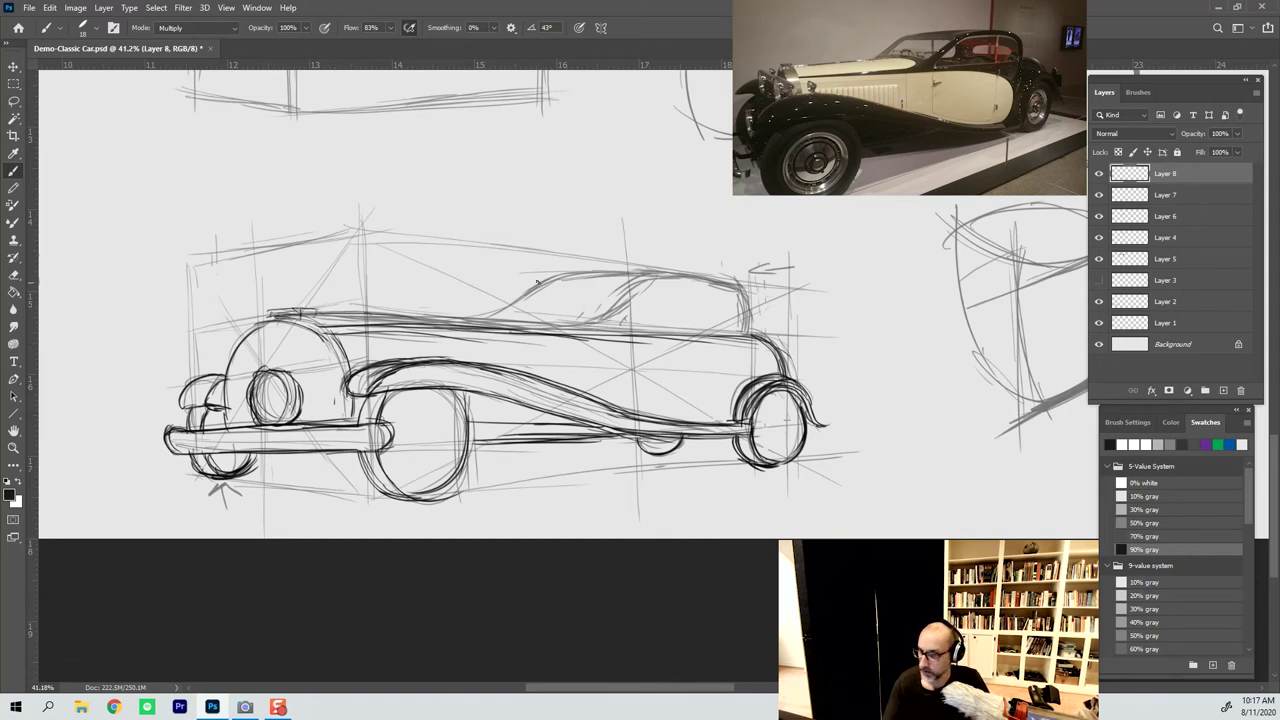
Trace the cabin over the hood line: near windshield pillar, roof and rear curve, plus the far roofline sloping down to the hood
{"action": "mouse_move", "coordinate": [320, 314]}
{"action": "left_mouse_down"}
{"action": "mouse_move", "coordinate": [584, 323]}
{"action": "mouse_move", "coordinate": [680, 276]}
{"action": "mouse_move", "coordinate": [742, 290]}
{"action": "mouse_move", "coordinate": [752, 337]}
{"action": "left_mouse_up"}
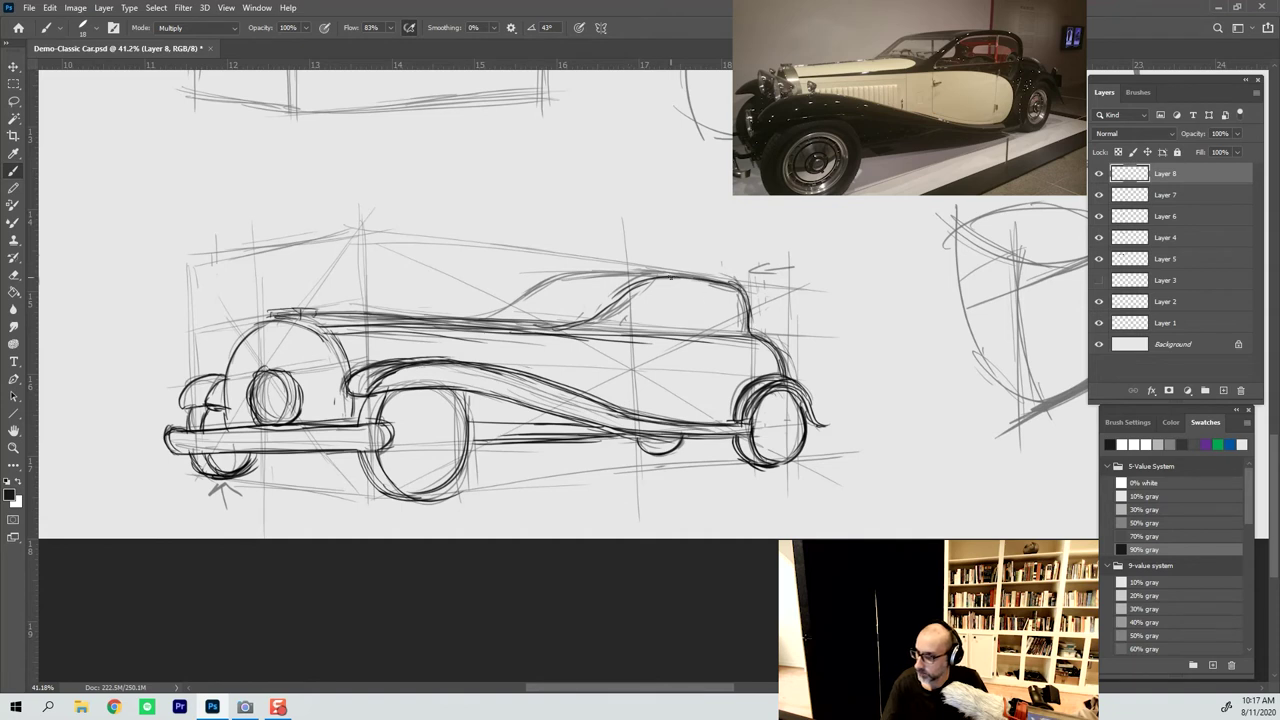
{"action": "mouse_move", "coordinate": [656, 277]}
{"action": "left_mouse_down"}
{"action": "mouse_move", "coordinate": [609, 307]}
{"action": "mouse_move", "coordinate": [670, 279]}
{"action": "mouse_move", "coordinate": [726, 283]}
{"action": "mouse_move", "coordinate": [784, 364]}
{"action": "left_mouse_up"}
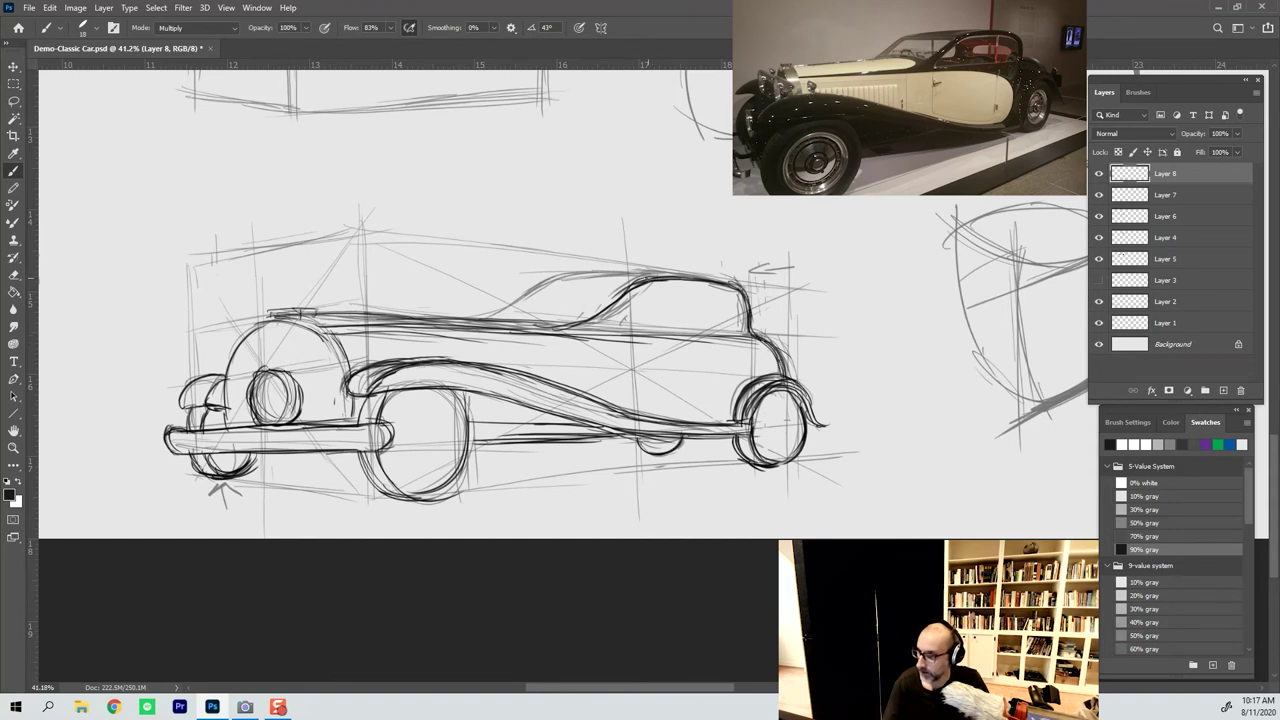
{"action": "mouse_move", "coordinate": [645, 280]}
{"action": "left_mouse_down"}
{"action": "mouse_move", "coordinate": [734, 283]}
{"action": "mouse_move", "coordinate": [720, 279]}
{"action": "mouse_move", "coordinate": [750, 299]}
{"action": "mouse_move", "coordinate": [727, 284]}
{"action": "mouse_move", "coordinate": [560, 274]}
{"action": "mouse_move", "coordinate": [507, 295]}
{"action": "mouse_move", "coordinate": [573, 279]}
{"action": "mouse_move", "coordinate": [481, 314]}
{"action": "left_mouse_up"}
{"action": "left_click_drag", "start_coordinate": [547, 282], "coordinate": [458, 317]}
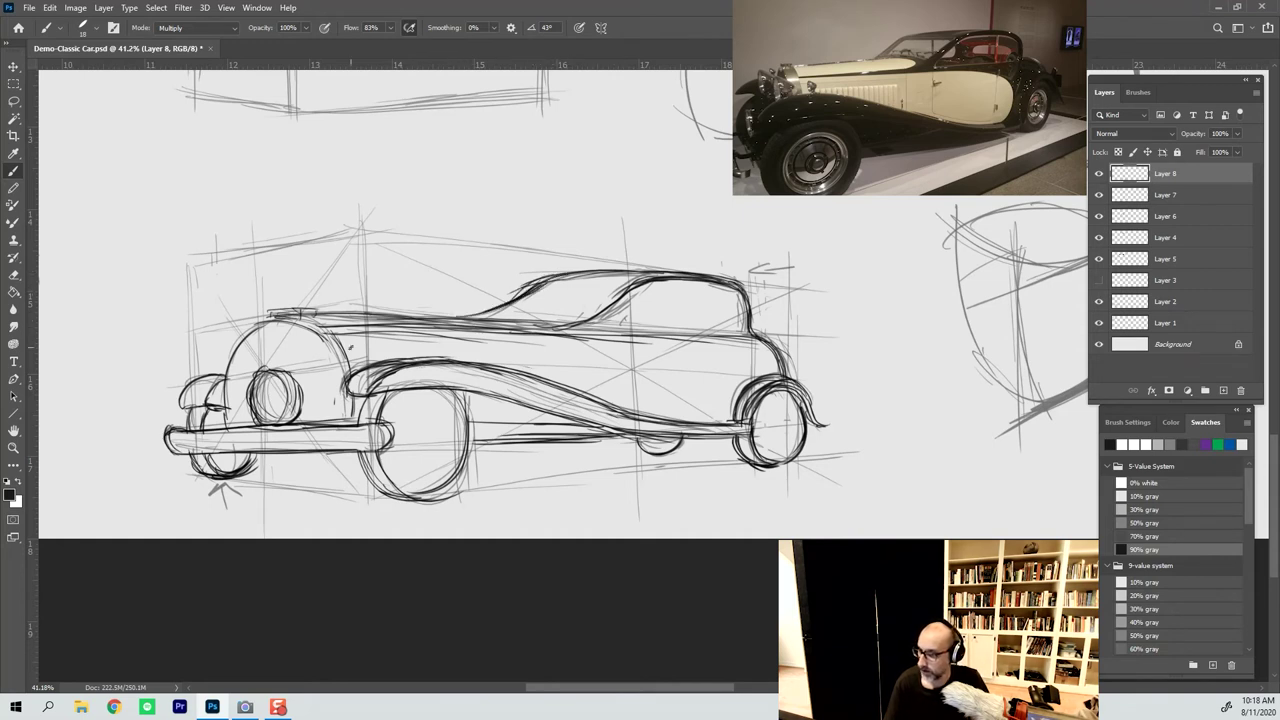
Sketch an arrow pointing at the cylinder study and a small loose round form with crossing curves beside the reference photo
{"action": "left_click_drag", "start_coordinate": [843, 218], "coordinate": [942, 240]}
{"action": "left_click_drag", "start_coordinate": [891, 213], "coordinate": [945, 238]}
{"action": "mouse_move", "coordinate": [698, 156]}
{"action": "left_mouse_down"}
{"action": "mouse_move", "coordinate": [685, 217]}
{"action": "mouse_move", "coordinate": [733, 149]}
{"action": "left_mouse_up"}
{"action": "left_click_drag", "start_coordinate": [765, 196], "coordinate": [763, 222]}
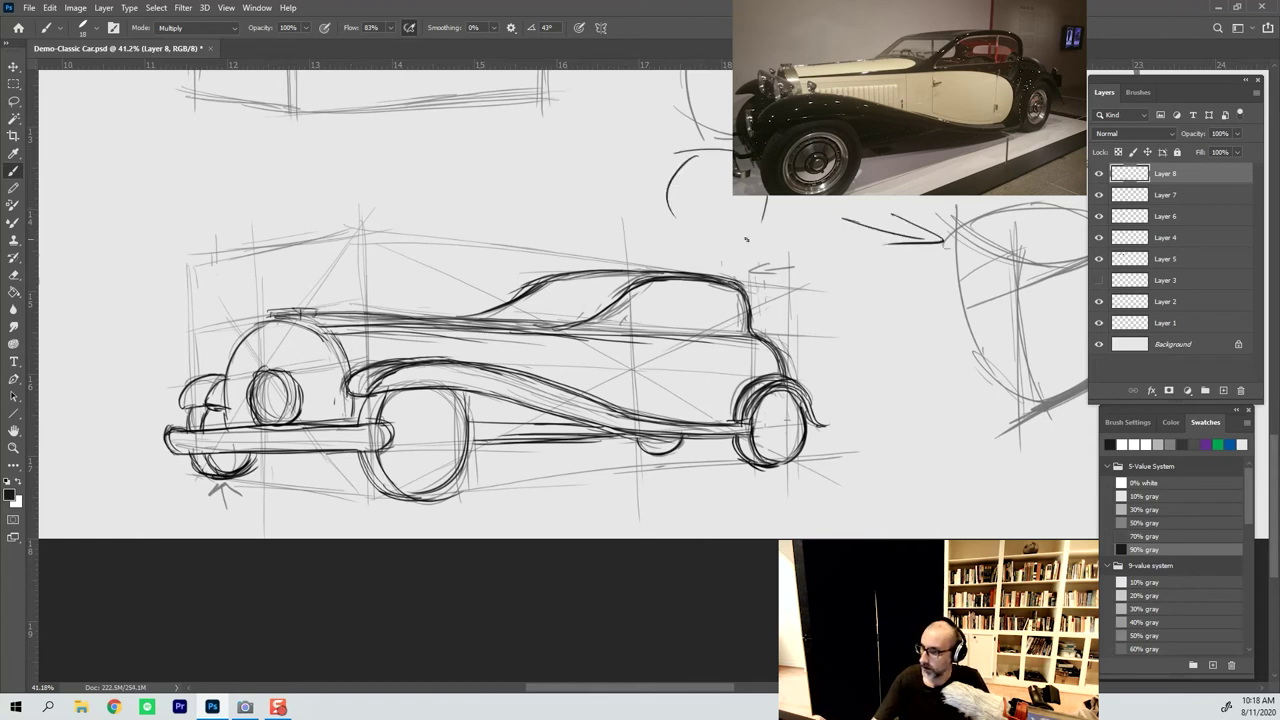
{"action": "left_click_drag", "start_coordinate": [638, 200], "coordinate": [727, 222]}
{"action": "left_click_drag", "start_coordinate": [700, 136], "coordinate": [687, 240]}
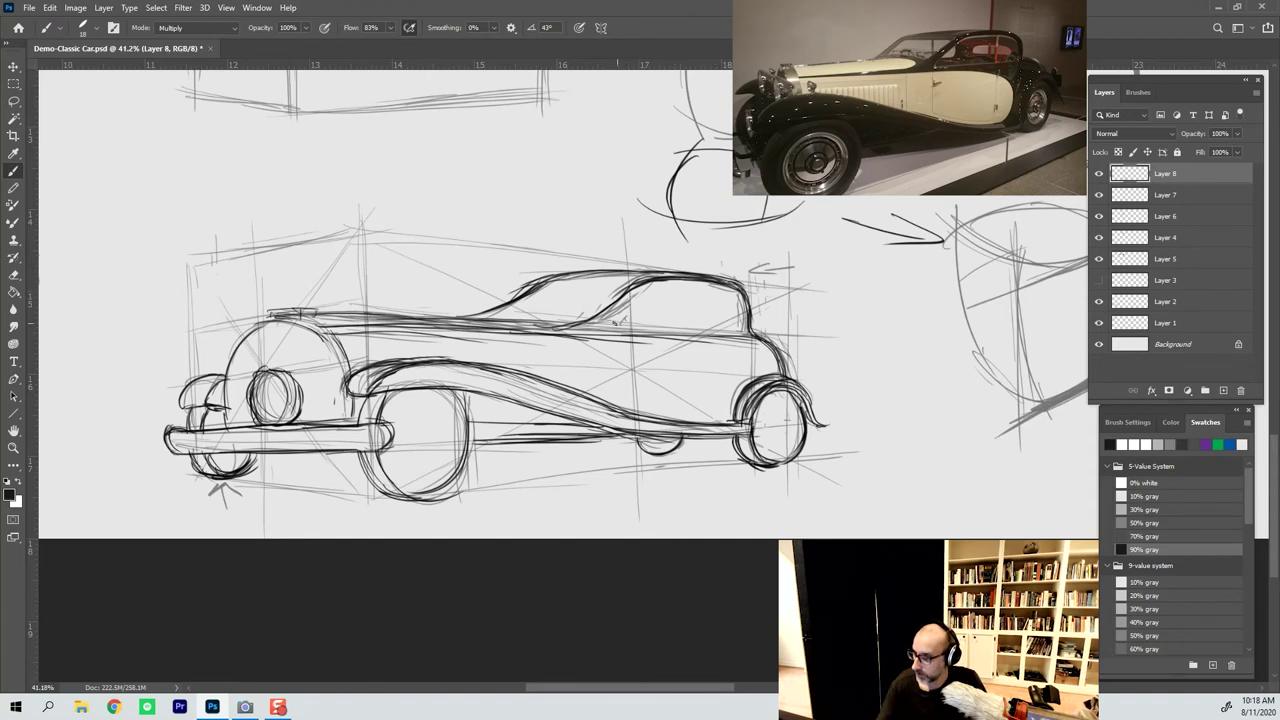
Outline the side window along the beltline, draw the door's vertical rear edge, and curve the body panel's lower edge ahead of the rear fender
{"action": "left_click_drag", "start_coordinate": [585, 323], "coordinate": [742, 333]}
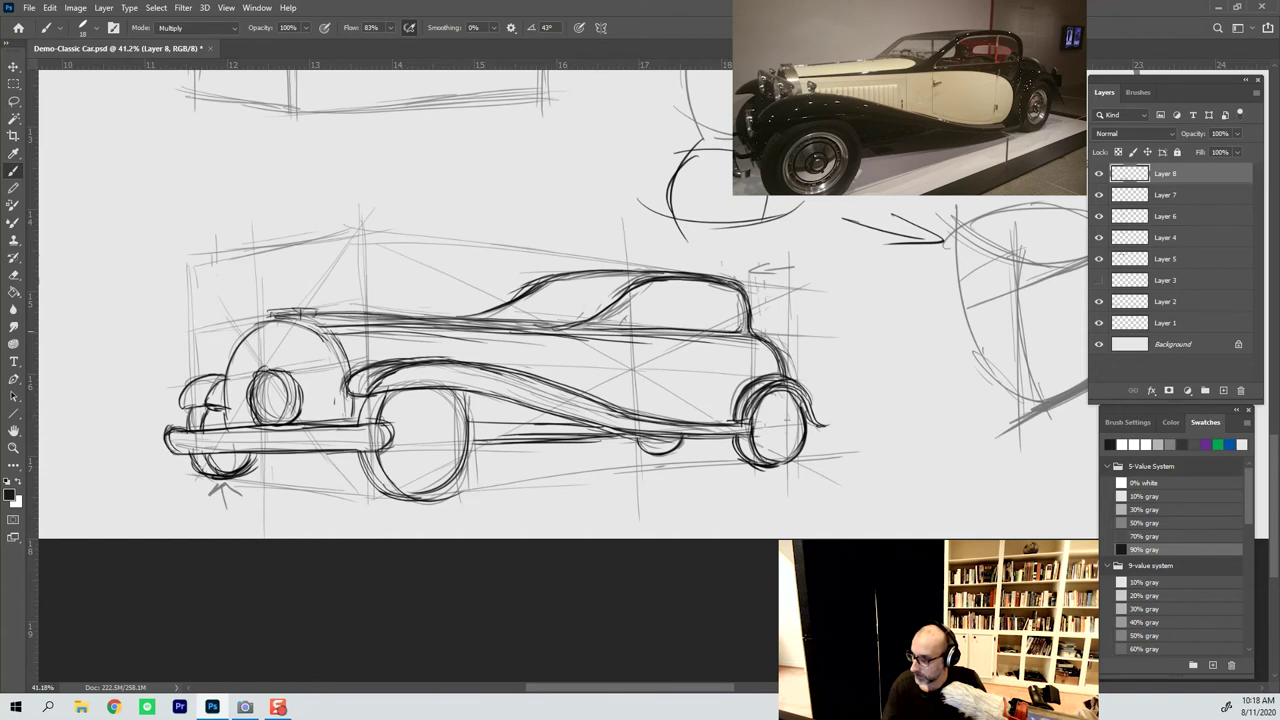
{"action": "mouse_move", "coordinate": [596, 325]}
{"action": "left_mouse_down"}
{"action": "mouse_move", "coordinate": [651, 289]}
{"action": "mouse_move", "coordinate": [732, 294]}
{"action": "mouse_move", "coordinate": [745, 333]}
{"action": "mouse_move", "coordinate": [713, 304]}
{"action": "mouse_move", "coordinate": [718, 418]}
{"action": "left_mouse_up"}
{"action": "left_click_drag", "start_coordinate": [715, 312], "coordinate": [718, 416]}
{"action": "left_click_drag", "start_coordinate": [716, 310], "coordinate": [718, 370]}
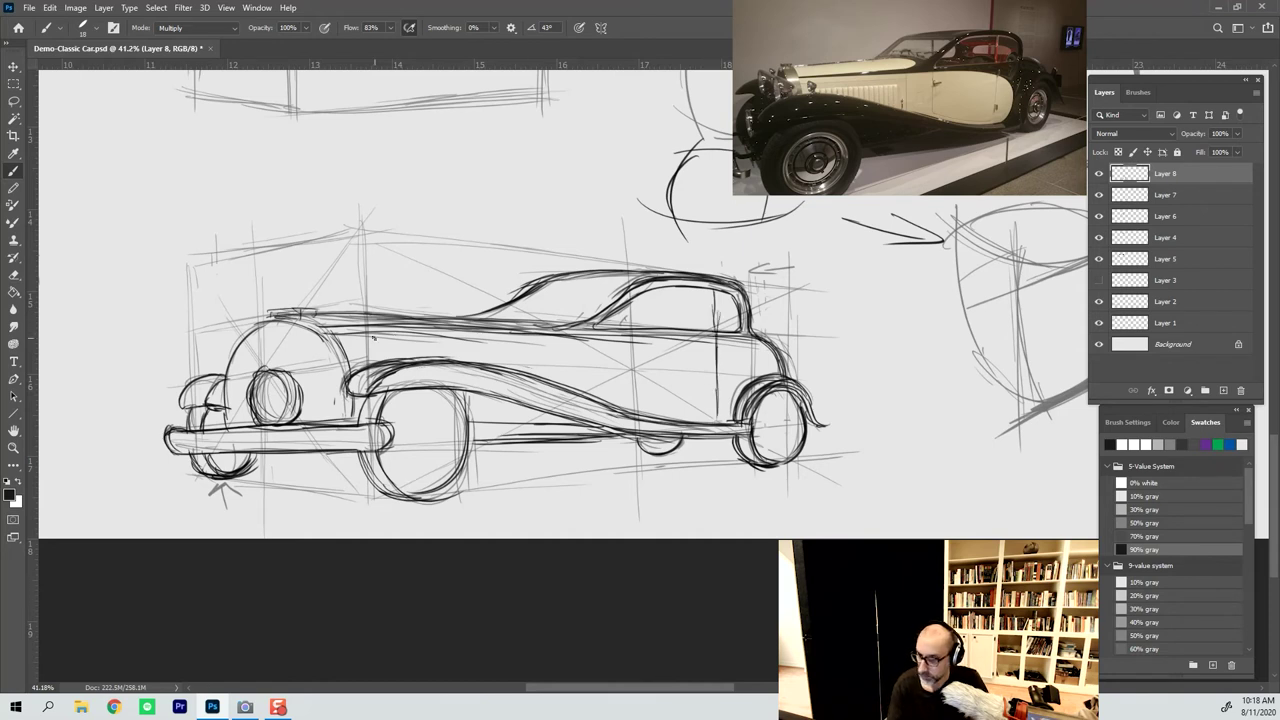
{"action": "mouse_move", "coordinate": [368, 334]}
{"action": "left_mouse_down"}
{"action": "mouse_move", "coordinate": [722, 342]}
{"action": "mouse_move", "coordinate": [740, 376]}
{"action": "mouse_move", "coordinate": [738, 414]}
{"action": "mouse_move", "coordinate": [724, 419]}
{"action": "left_mouse_up"}
{"action": "mouse_move", "coordinate": [741, 376]}
{"action": "left_mouse_down"}
{"action": "mouse_move", "coordinate": [708, 419]}
{"action": "mouse_move", "coordinate": [607, 399]}
{"action": "left_mouse_up"}
{"action": "left_click_drag", "start_coordinate": [683, 413], "coordinate": [612, 401]}
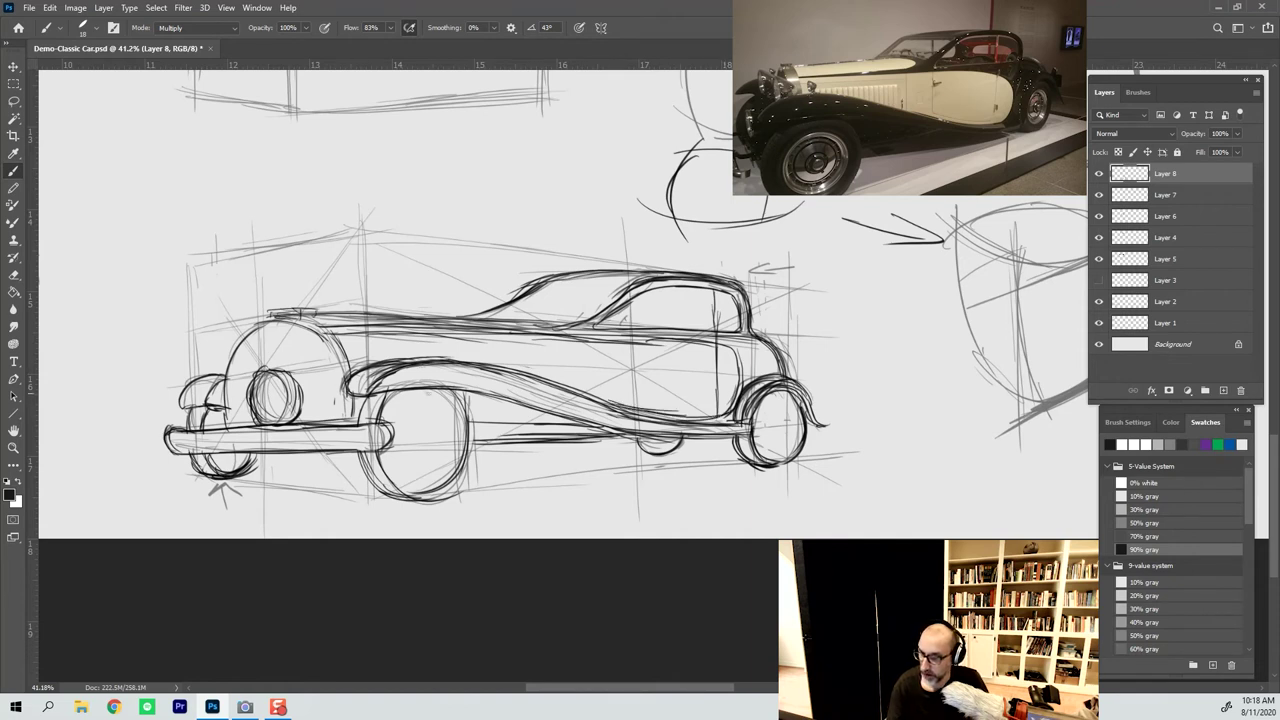
Darken the grille's outer arch, reinforce the hood's side line, and outline the slanted windshield opening
{"action": "mouse_move", "coordinate": [303, 318]}
{"action": "left_mouse_down"}
{"action": "mouse_move", "coordinate": [344, 345]}
{"action": "mouse_move", "coordinate": [350, 378]}
{"action": "mouse_move", "coordinate": [356, 354]}
{"action": "mouse_move", "coordinate": [358, 366]}
{"action": "mouse_move", "coordinate": [306, 315]}
{"action": "mouse_move", "coordinate": [264, 316]}
{"action": "mouse_move", "coordinate": [344, 358]}
{"action": "mouse_move", "coordinate": [248, 328]}
{"action": "mouse_move", "coordinate": [232, 368]}
{"action": "mouse_move", "coordinate": [274, 320]}
{"action": "mouse_move", "coordinate": [348, 352]}
{"action": "mouse_move", "coordinate": [362, 374]}
{"action": "left_mouse_up"}
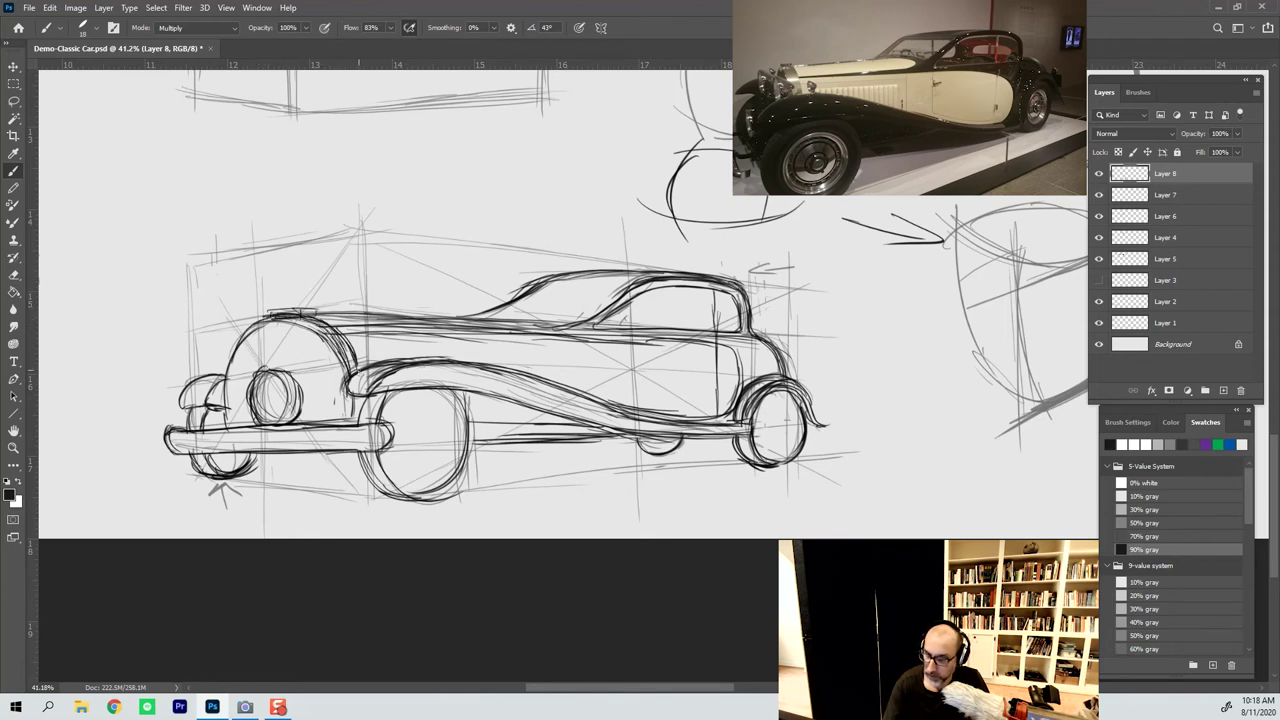
{"action": "left_click_drag", "start_coordinate": [573, 339], "coordinate": [412, 337]}
{"action": "mouse_move", "coordinate": [496, 318]}
{"action": "left_mouse_down"}
{"action": "mouse_move", "coordinate": [554, 284]}
{"action": "mouse_move", "coordinate": [622, 282]}
{"action": "mouse_move", "coordinate": [576, 319]}
{"action": "mouse_move", "coordinate": [510, 318]}
{"action": "mouse_move", "coordinate": [575, 320]}
{"action": "mouse_move", "coordinate": [495, 314]}
{"action": "mouse_move", "coordinate": [552, 288]}
{"action": "mouse_move", "coordinate": [490, 318]}
{"action": "mouse_move", "coordinate": [575, 316]}
{"action": "mouse_move", "coordinate": [528, 312]}
{"action": "mouse_move", "coordinate": [595, 283]}
{"action": "mouse_move", "coordinate": [615, 292]}
{"action": "mouse_move", "coordinate": [547, 287]}
{"action": "left_mouse_up"}
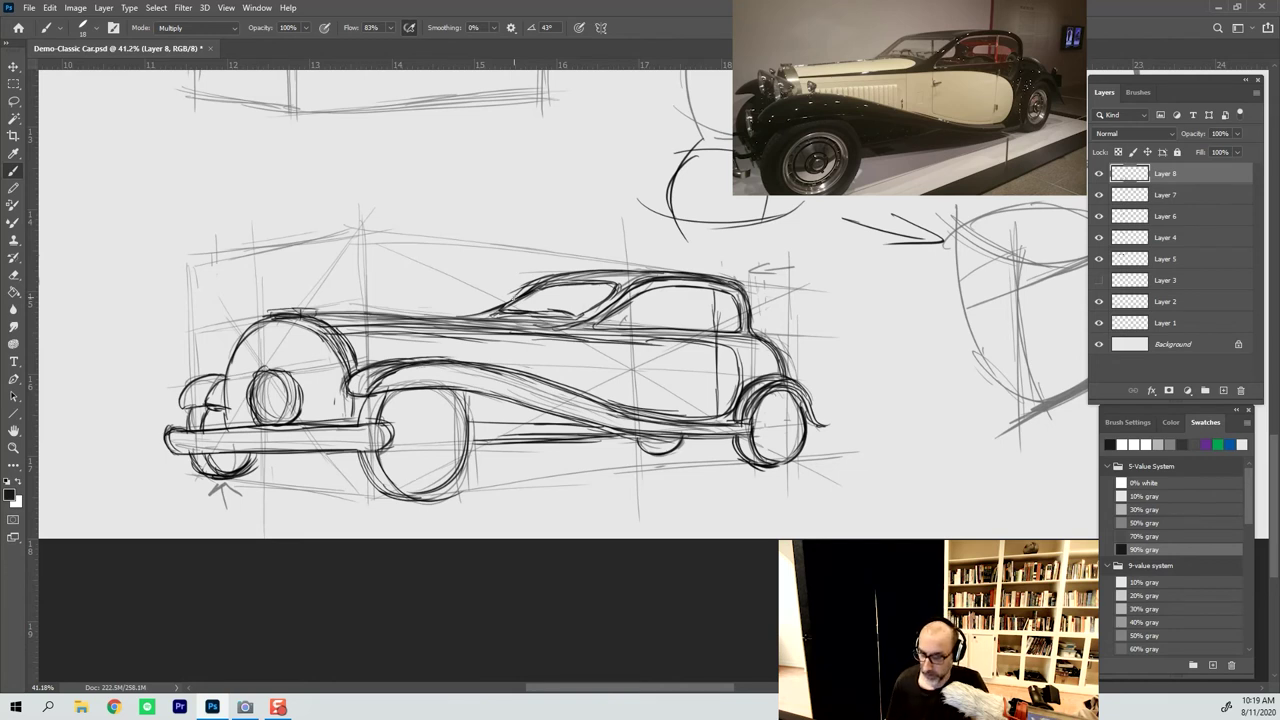
Draw the grille's inner arch and base line, and fill it with vertical bars around the round front form
{"action": "mouse_move", "coordinate": [231, 379]}
{"action": "left_mouse_down"}
{"action": "mouse_move", "coordinate": [266, 333]}
{"action": "mouse_move", "coordinate": [231, 330]}
{"action": "mouse_move", "coordinate": [248, 352]}
{"action": "mouse_move", "coordinate": [264, 329]}
{"action": "mouse_move", "coordinate": [292, 327]}
{"action": "mouse_move", "coordinate": [249, 345]}
{"action": "mouse_move", "coordinate": [292, 329]}
{"action": "left_mouse_up"}
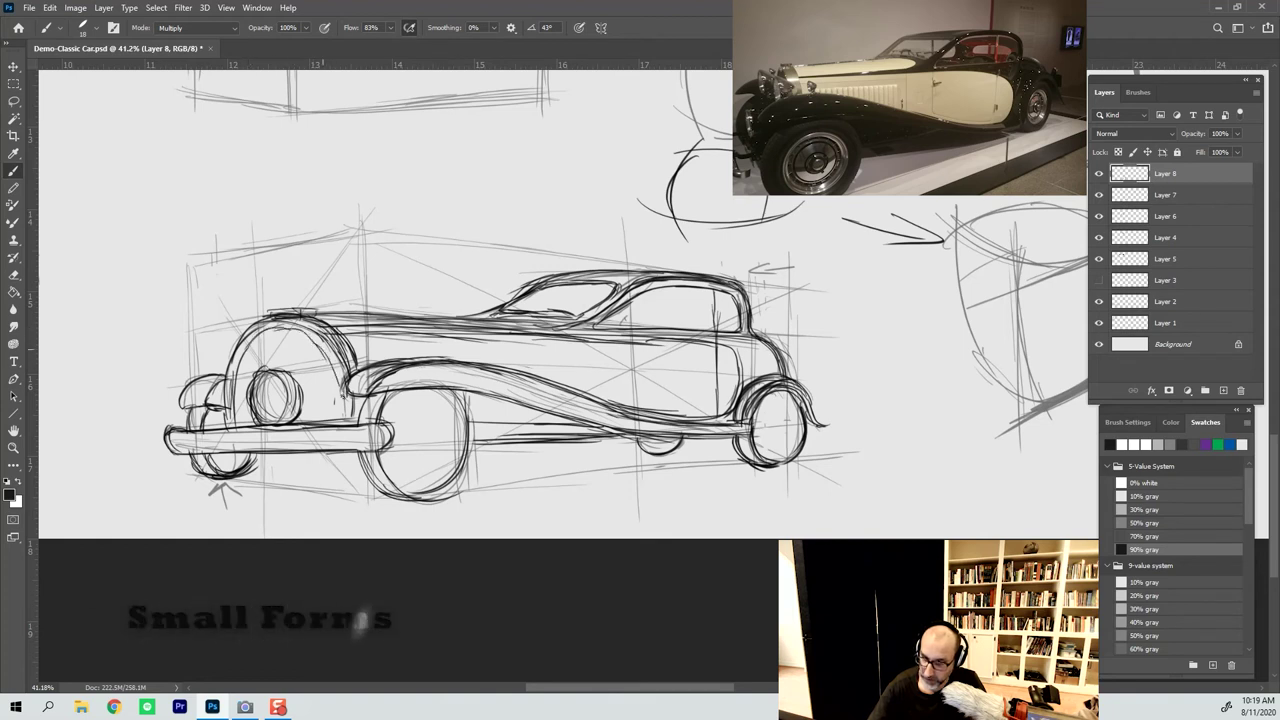
{"action": "left_click_drag", "start_coordinate": [330, 368], "coordinate": [345, 418]}
{"action": "mouse_move", "coordinate": [233, 413]}
{"action": "left_mouse_down"}
{"action": "mouse_move", "coordinate": [350, 405]}
{"action": "mouse_move", "coordinate": [316, 406]}
{"action": "mouse_move", "coordinate": [229, 358]}
{"action": "mouse_move", "coordinate": [239, 398]}
{"action": "mouse_move", "coordinate": [245, 354]}
{"action": "mouse_move", "coordinate": [264, 337]}
{"action": "mouse_move", "coordinate": [277, 364]}
{"action": "mouse_move", "coordinate": [299, 335]}
{"action": "mouse_move", "coordinate": [309, 408]}
{"action": "mouse_move", "coordinate": [317, 357]}
{"action": "mouse_move", "coordinate": [335, 404]}
{"action": "left_mouse_up"}
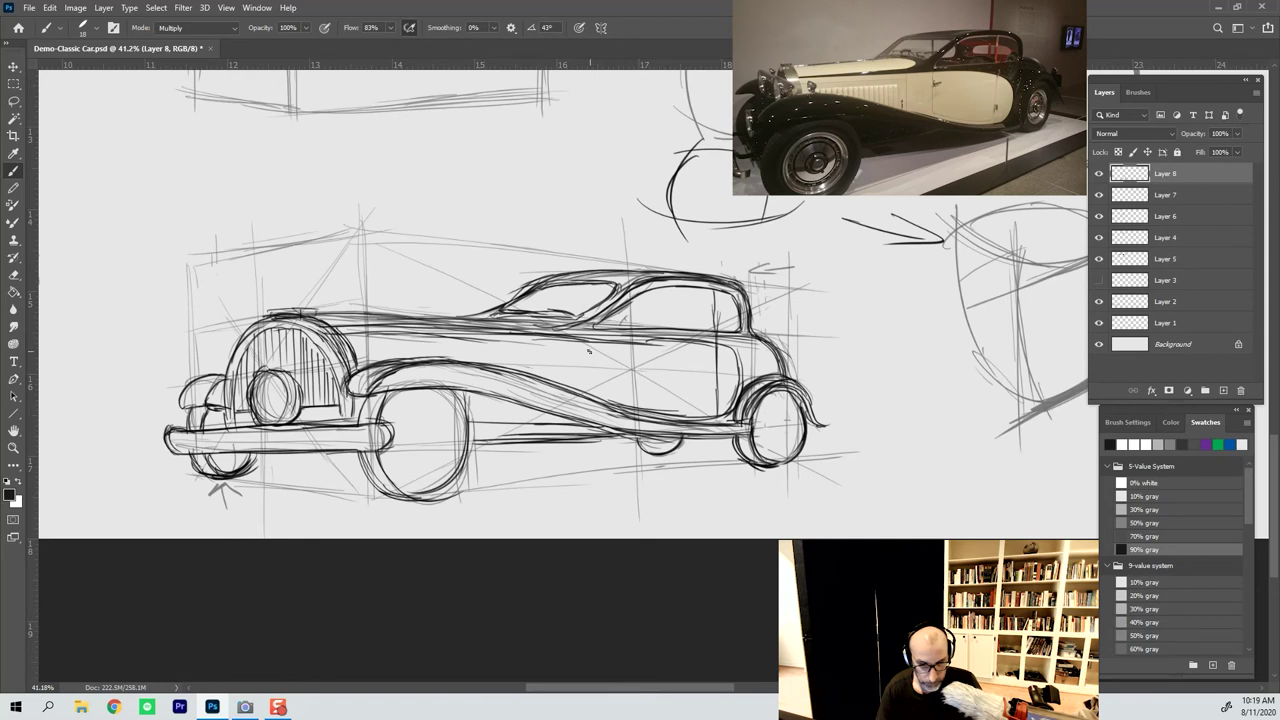
Draw the door's front edge below the side window and its lower edge curving back above the running board
{"action": "left_click_drag", "start_coordinate": [608, 338], "coordinate": [610, 390]}
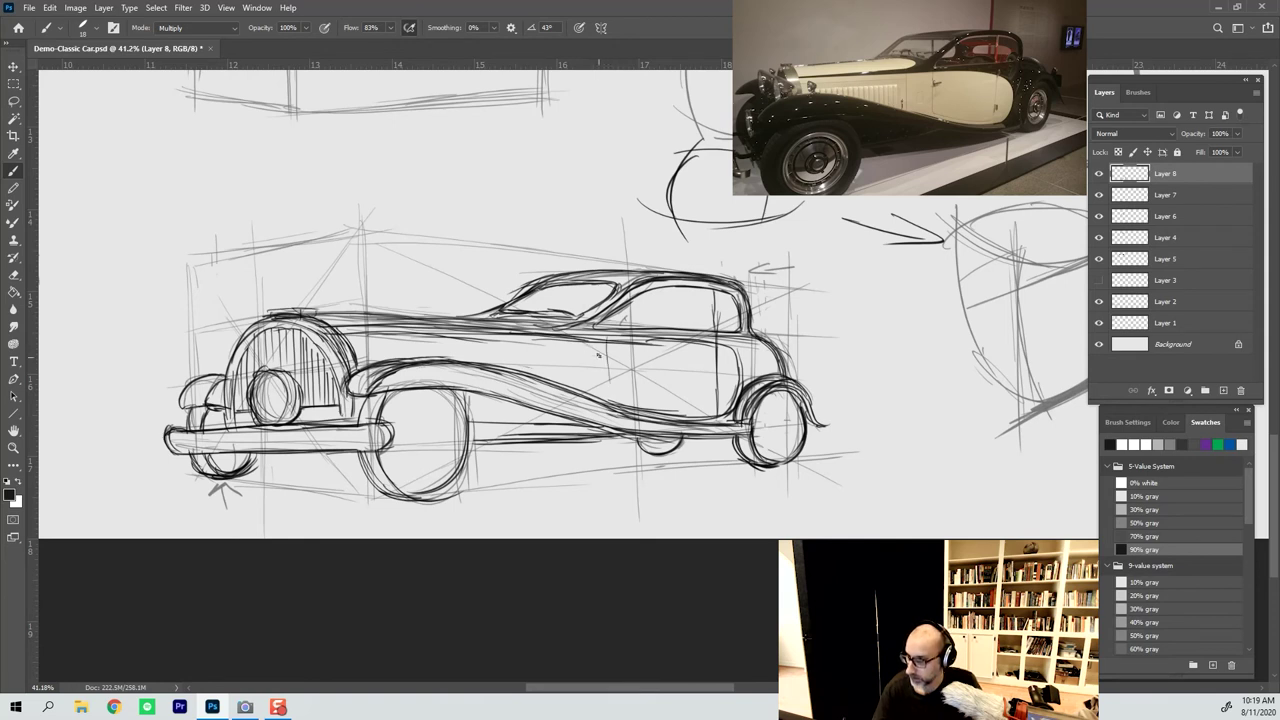
{"action": "mouse_move", "coordinate": [600, 340]}
{"action": "left_mouse_down"}
{"action": "mouse_move", "coordinate": [600, 398]}
{"action": "mouse_move", "coordinate": [601, 377]}
{"action": "mouse_move", "coordinate": [676, 406]}
{"action": "mouse_move", "coordinate": [726, 404]}
{"action": "mouse_move", "coordinate": [710, 404]}
{"action": "mouse_move", "coordinate": [684, 337]}
{"action": "left_mouse_up"}
{"action": "mouse_move", "coordinate": [596, 326]}
{"action": "left_mouse_down"}
{"action": "mouse_move", "coordinate": [608, 394]}
{"action": "mouse_move", "coordinate": [719, 354]}
{"action": "mouse_move", "coordinate": [682, 400]}
{"action": "mouse_move", "coordinate": [602, 387]}
{"action": "mouse_move", "coordinate": [711, 409]}
{"action": "left_mouse_up"}
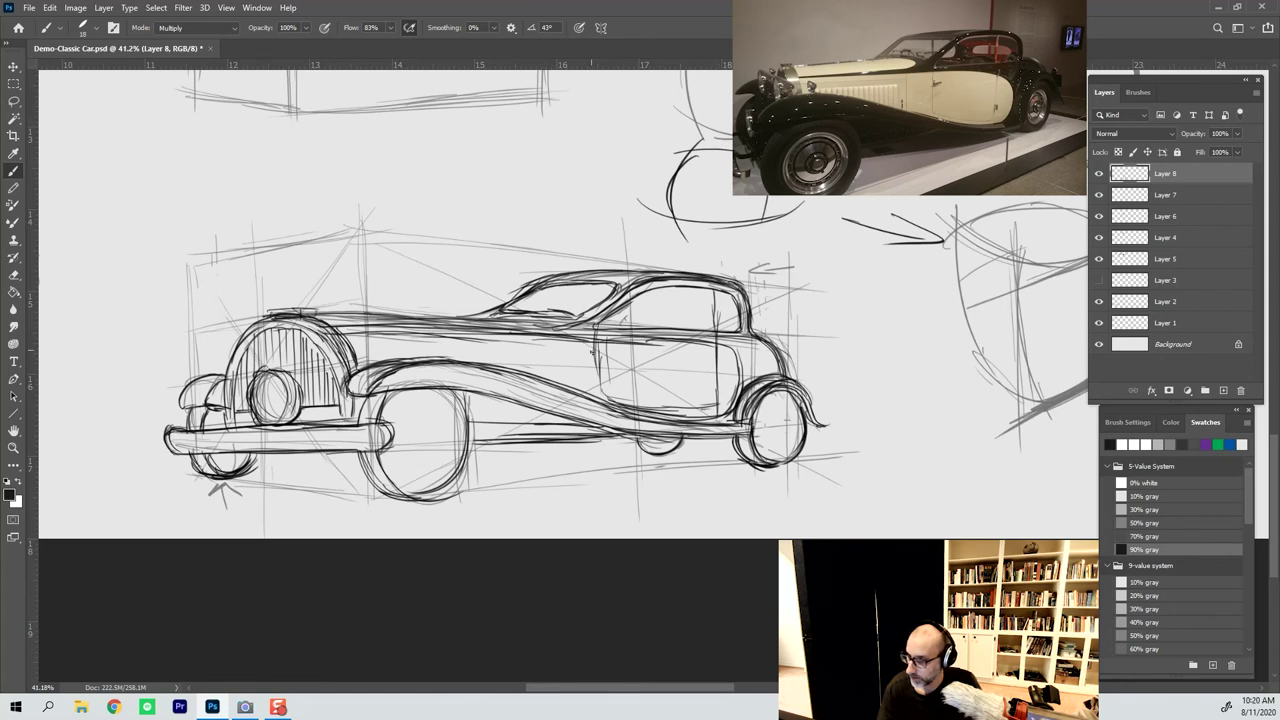
Add a small handle near the door's front edge and a row of curved louvers along the hood's side
{"action": "left_click_drag", "start_coordinate": [597, 354], "coordinate": [602, 398]}
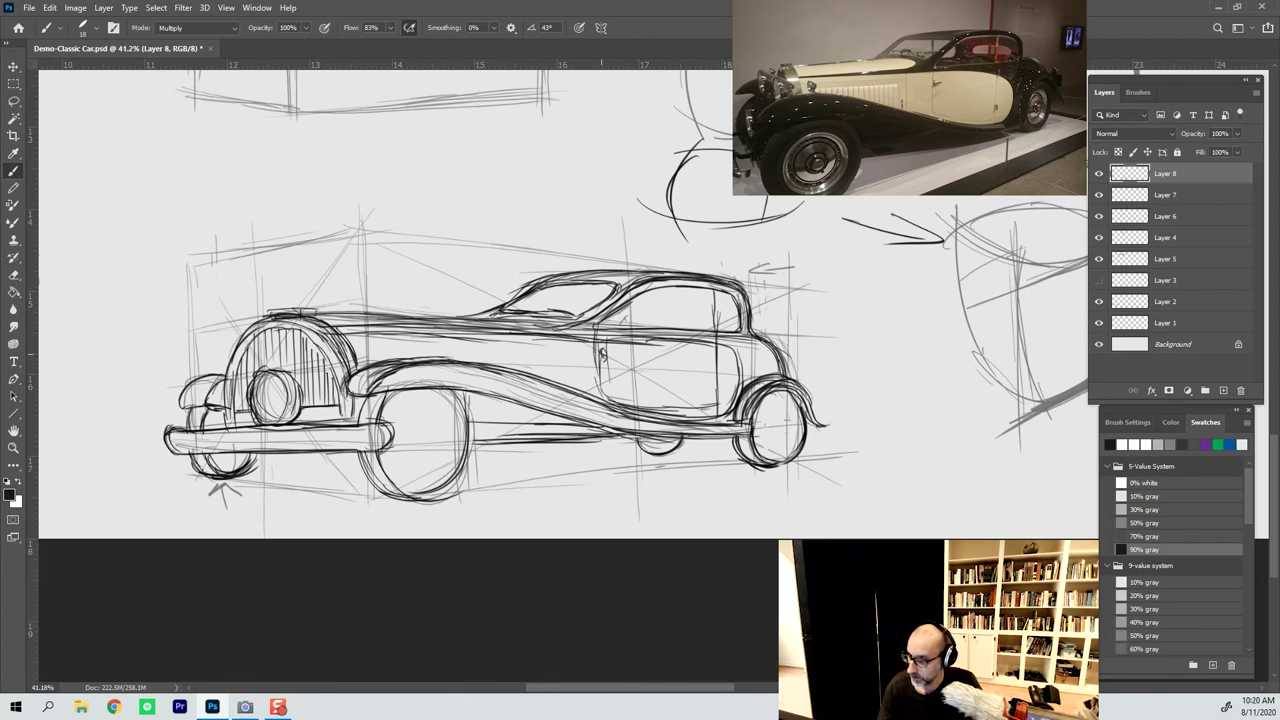
{"action": "left_click_drag", "start_coordinate": [605, 352], "coordinate": [626, 354]}
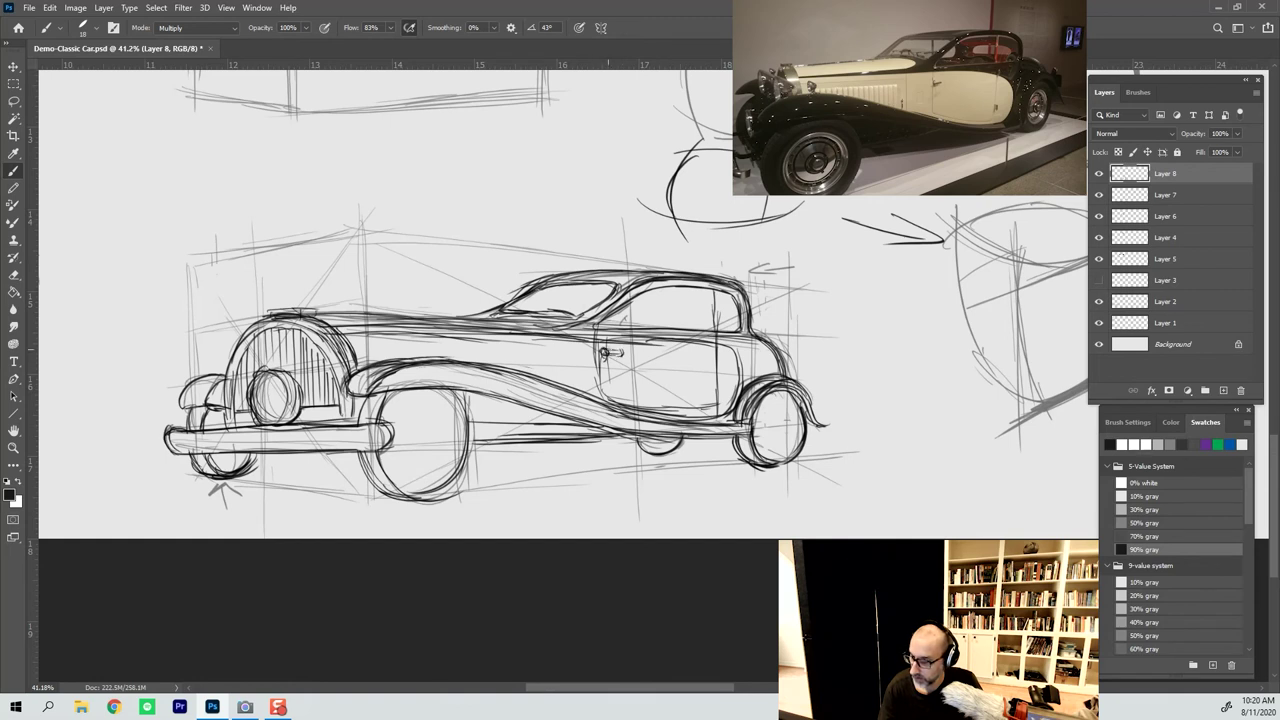
{"action": "mouse_move", "coordinate": [608, 349]}
{"action": "left_mouse_down"}
{"action": "mouse_move", "coordinate": [625, 353]}
{"action": "mouse_move", "coordinate": [608, 357]}
{"action": "left_mouse_up"}
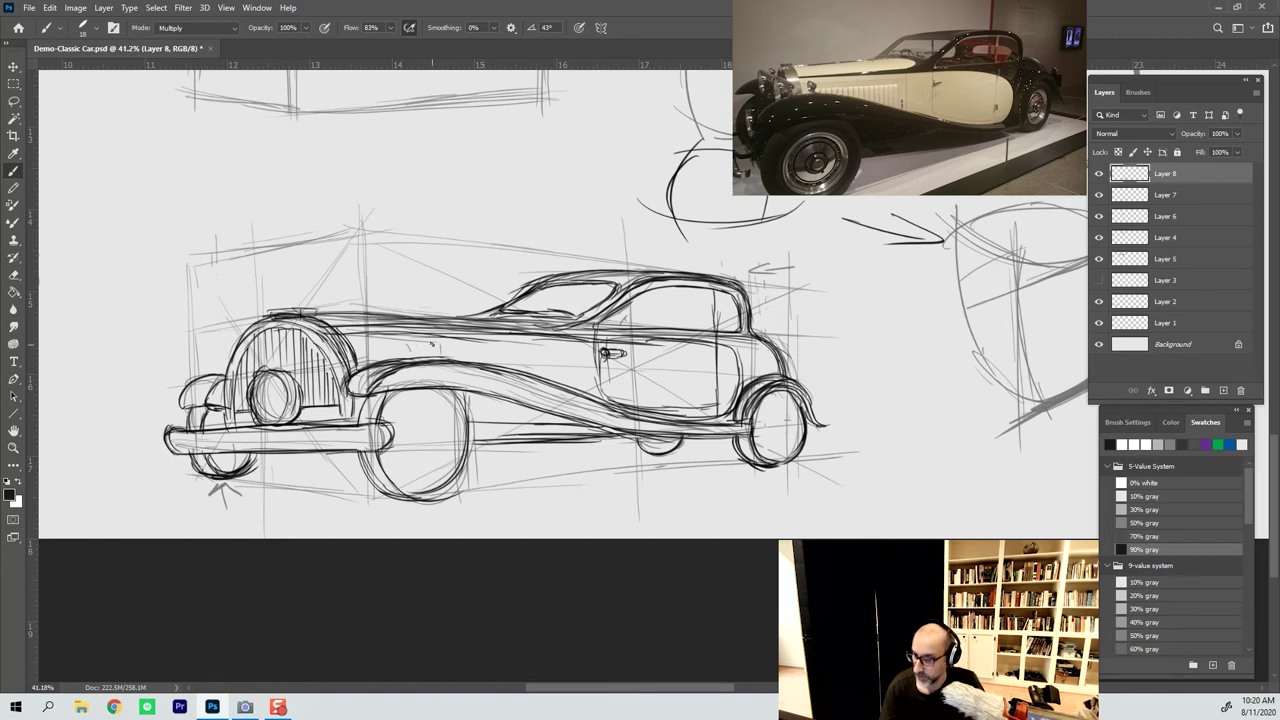
{"action": "mouse_move", "coordinate": [433, 344]}
{"action": "left_mouse_down"}
{"action": "mouse_move", "coordinate": [437, 357]}
{"action": "mouse_move", "coordinate": [522, 343]}
{"action": "mouse_move", "coordinate": [540, 370]}
{"action": "mouse_move", "coordinate": [506, 344]}
{"action": "mouse_move", "coordinate": [545, 349]}
{"action": "left_mouse_up"}
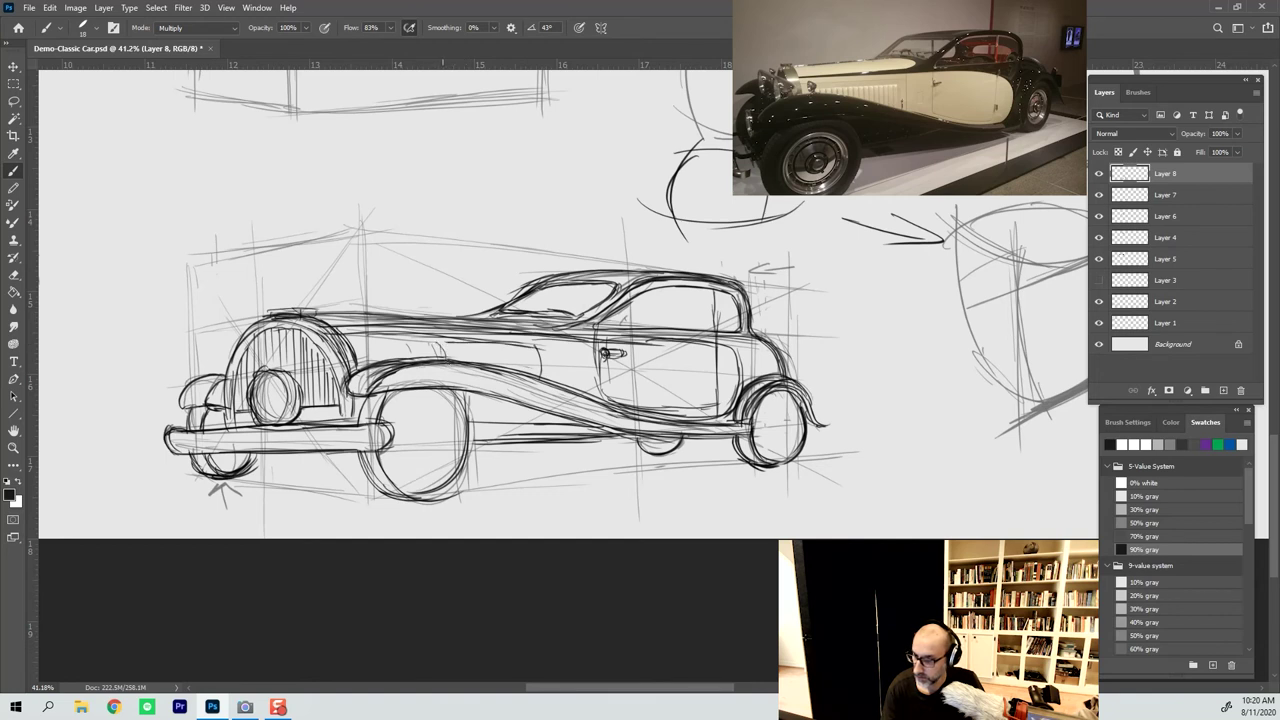
{"action": "mouse_move", "coordinate": [474, 344]}
{"action": "left_mouse_down"}
{"action": "mouse_move", "coordinate": [478, 364]}
{"action": "mouse_move", "coordinate": [518, 360]}
{"action": "mouse_move", "coordinate": [532, 377]}
{"action": "left_mouse_up"}
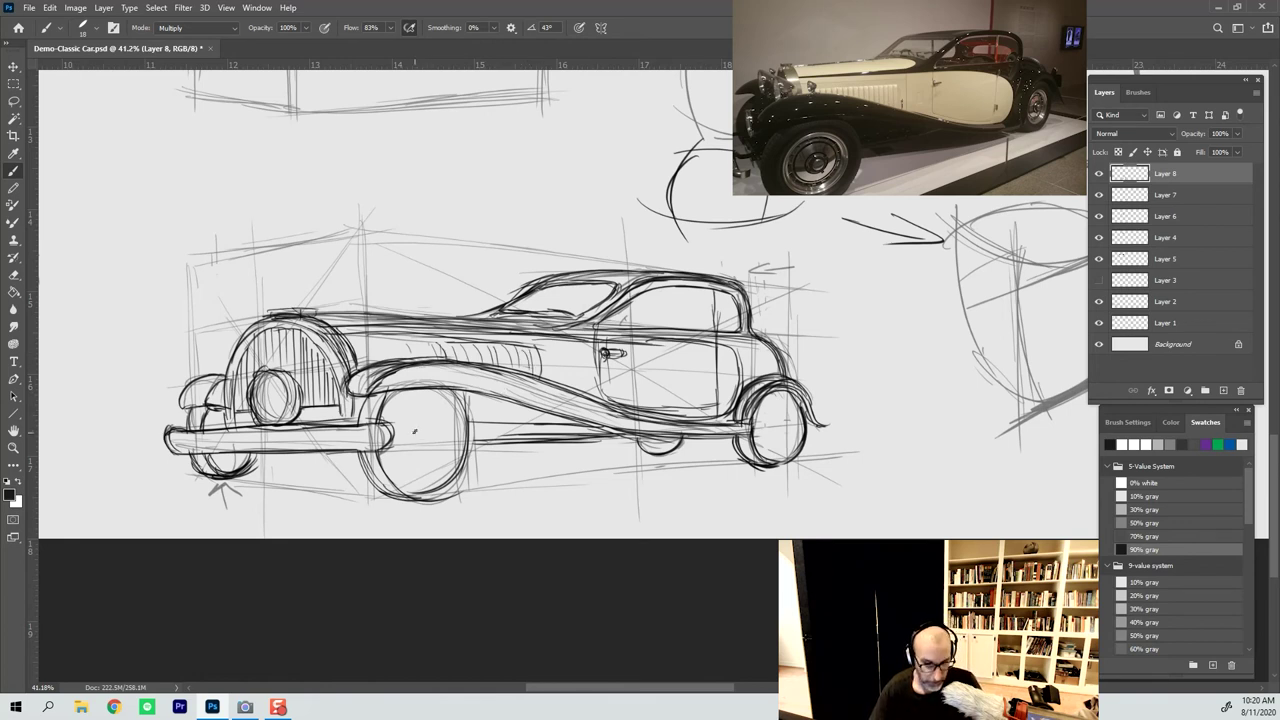
Draw hubs and inner rim rings on both near wheels and round out the far rear wheel beneath the running board
{"action": "left_click_drag", "start_coordinate": [421, 430], "coordinate": [424, 440]}
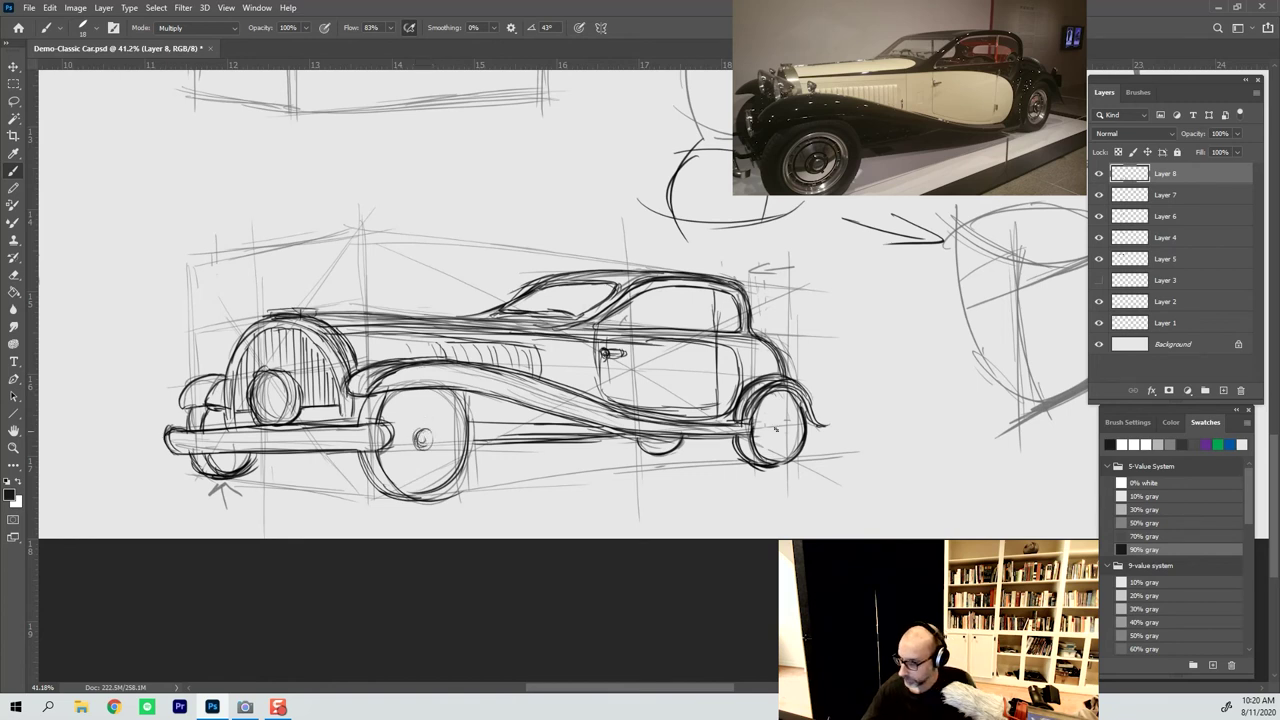
{"action": "left_click_drag", "start_coordinate": [775, 429], "coordinate": [778, 424]}
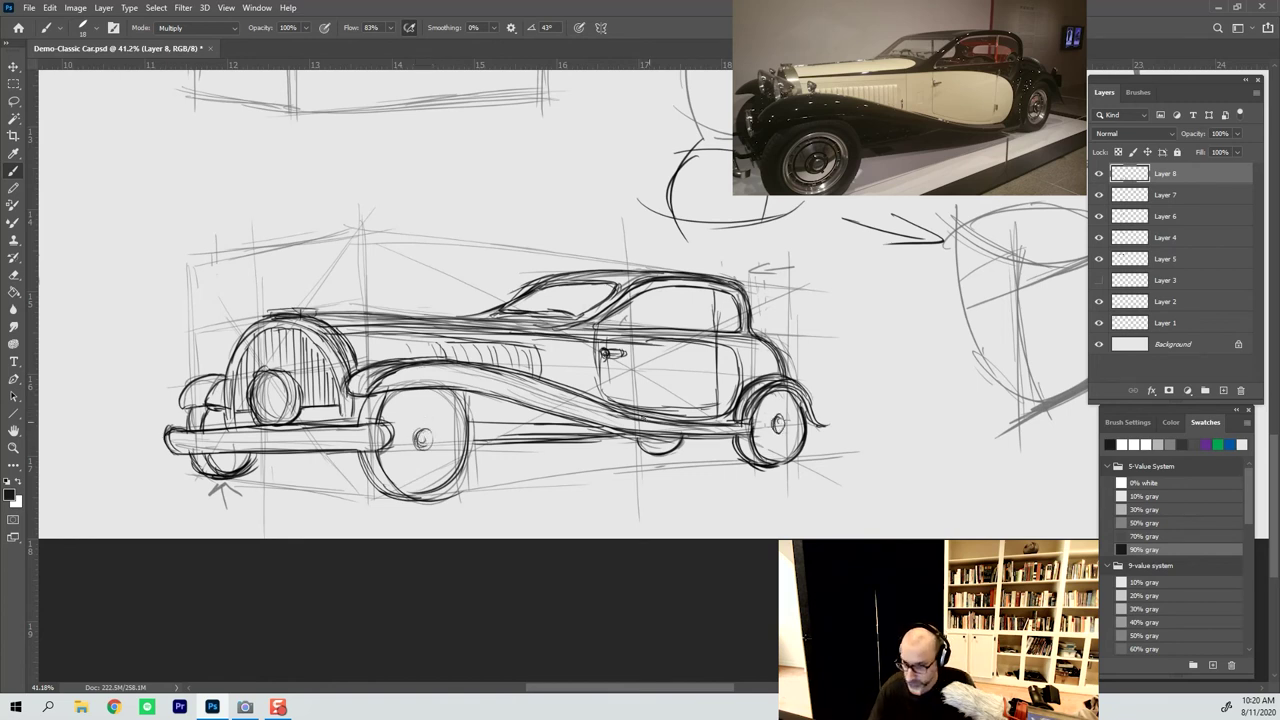
{"action": "mouse_move", "coordinate": [639, 447]}
{"action": "left_mouse_down"}
{"action": "mouse_move", "coordinate": [672, 452]}
{"action": "mouse_move", "coordinate": [632, 436]}
{"action": "left_mouse_up"}
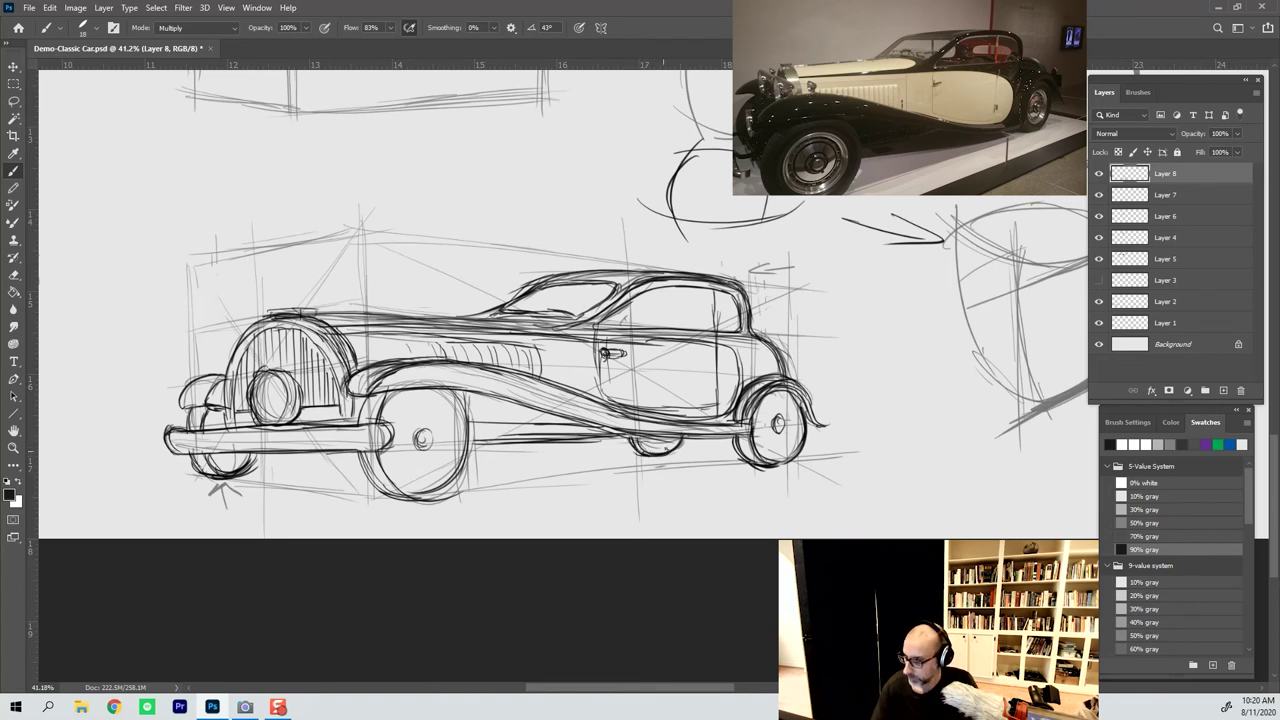
{"action": "mouse_move", "coordinate": [778, 408]}
{"action": "left_mouse_down"}
{"action": "mouse_move", "coordinate": [766, 438]}
{"action": "mouse_move", "coordinate": [784, 440]}
{"action": "mouse_move", "coordinate": [760, 446]}
{"action": "mouse_move", "coordinate": [792, 438]}
{"action": "mouse_move", "coordinate": [758, 430]}
{"action": "mouse_move", "coordinate": [786, 402]}
{"action": "mouse_move", "coordinate": [788, 444]}
{"action": "mouse_move", "coordinate": [768, 448]}
{"action": "left_mouse_up"}
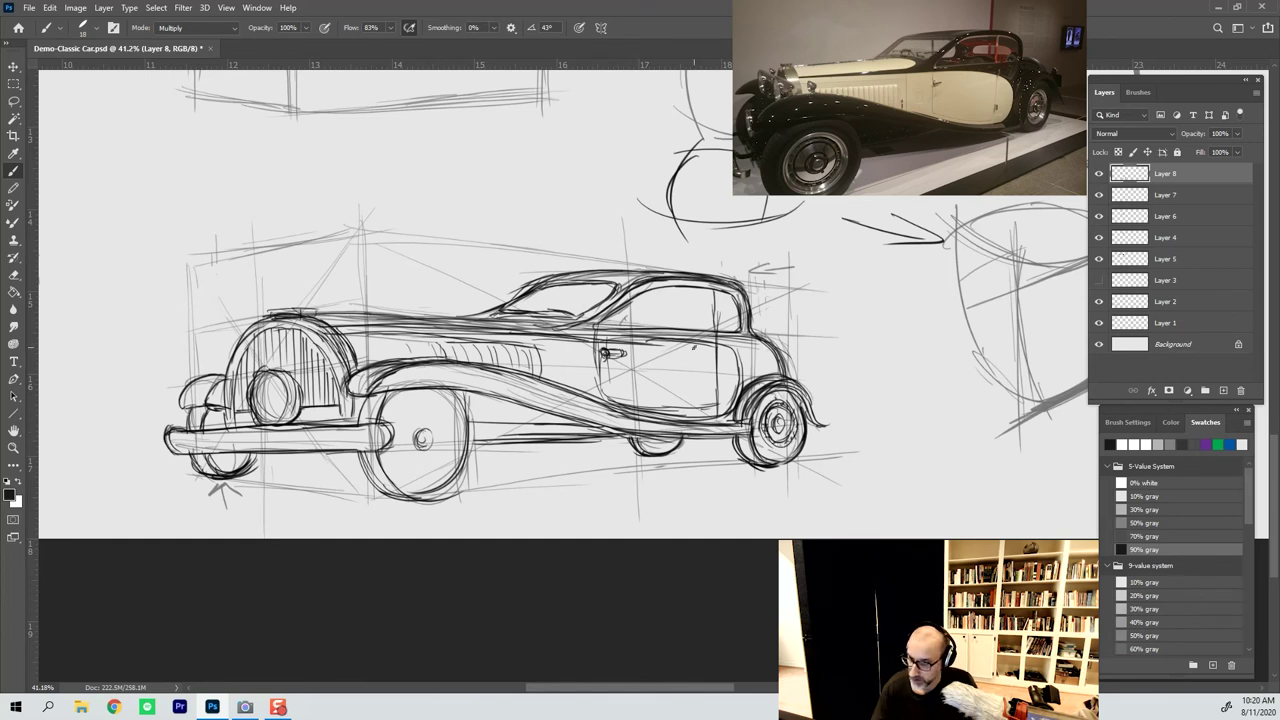
{"action": "mouse_move", "coordinate": [418, 418]}
{"action": "left_mouse_down"}
{"action": "mouse_move", "coordinate": [404, 456]}
{"action": "mouse_move", "coordinate": [442, 468]}
{"action": "mouse_move", "coordinate": [442, 436]}
{"action": "mouse_move", "coordinate": [404, 466]}
{"action": "mouse_move", "coordinate": [394, 446]}
{"action": "mouse_move", "coordinate": [430, 478]}
{"action": "mouse_move", "coordinate": [450, 420]}
{"action": "mouse_move", "coordinate": [418, 398]}
{"action": "mouse_move", "coordinate": [404, 432]}
{"action": "mouse_move", "coordinate": [422, 410]}
{"action": "mouse_move", "coordinate": [452, 424]}
{"action": "mouse_move", "coordinate": [426, 474]}
{"action": "mouse_move", "coordinate": [410, 466]}
{"action": "mouse_move", "coordinate": [405, 412]}
{"action": "mouse_move", "coordinate": [413, 425]}
{"action": "left_mouse_up"}
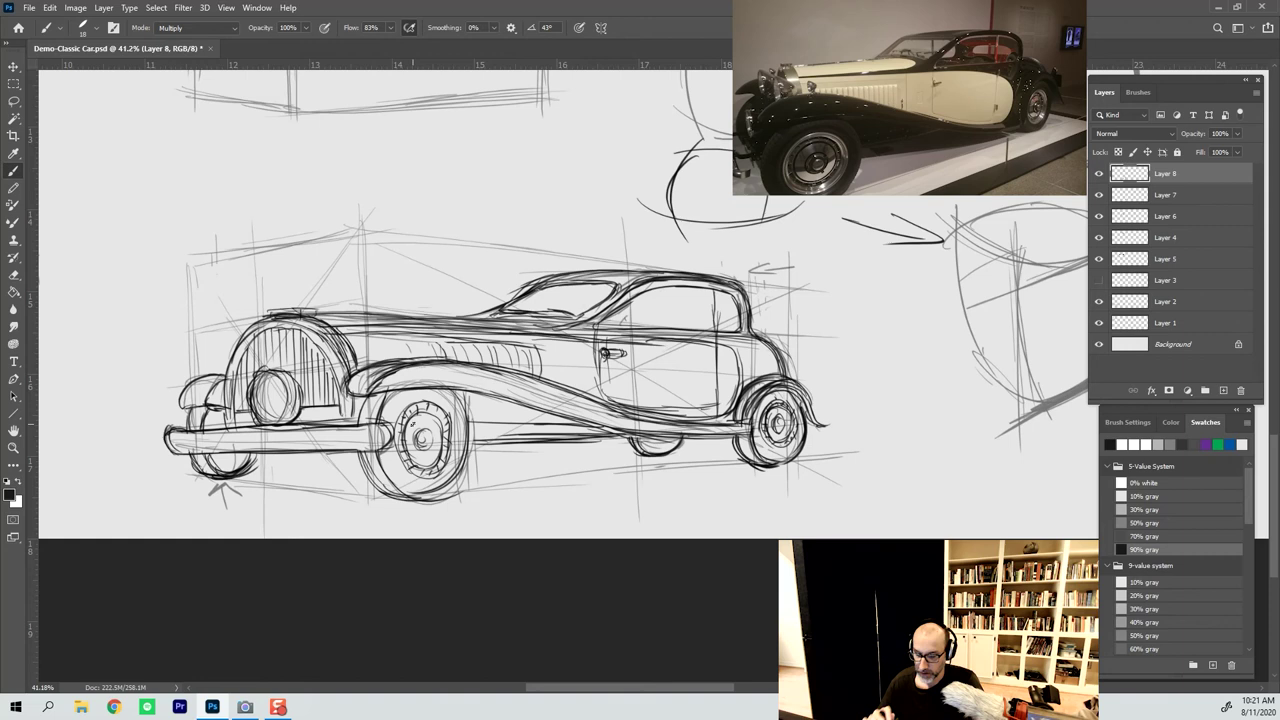
Lighten the front bumper's heavy lines with the eraser from end to end
{"action": "mouse_move", "coordinate": [178, 414]}
{"action": "left_mouse_down"}
{"action": "mouse_move", "coordinate": [262, 418]}
{"action": "mouse_move", "coordinate": [204, 421]}
{"action": "left_mouse_up"}
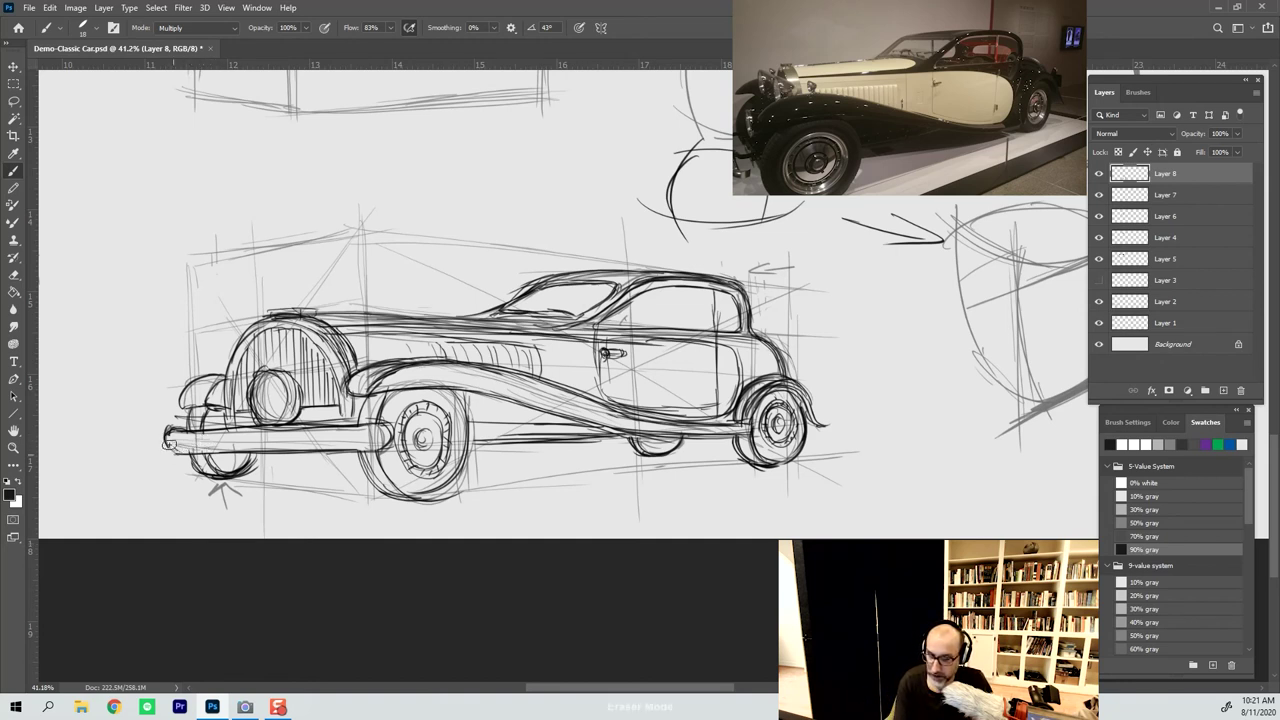
{"action": "mouse_move", "coordinate": [168, 444]}
{"action": "left_mouse_down"}
{"action": "mouse_move", "coordinate": [348, 447]}
{"action": "mouse_move", "coordinate": [386, 443]}
{"action": "mouse_move", "coordinate": [387, 428]}
{"action": "mouse_move", "coordinate": [387, 447]}
{"action": "left_mouse_up"}
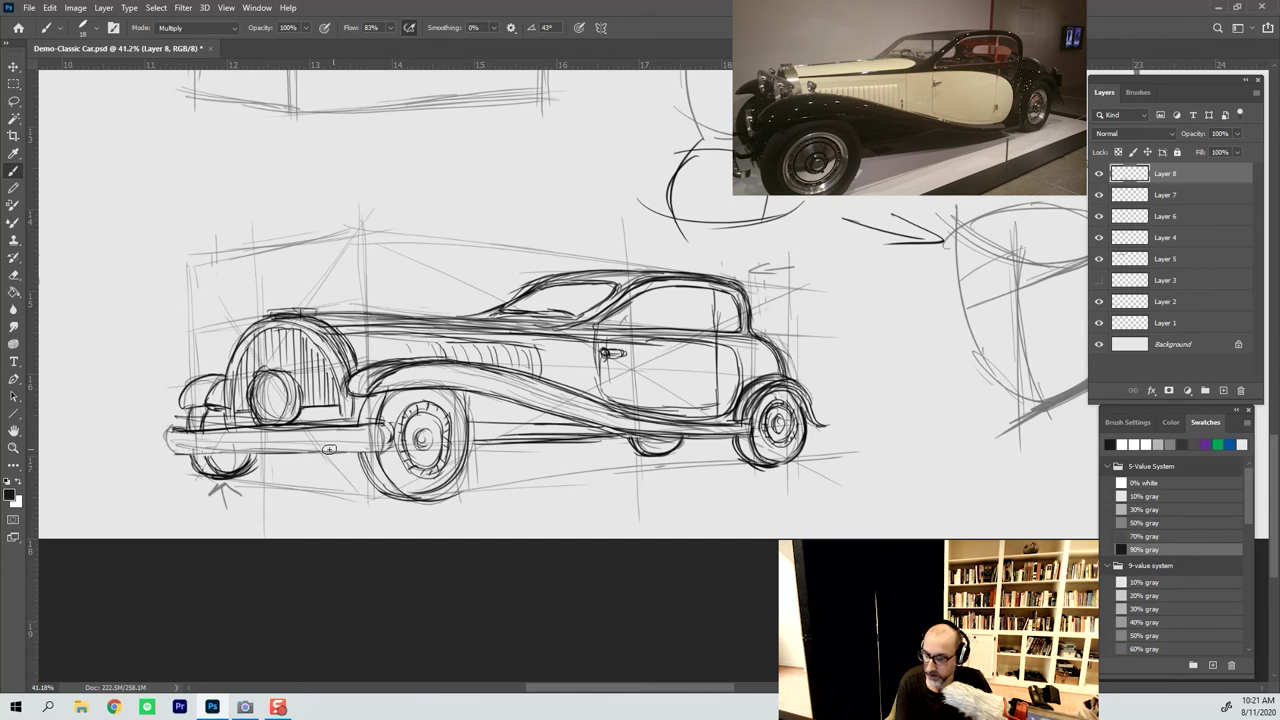
{"action": "mouse_move", "coordinate": [246, 448]}
{"action": "left_mouse_down"}
{"action": "mouse_move", "coordinate": [384, 437]}
{"action": "mouse_move", "coordinate": [343, 425]}
{"action": "mouse_move", "coordinate": [174, 433]}
{"action": "mouse_move", "coordinate": [293, 427]}
{"action": "mouse_move", "coordinate": [191, 427]}
{"action": "mouse_move", "coordinate": [174, 451]}
{"action": "mouse_move", "coordinate": [243, 428]}
{"action": "mouse_move", "coordinate": [382, 436]}
{"action": "left_mouse_up"}
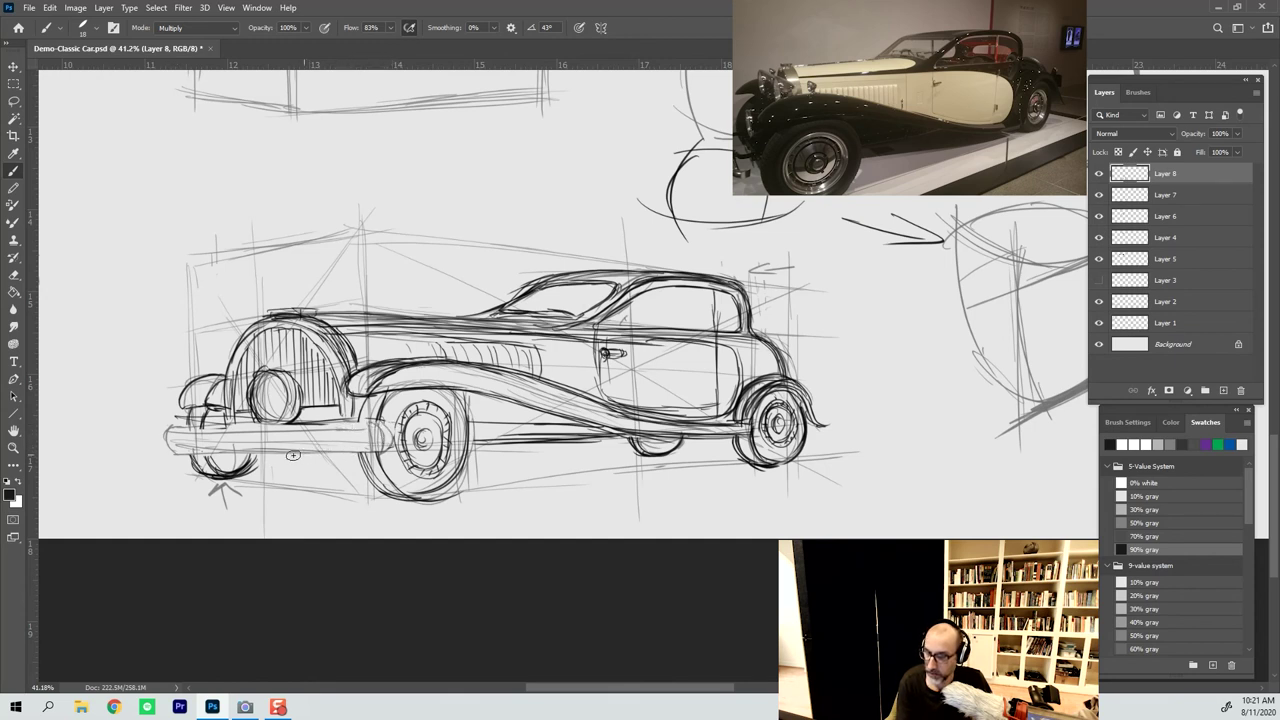
{"action": "mouse_move", "coordinate": [172, 445]}
{"action": "left_mouse_down"}
{"action": "mouse_move", "coordinate": [381, 458]}
{"action": "mouse_move", "coordinate": [304, 455]}
{"action": "left_mouse_up"}
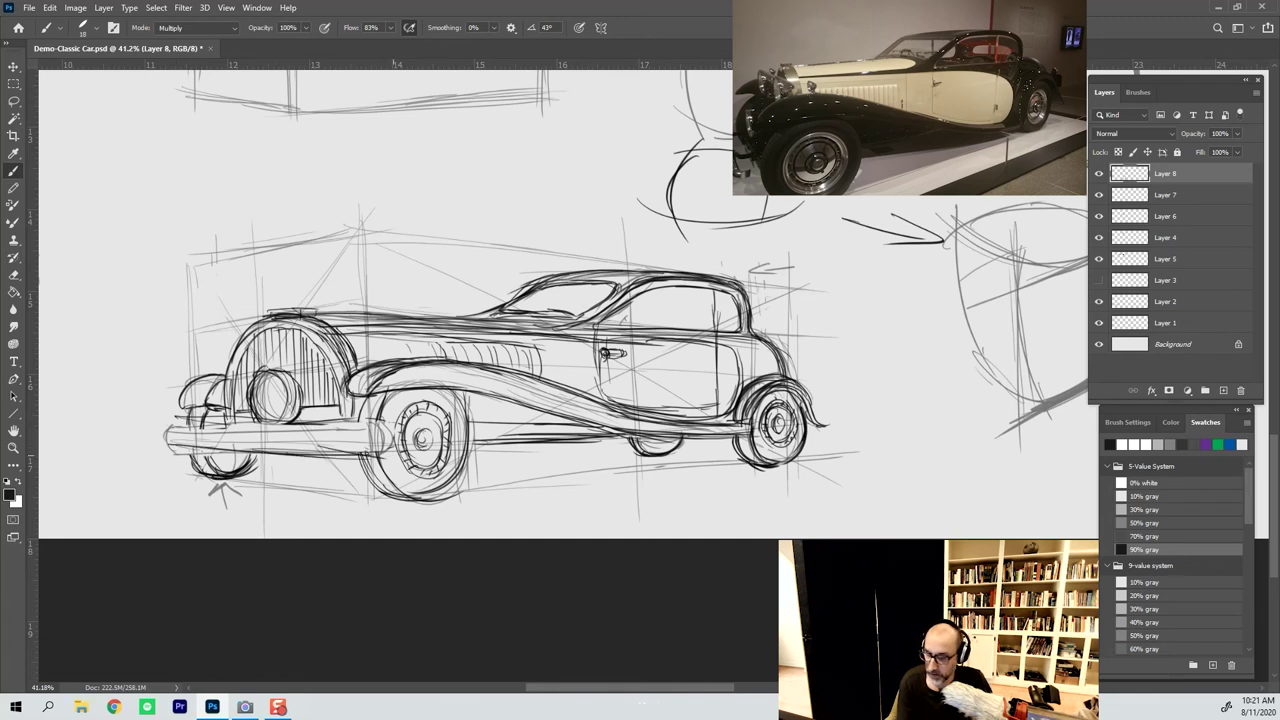
Redraw the front bumper with parallel lengthwise lines and rounded ends, and clean up its edges
{"action": "mouse_move", "coordinate": [394, 454]}
{"action": "left_mouse_down"}
{"action": "mouse_move", "coordinate": [168, 440]}
{"action": "mouse_move", "coordinate": [178, 448]}
{"action": "mouse_move", "coordinate": [178, 424]}
{"action": "mouse_move", "coordinate": [282, 426]}
{"action": "left_mouse_up"}
{"action": "mouse_move", "coordinate": [204, 434]}
{"action": "left_mouse_down"}
{"action": "mouse_move", "coordinate": [342, 433]}
{"action": "mouse_move", "coordinate": [302, 432]}
{"action": "left_mouse_up"}
{"action": "left_click_drag", "start_coordinate": [300, 433], "coordinate": [382, 431]}
{"action": "mouse_move", "coordinate": [292, 432]}
{"action": "left_mouse_down"}
{"action": "mouse_move", "coordinate": [400, 428]}
{"action": "mouse_move", "coordinate": [381, 455]}
{"action": "left_mouse_up"}
{"action": "mouse_move", "coordinate": [383, 454]}
{"action": "left_mouse_down"}
{"action": "mouse_move", "coordinate": [371, 456]}
{"action": "mouse_move", "coordinate": [388, 448]}
{"action": "left_mouse_up"}
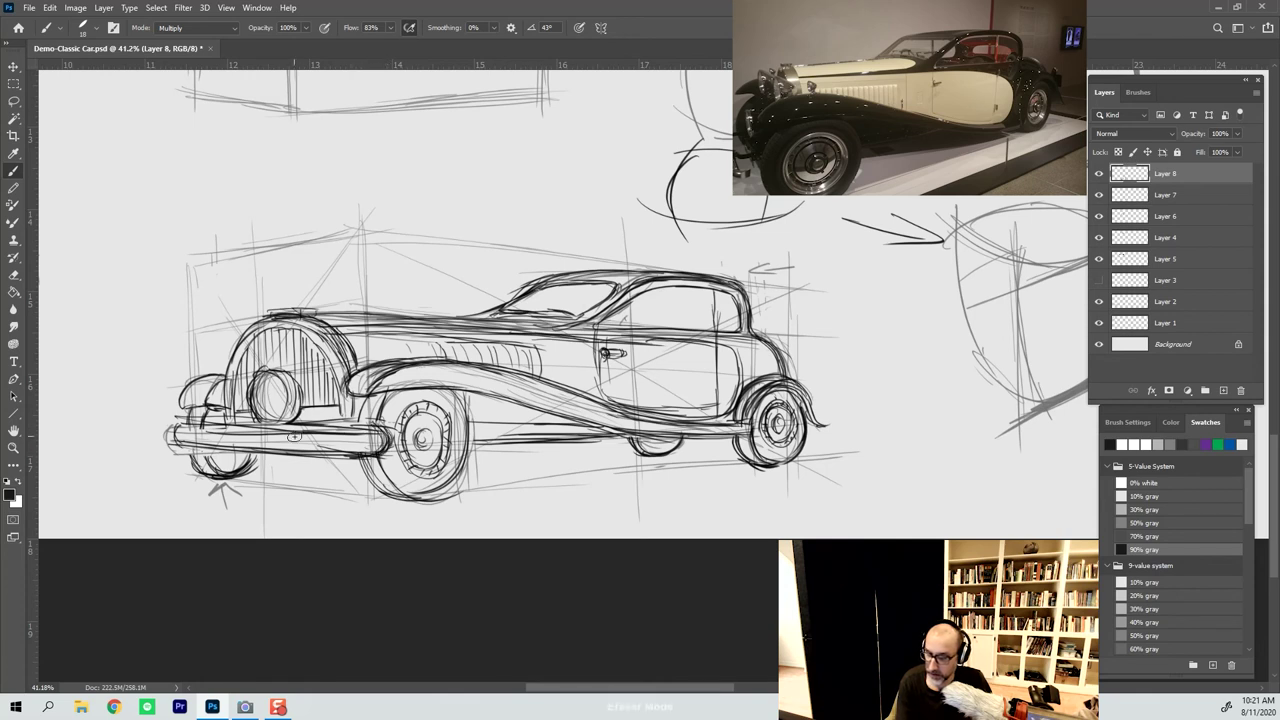
{"action": "mouse_move", "coordinate": [172, 425]}
{"action": "left_mouse_down"}
{"action": "mouse_move", "coordinate": [388, 428]}
{"action": "mouse_move", "coordinate": [366, 426]}
{"action": "mouse_move", "coordinate": [378, 456]}
{"action": "left_mouse_up"}
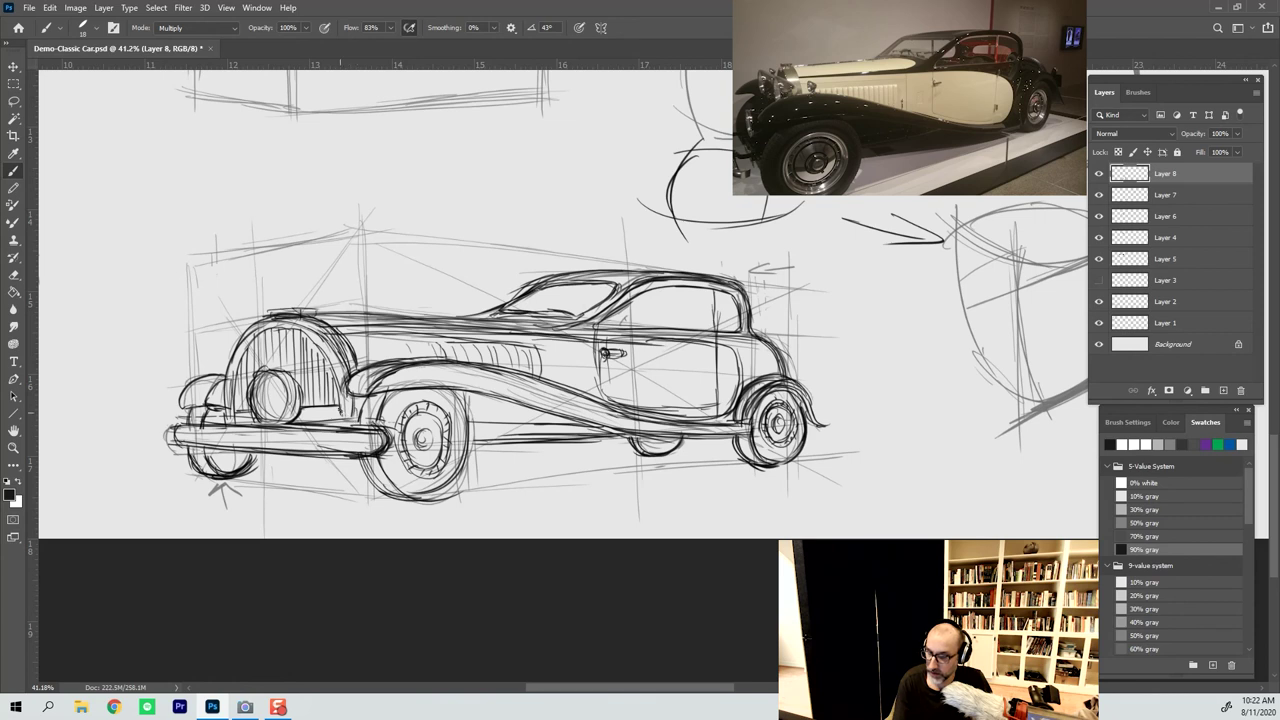
Darken the gap between the grille and the near front fender, and erase the stray lines across the fender's top surface
{"action": "mouse_move", "coordinate": [355, 408]}
{"action": "left_mouse_down"}
{"action": "mouse_move", "coordinate": [357, 433]}
{"action": "mouse_move", "coordinate": [354, 407]}
{"action": "left_mouse_up"}
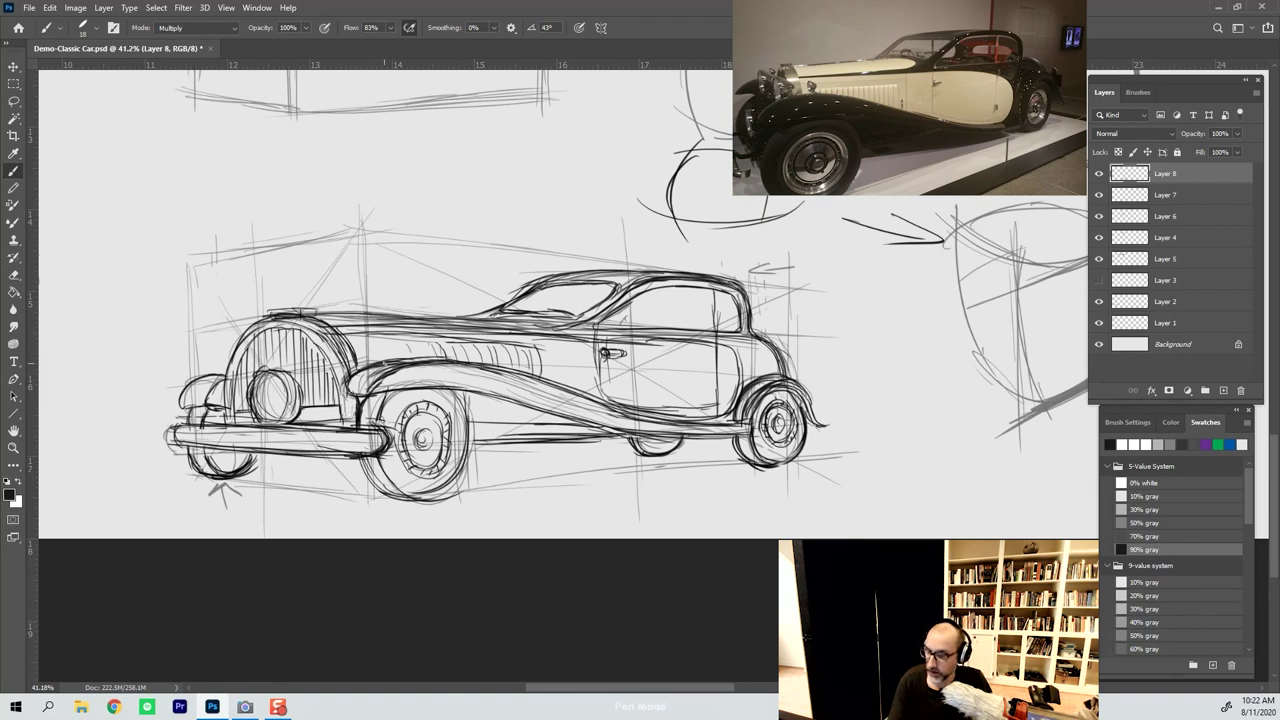
{"action": "left_click_drag", "start_coordinate": [438, 364], "coordinate": [472, 368]}
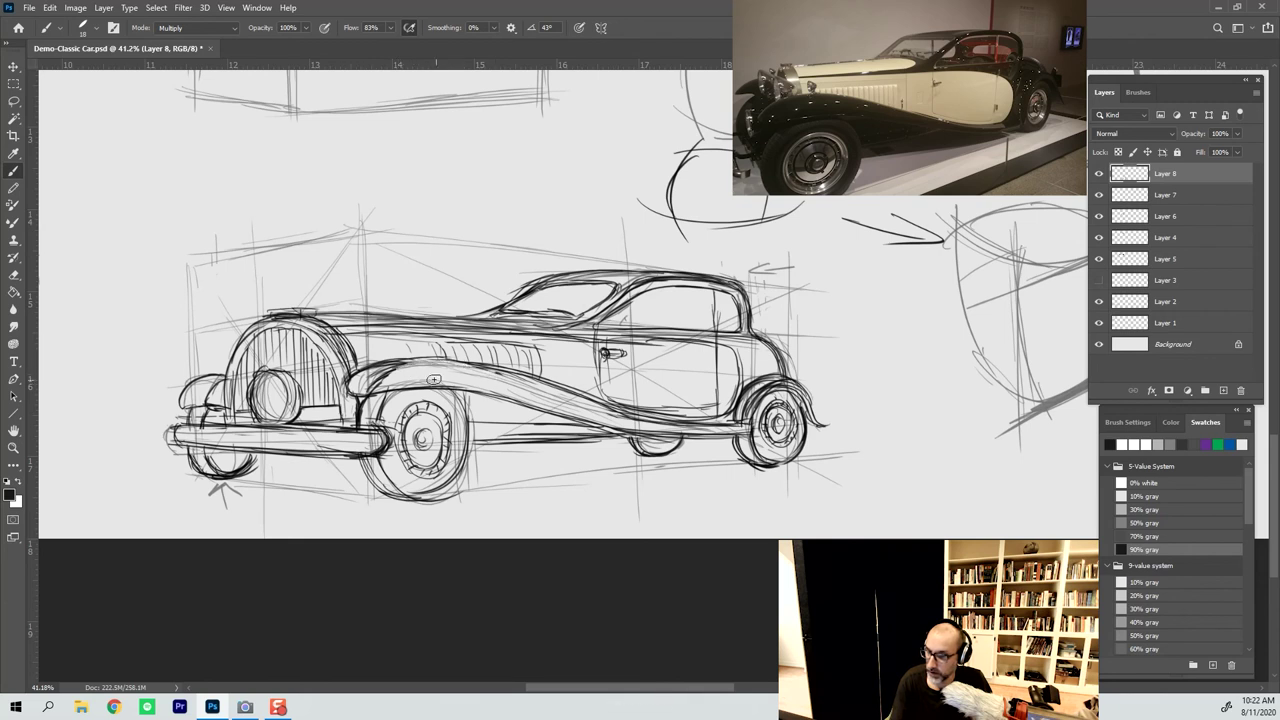
{"action": "mouse_move", "coordinate": [368, 388]}
{"action": "left_mouse_down"}
{"action": "mouse_move", "coordinate": [454, 358]}
{"action": "mouse_move", "coordinate": [495, 373]}
{"action": "left_mouse_up"}
{"action": "left_click_drag", "start_coordinate": [407, 363], "coordinate": [480, 363]}
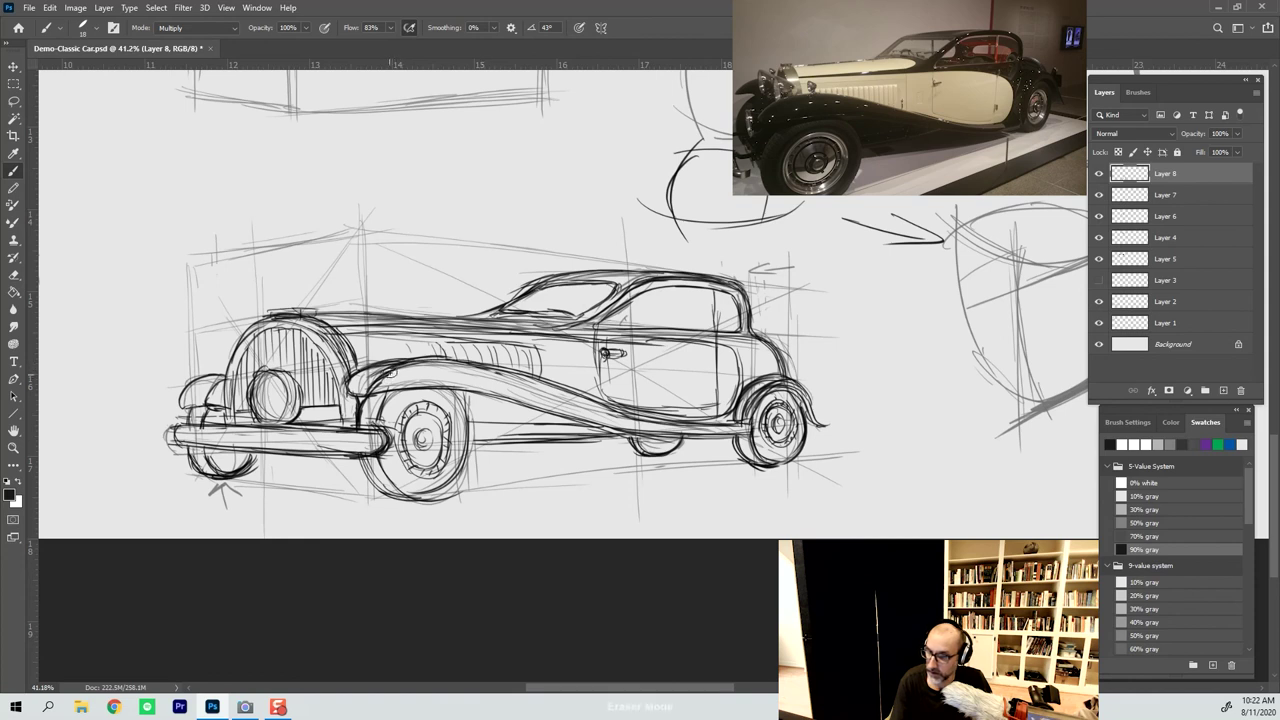
{"action": "mouse_move", "coordinate": [391, 374]}
{"action": "left_mouse_down"}
{"action": "mouse_move", "coordinate": [377, 385]}
{"action": "mouse_move", "coordinate": [387, 378]}
{"action": "left_mouse_up"}
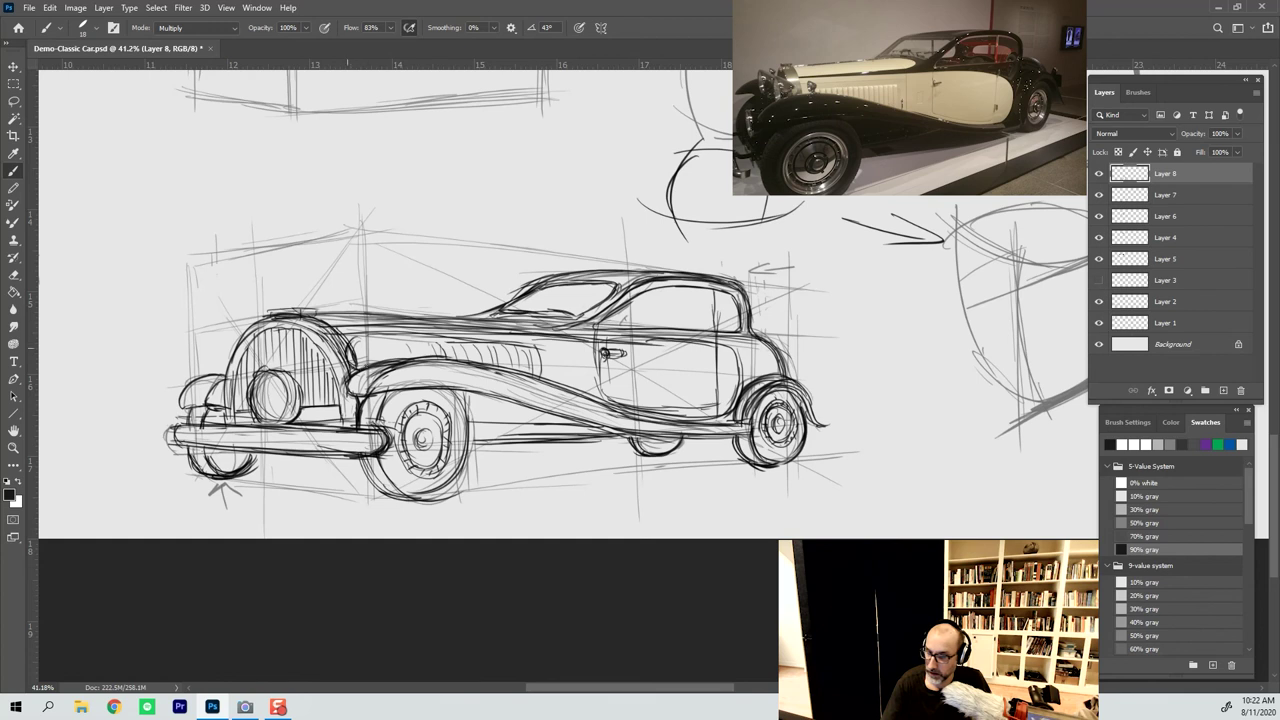
Draw a round headlight on each side of the grille and add the housing behind the near one
{"action": "mouse_move", "coordinate": [350, 341]}
{"action": "left_mouse_down"}
{"action": "mouse_move", "coordinate": [341, 371]}
{"action": "mouse_move", "coordinate": [366, 375]}
{"action": "mouse_move", "coordinate": [373, 334]}
{"action": "mouse_move", "coordinate": [342, 350]}
{"action": "mouse_move", "coordinate": [361, 369]}
{"action": "mouse_move", "coordinate": [352, 360]}
{"action": "left_mouse_up"}
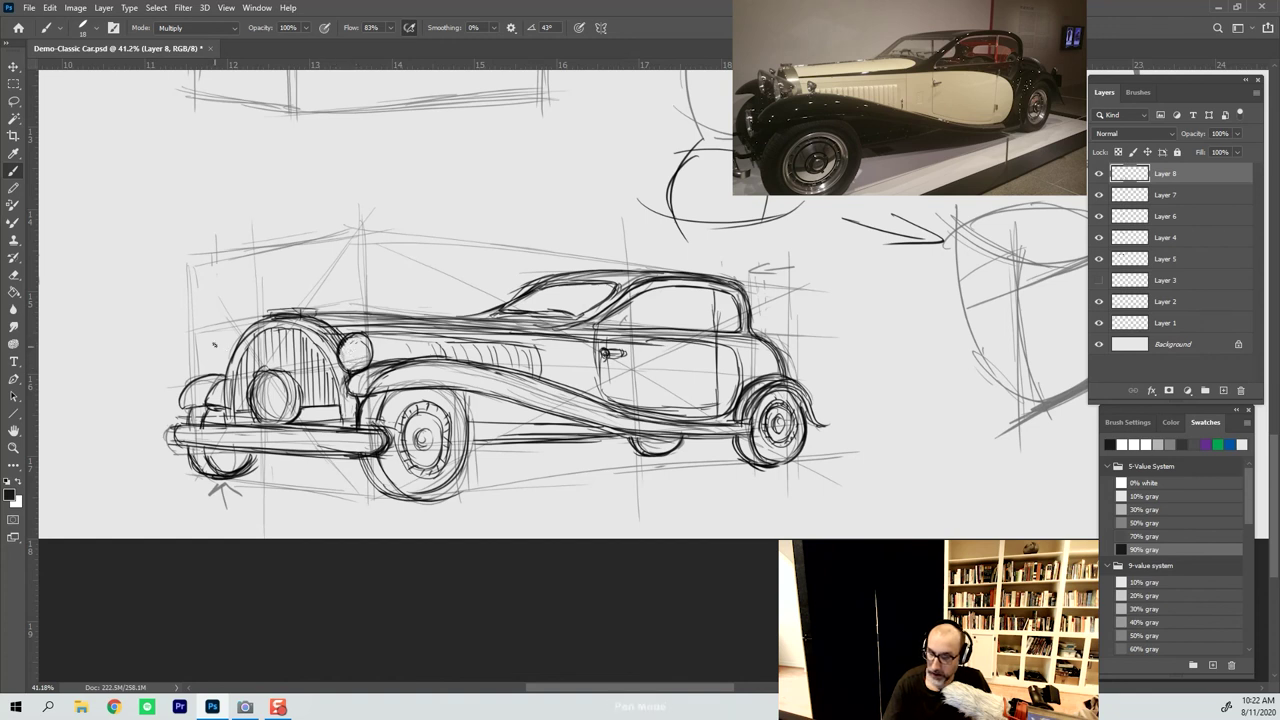
{"action": "mouse_move", "coordinate": [213, 344]}
{"action": "left_mouse_down"}
{"action": "mouse_move", "coordinate": [230, 346]}
{"action": "mouse_move", "coordinate": [208, 366]}
{"action": "mouse_move", "coordinate": [228, 340]}
{"action": "mouse_move", "coordinate": [222, 372]}
{"action": "mouse_move", "coordinate": [206, 340]}
{"action": "mouse_move", "coordinate": [226, 364]}
{"action": "mouse_move", "coordinate": [224, 340]}
{"action": "mouse_move", "coordinate": [230, 360]}
{"action": "left_mouse_up"}
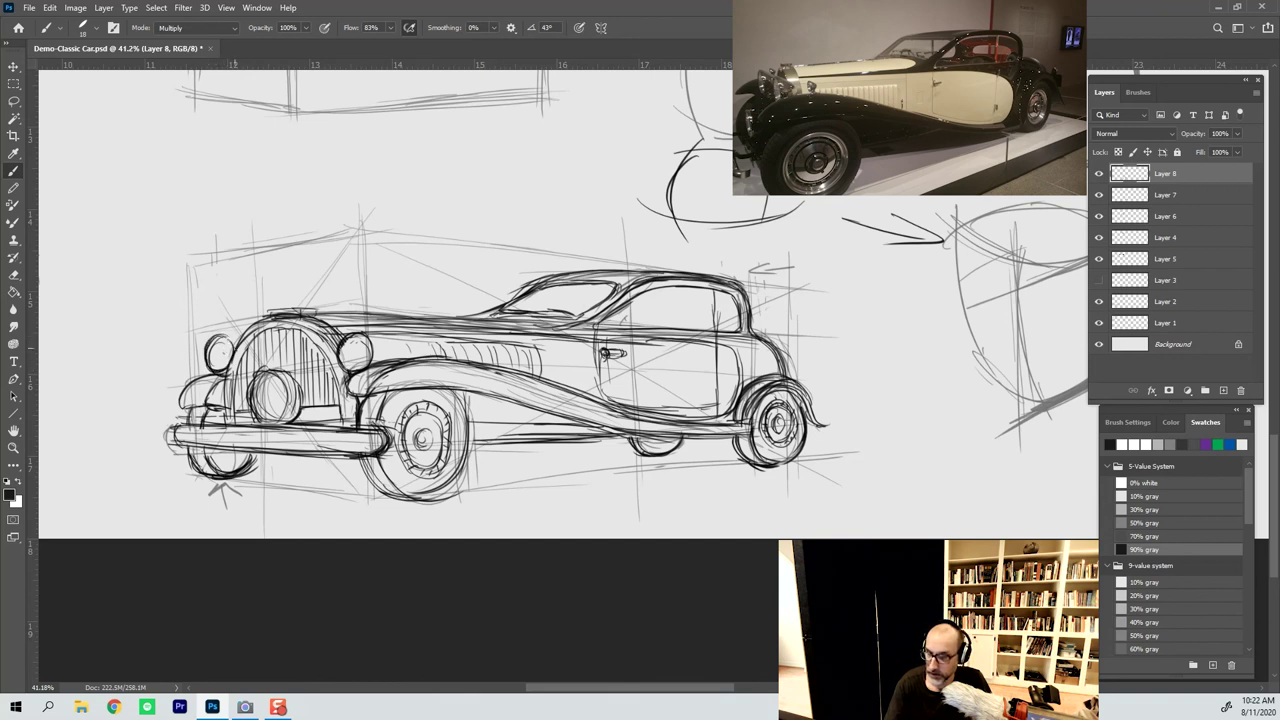
{"action": "left_click_drag", "start_coordinate": [229, 366], "coordinate": [234, 342]}
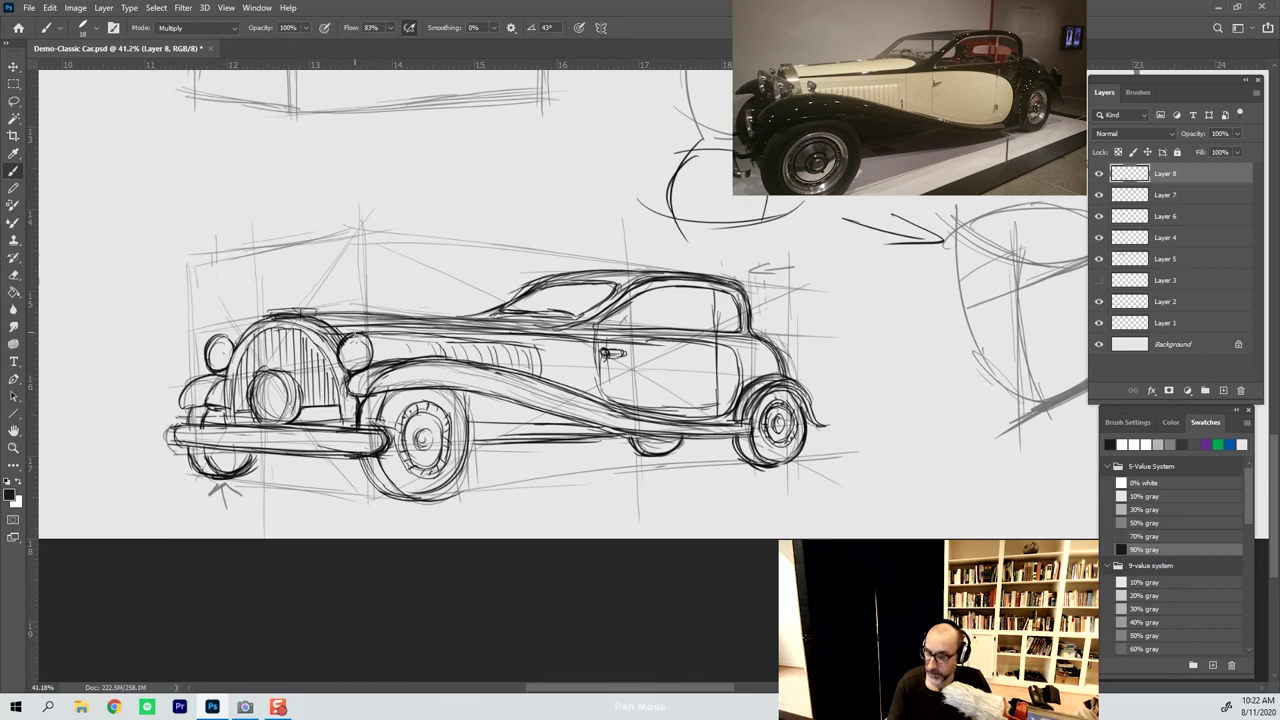
{"action": "mouse_move", "coordinate": [354, 345]}
{"action": "left_mouse_down"}
{"action": "mouse_move", "coordinate": [382, 340]}
{"action": "mouse_move", "coordinate": [390, 362]}
{"action": "left_mouse_up"}
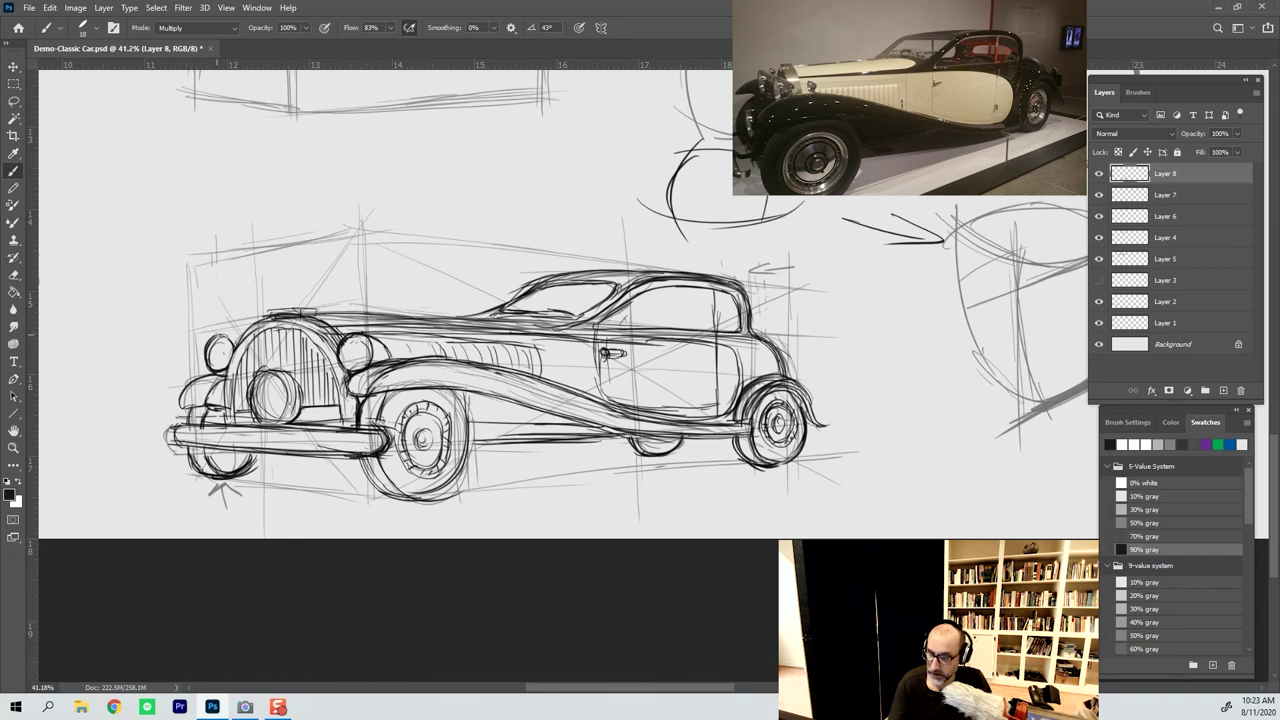
Touch up the far headlight and draw a small round lamp on the side of the hood, ahead of the louvres
{"action": "mouse_move", "coordinate": [217, 335]}
{"action": "left_mouse_down"}
{"action": "mouse_move", "coordinate": [240, 344]}
{"action": "mouse_move", "coordinate": [236, 332]}
{"action": "left_mouse_up"}
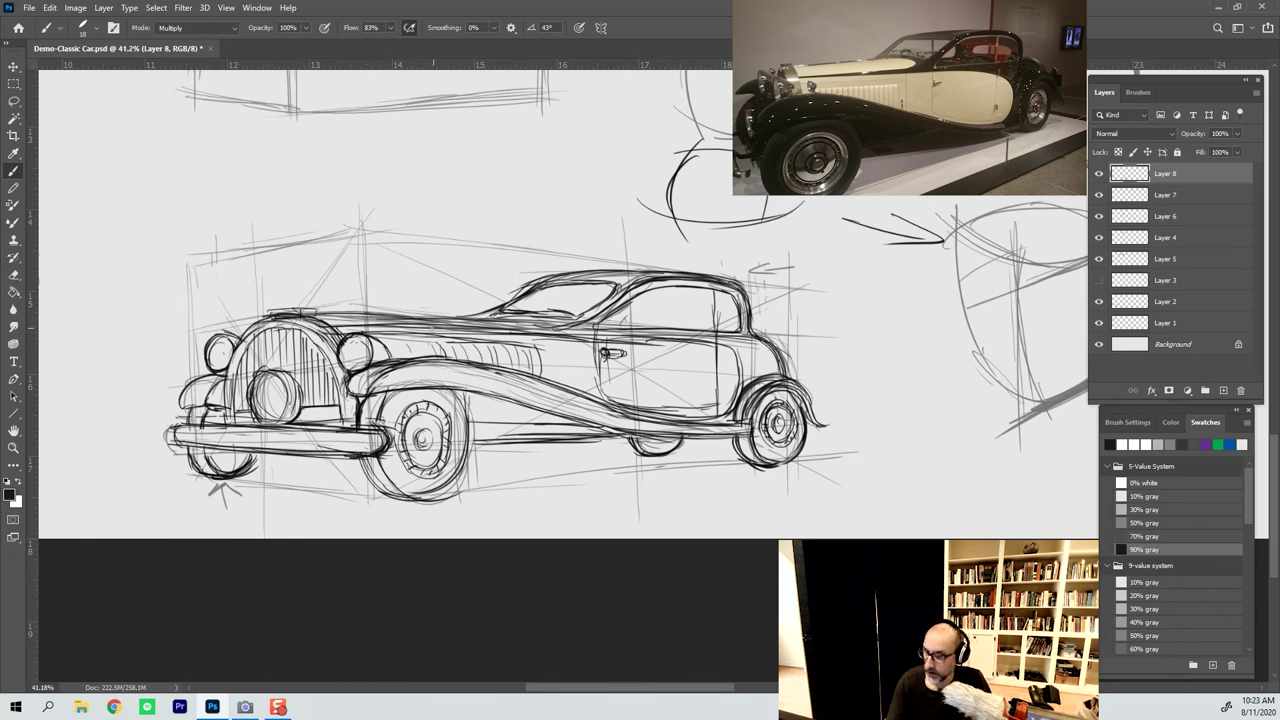
{"action": "left_click_drag", "start_coordinate": [434, 344], "coordinate": [464, 350]}
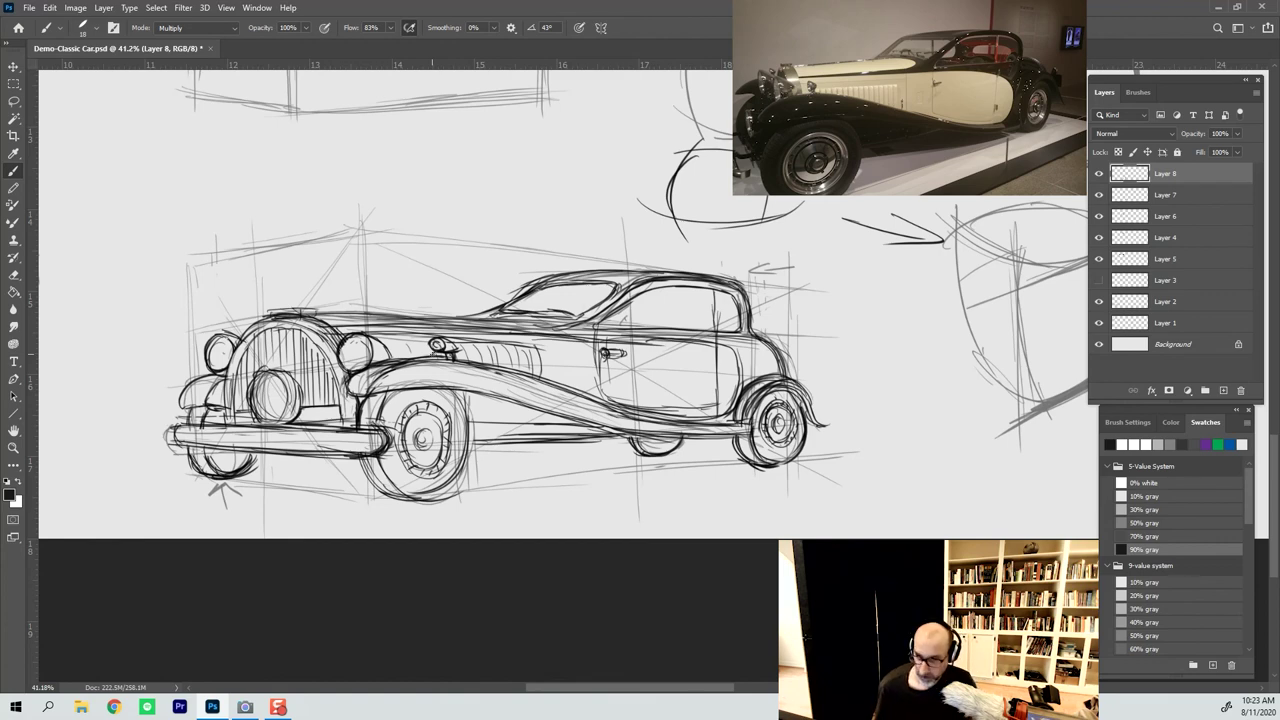
Check the shaded side-view drawing and sketch the spare wheel behind the cabin, above the rear fender
{"action": "left_click_drag", "start_coordinate": [634, 190], "coordinate": [645, 536]}
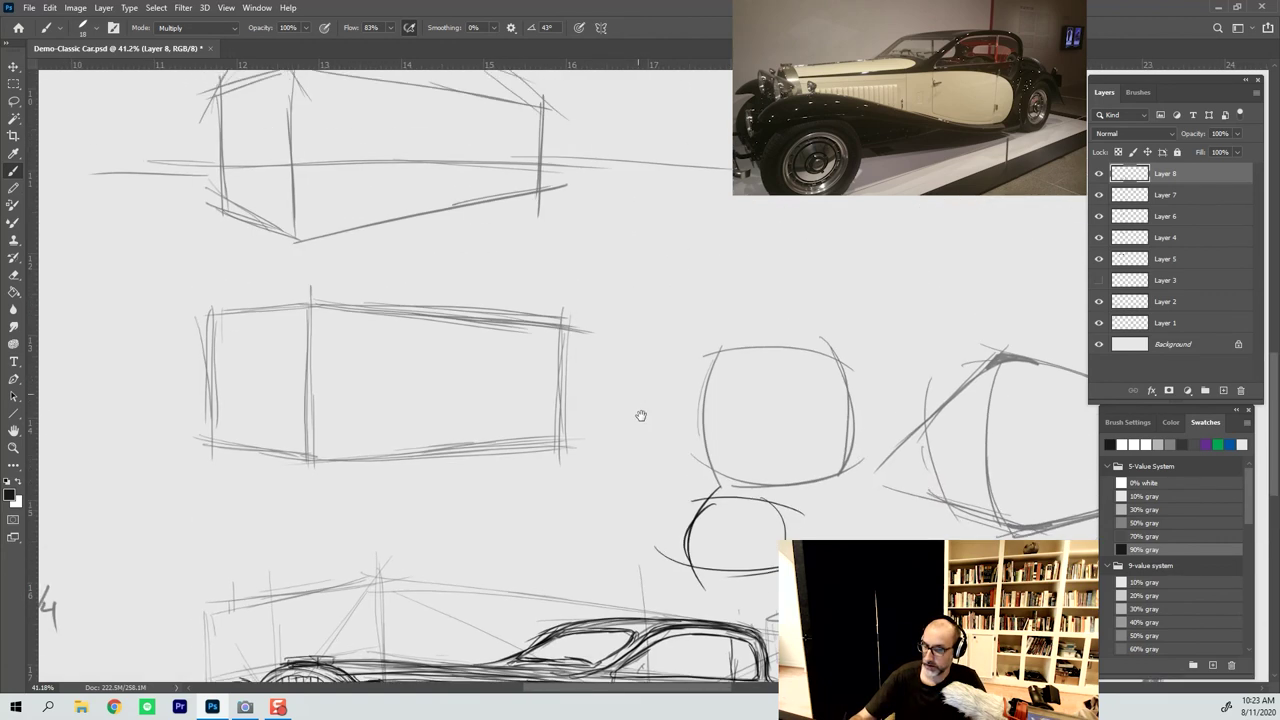
{"action": "left_click_drag", "start_coordinate": [626, 150], "coordinate": [648, 536]}
{"action": "mouse_move", "coordinate": [640, 148]}
{"action": "left_mouse_down"}
{"action": "mouse_move", "coordinate": [670, 517]}
{"action": "mouse_move", "coordinate": [667, 359]}
{"action": "left_mouse_up"}
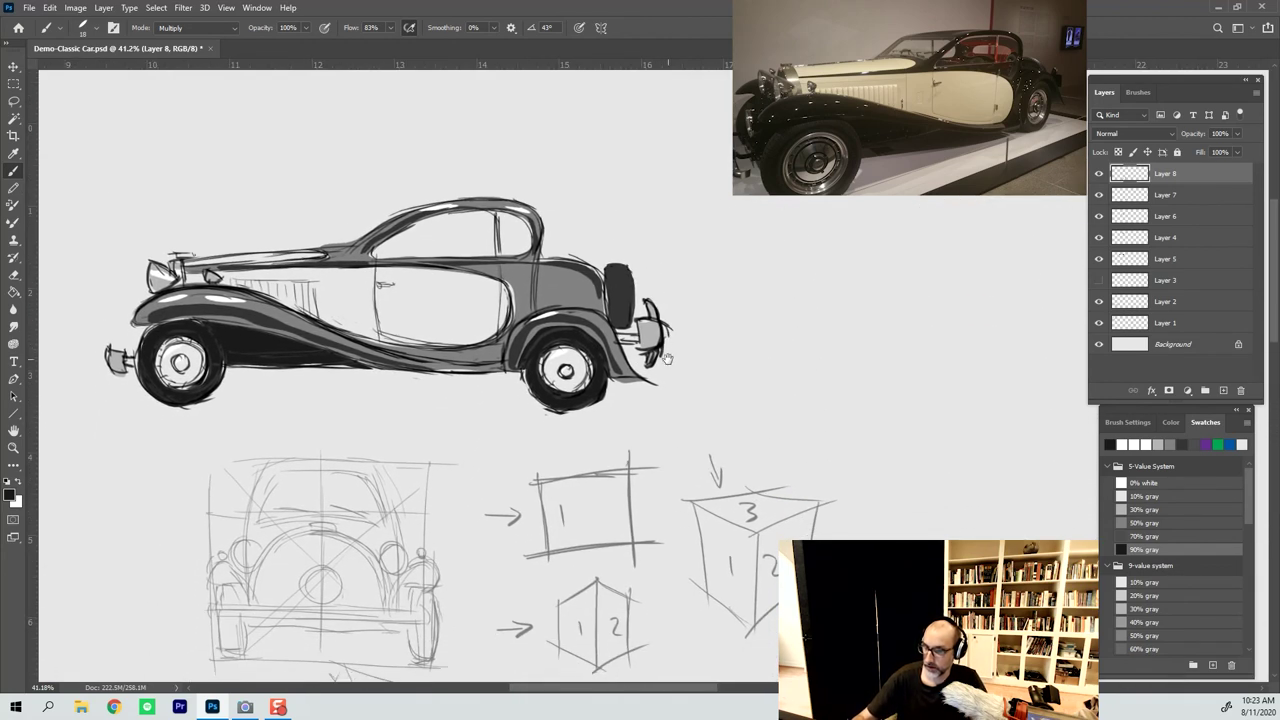
{"action": "left_click_drag", "start_coordinate": [687, 546], "coordinate": [655, 188]}
{"action": "left_click_drag", "start_coordinate": [690, 538], "coordinate": [646, 212]}
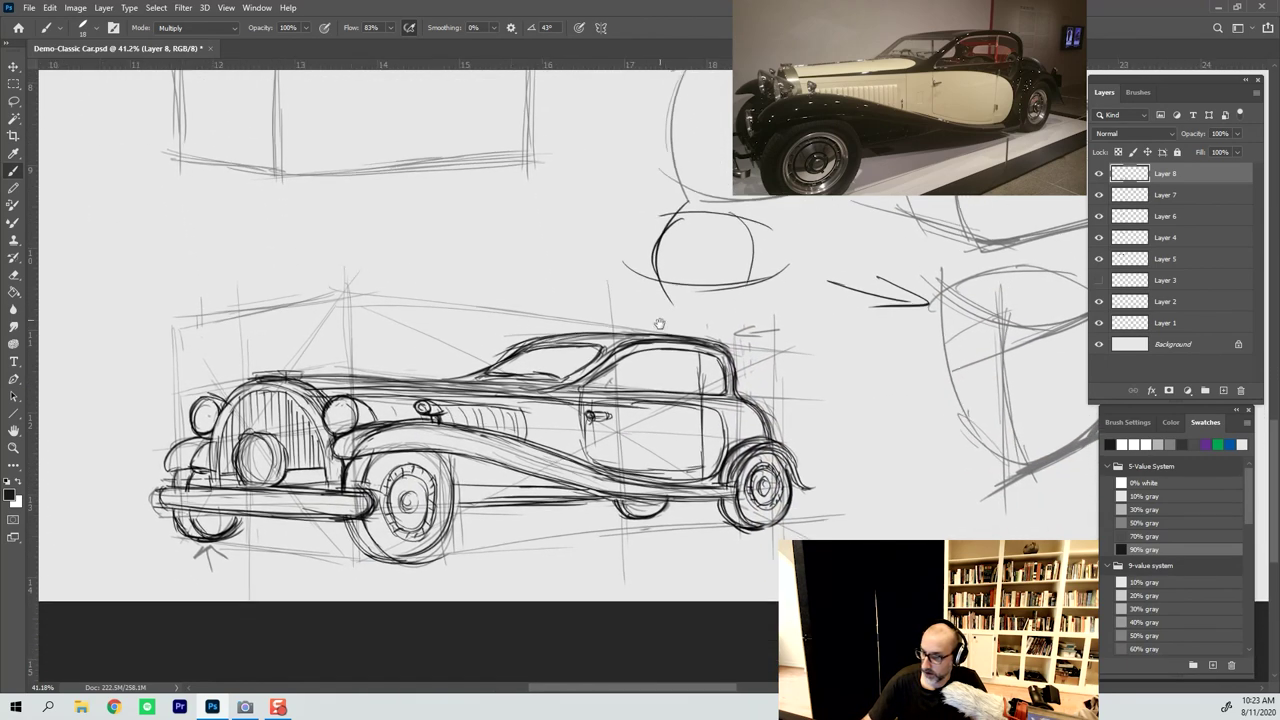
{"action": "left_click_drag", "start_coordinate": [703, 492], "coordinate": [611, 451]}
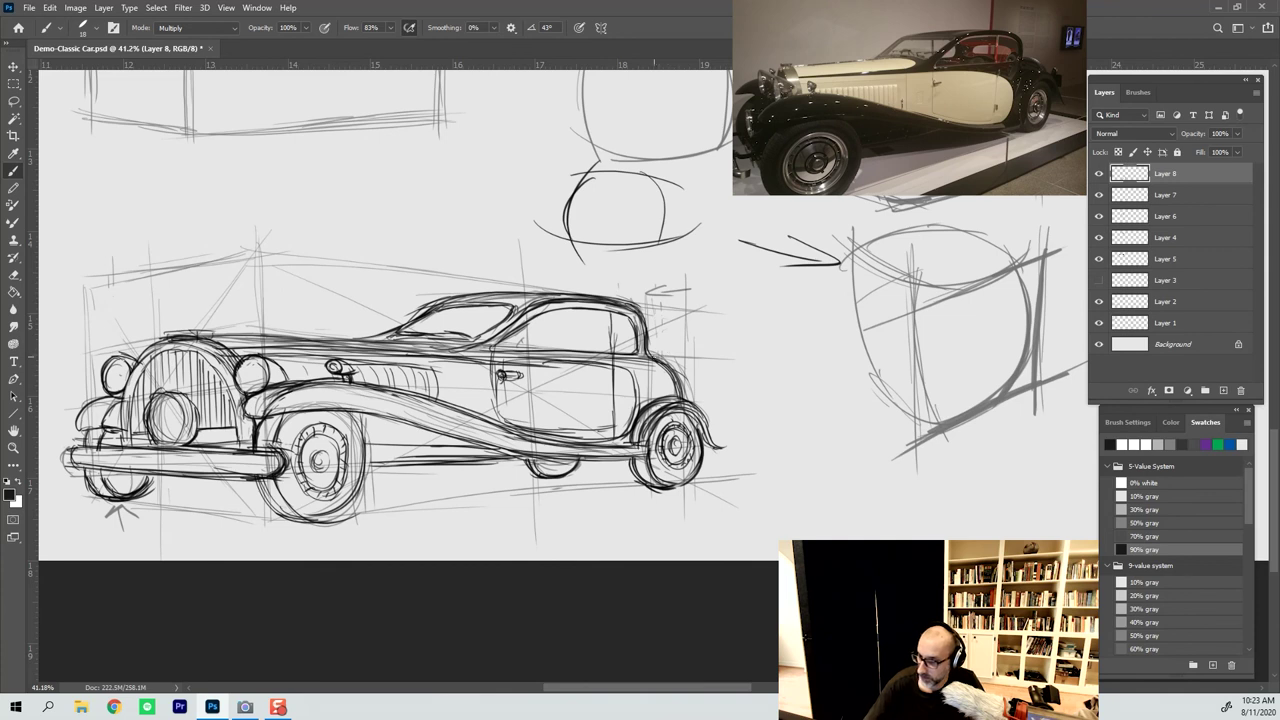
{"action": "mouse_move", "coordinate": [666, 342]}
{"action": "left_mouse_down"}
{"action": "mouse_move", "coordinate": [678, 374]}
{"action": "mouse_move", "coordinate": [680, 344]}
{"action": "mouse_move", "coordinate": [688, 394]}
{"action": "mouse_move", "coordinate": [676, 338]}
{"action": "left_mouse_up"}
{"action": "left_click_drag", "start_coordinate": [670, 338], "coordinate": [653, 350]}
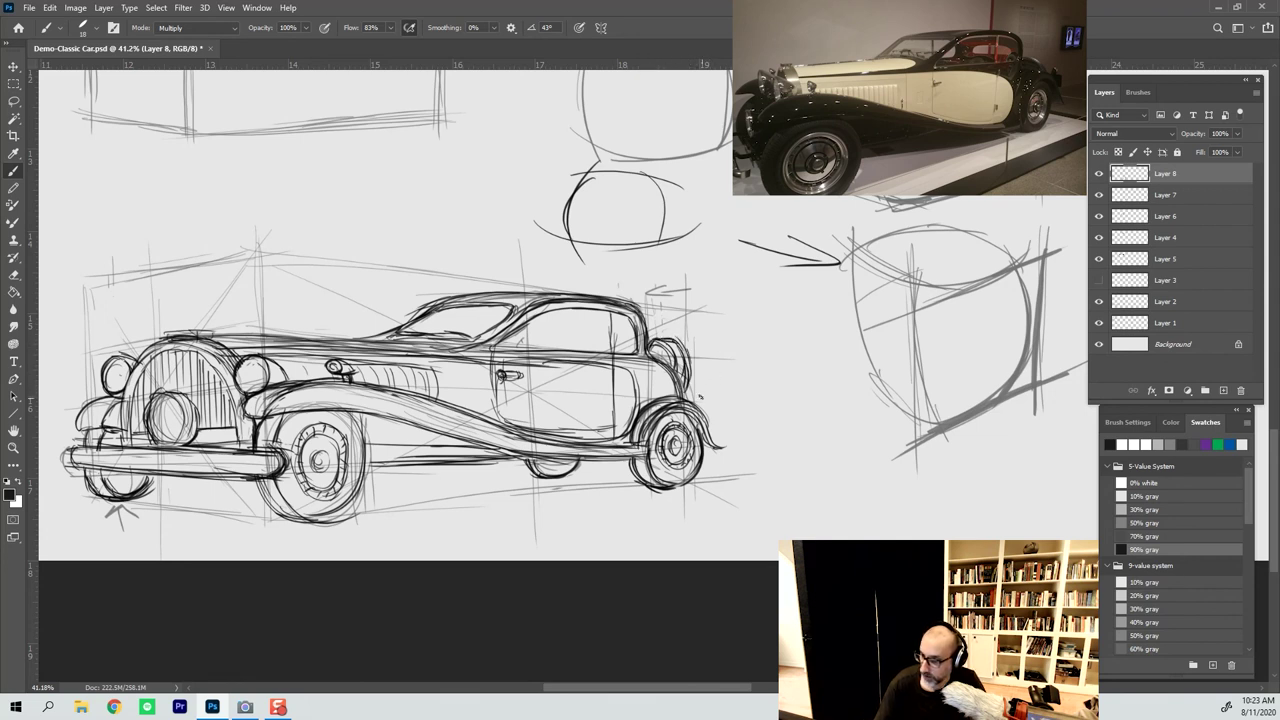
Draw the rear bumper with its rounded bracket behind the rear fender and darken the fender's tail end
{"action": "mouse_move", "coordinate": [696, 393]}
{"action": "left_mouse_down"}
{"action": "mouse_move", "coordinate": [724, 398]}
{"action": "mouse_move", "coordinate": [712, 418]}
{"action": "mouse_move", "coordinate": [722, 422]}
{"action": "mouse_move", "coordinate": [701, 399]}
{"action": "mouse_move", "coordinate": [710, 382]}
{"action": "mouse_move", "coordinate": [711, 421]}
{"action": "mouse_move", "coordinate": [699, 394]}
{"action": "left_mouse_up"}
{"action": "mouse_move", "coordinate": [698, 391]}
{"action": "left_mouse_down"}
{"action": "mouse_move", "coordinate": [683, 392]}
{"action": "mouse_move", "coordinate": [724, 421]}
{"action": "mouse_move", "coordinate": [732, 448]}
{"action": "left_mouse_up"}
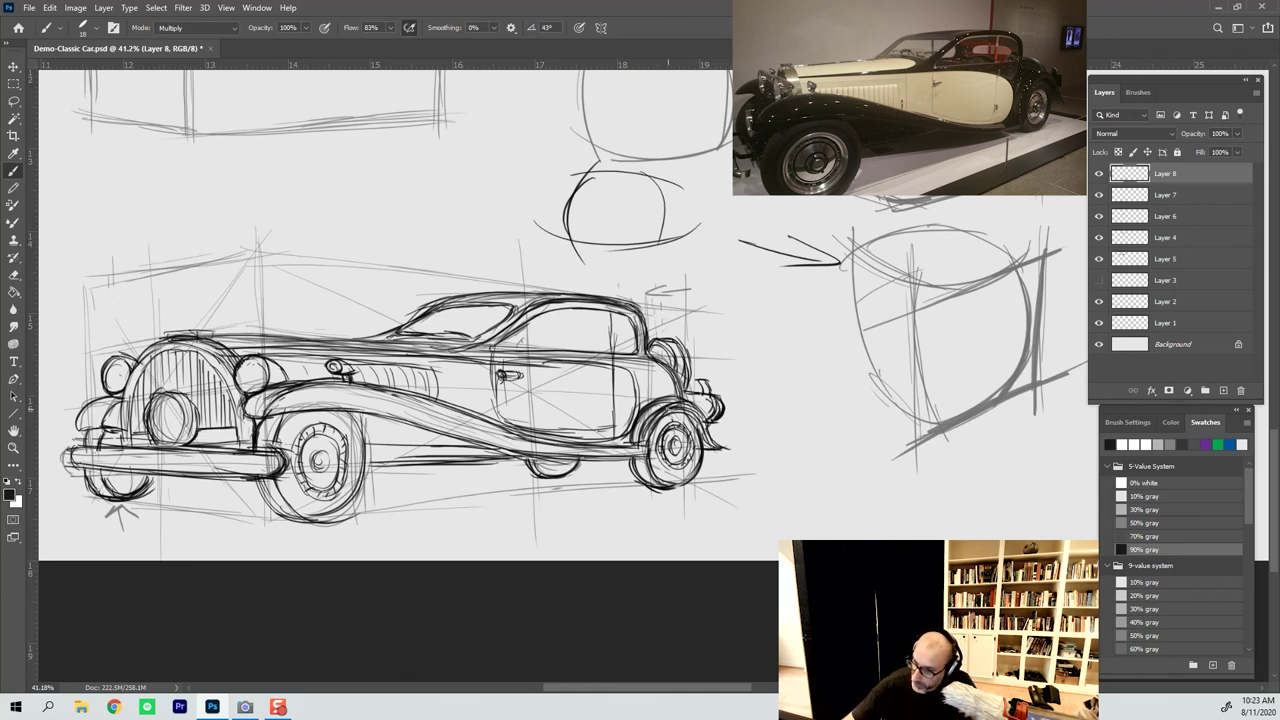
{"action": "mouse_move", "coordinate": [668, 409]}
{"action": "left_mouse_down"}
{"action": "mouse_move", "coordinate": [704, 419]}
{"action": "mouse_move", "coordinate": [731, 448]}
{"action": "left_mouse_up"}
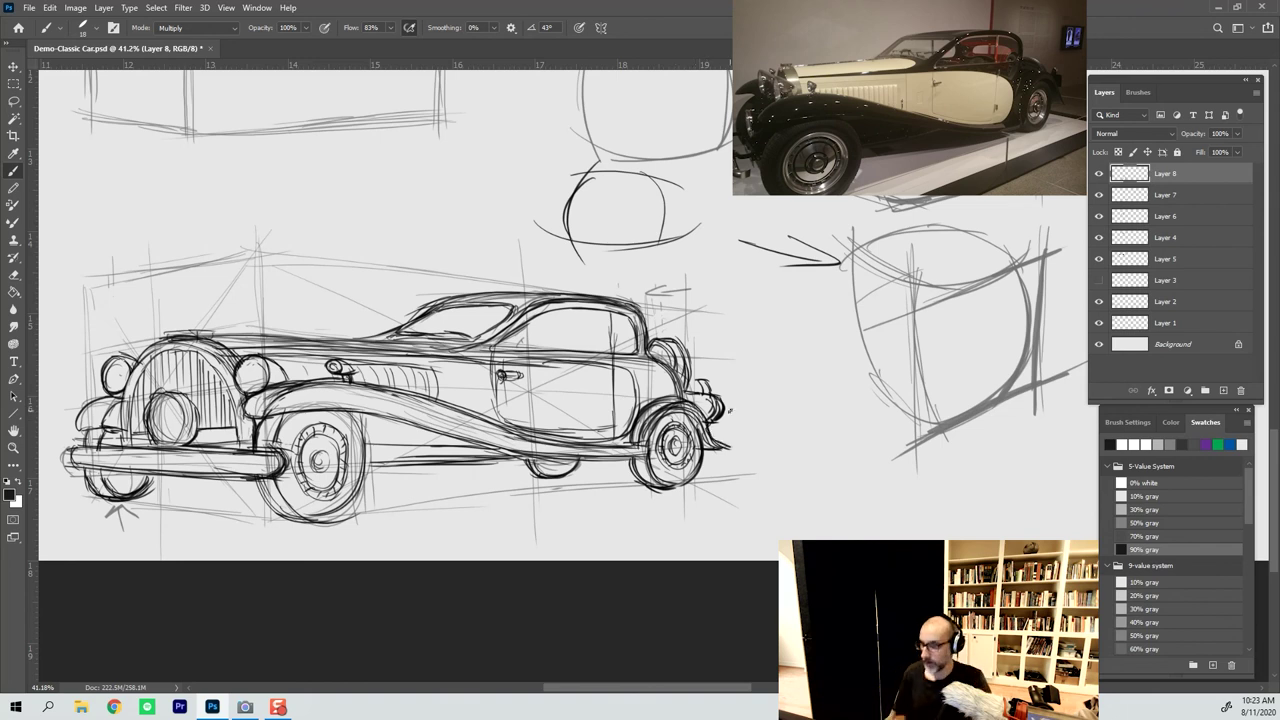